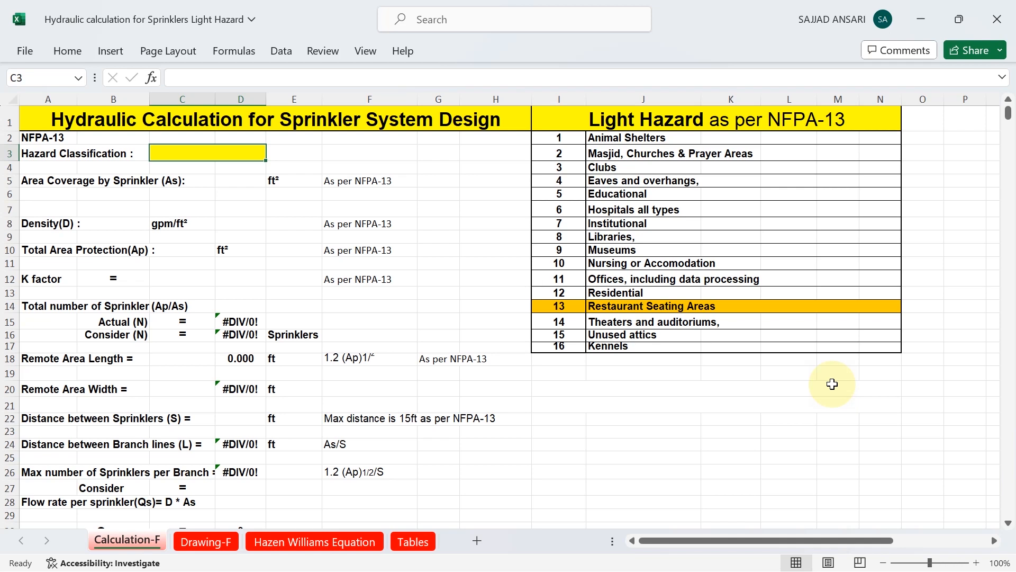
Consult the Classification of Occupancies table, and enter Light Hazard as the hazard classification on the Calculation-F sheet.
click(430, 551)
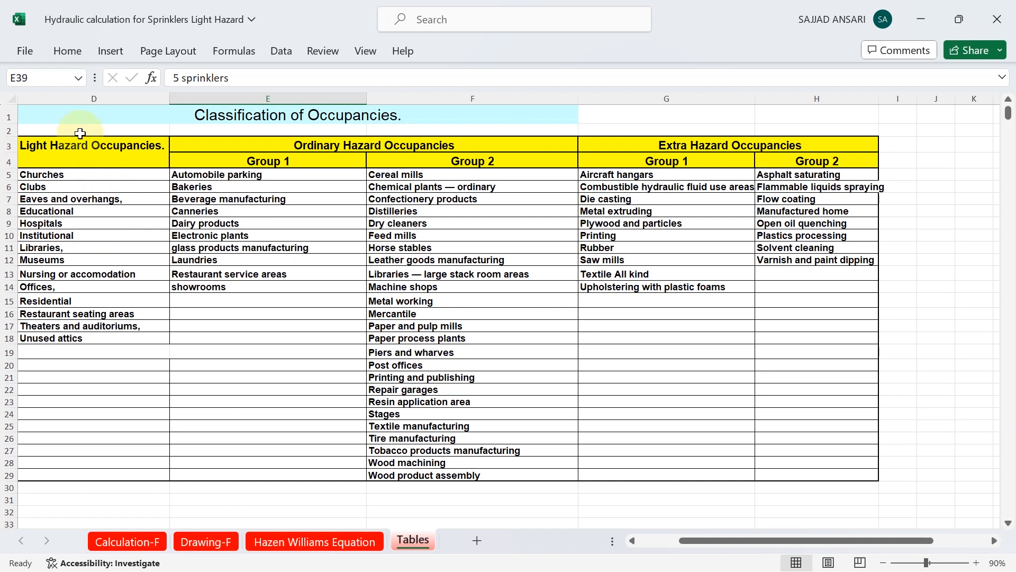
click(139, 545)
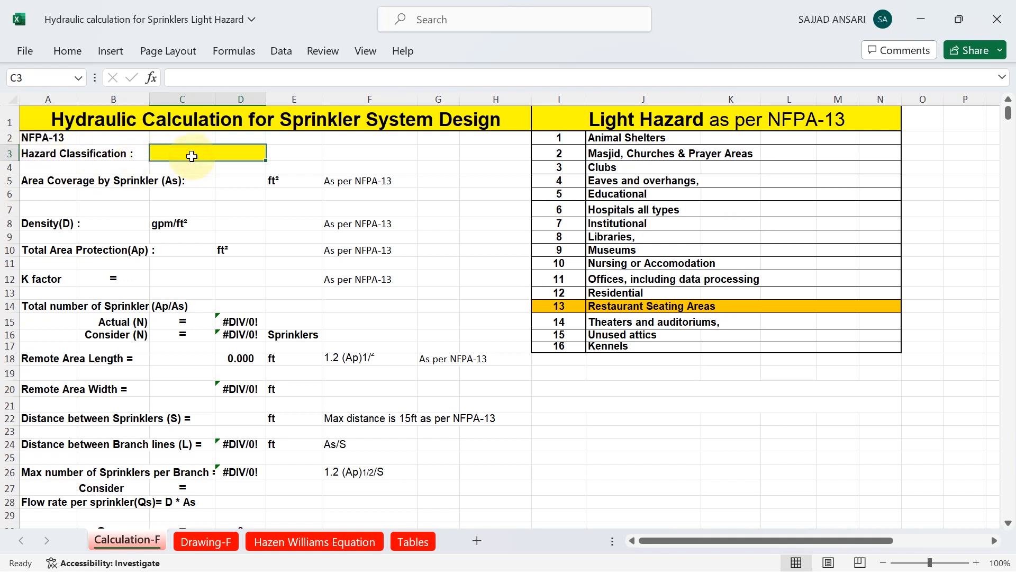
text(Light )
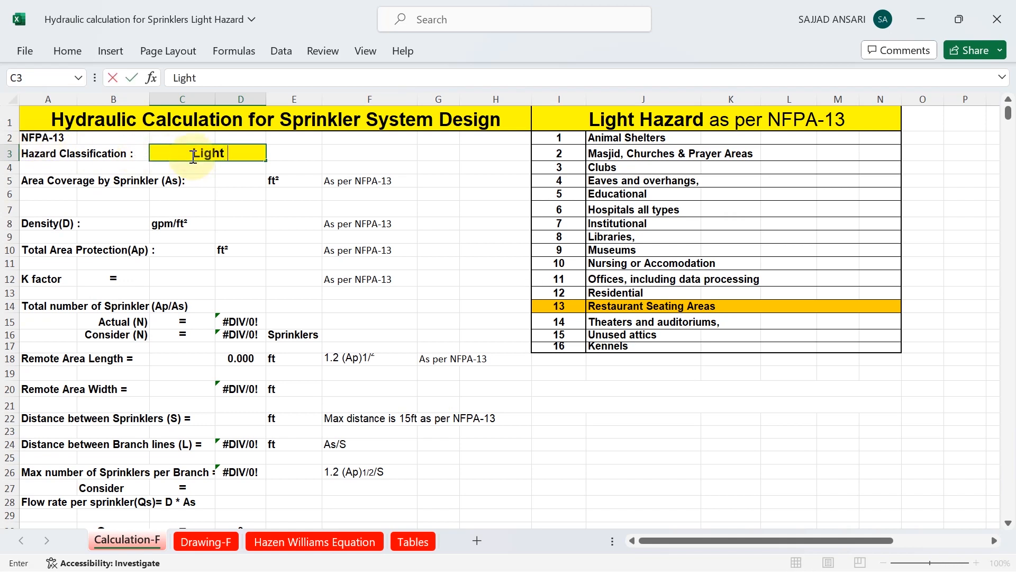
text(Hazard)
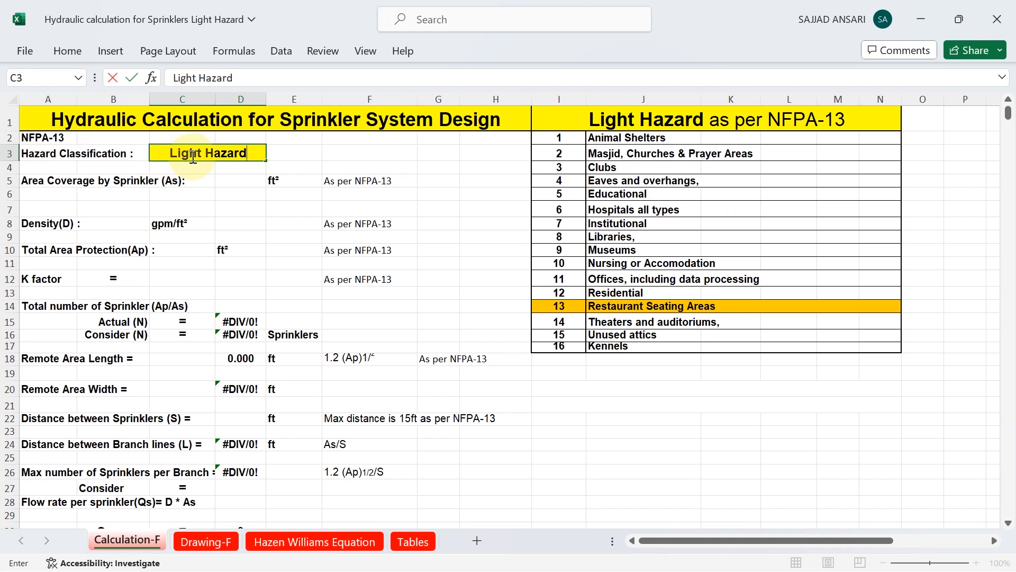
Look up the light hazard protection area in the Protection Areas and Maximum Spacing table and set the area coverage by sprinkler to 225 ft².
click(230, 187)
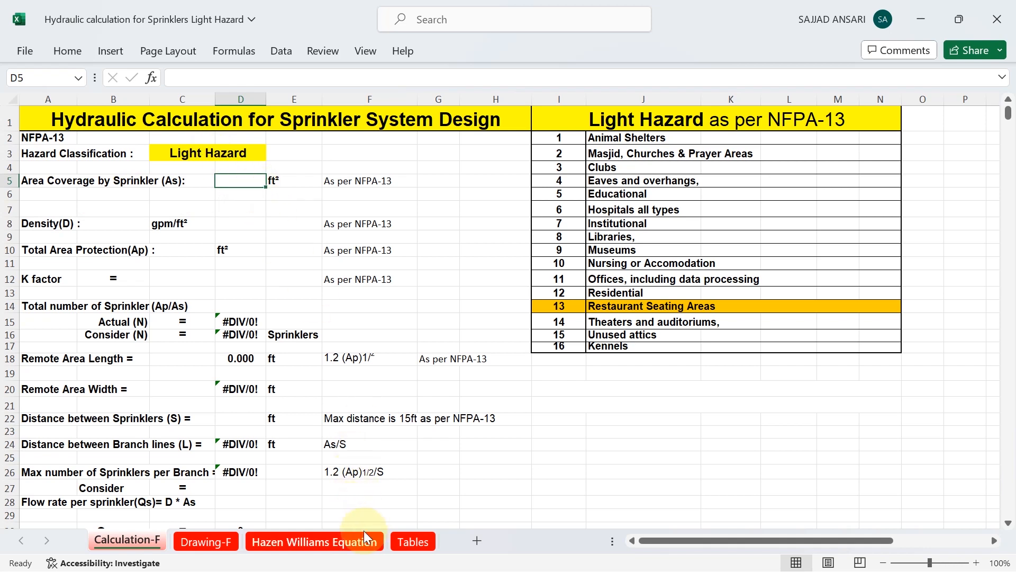
click(412, 541)
scroll(393, 281, down, 20)
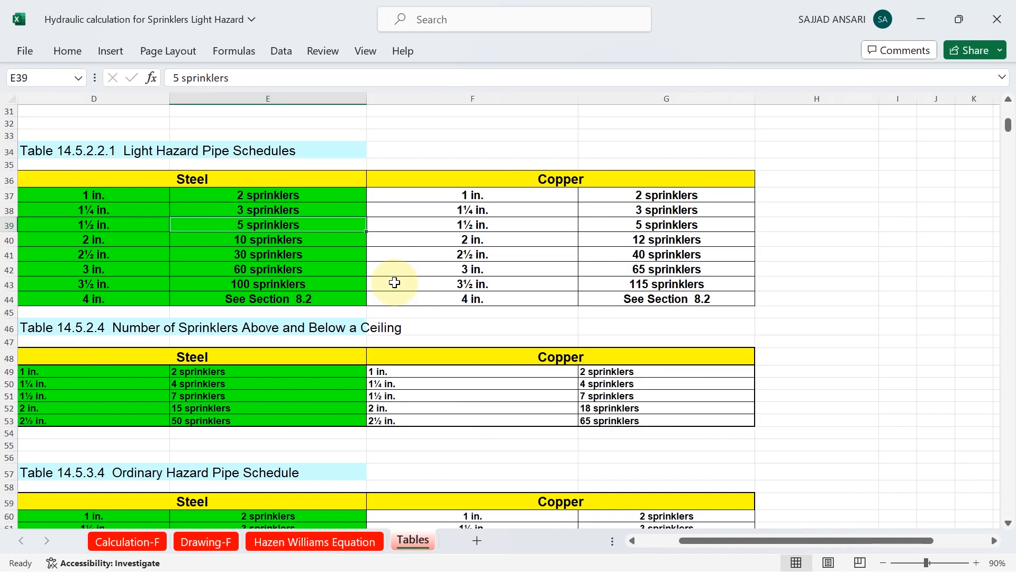
scroll(395, 280, down, 11)
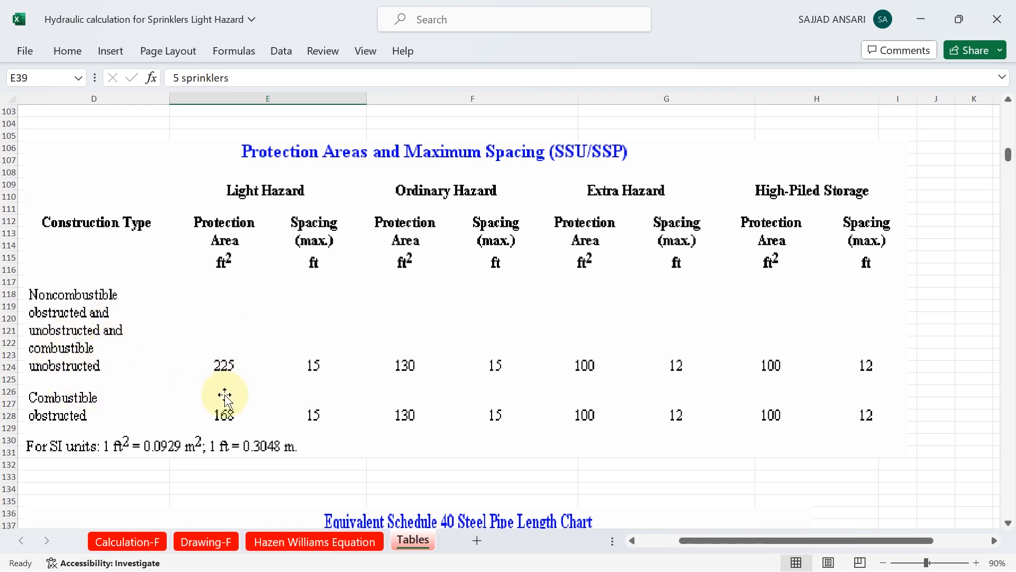
click(139, 540)
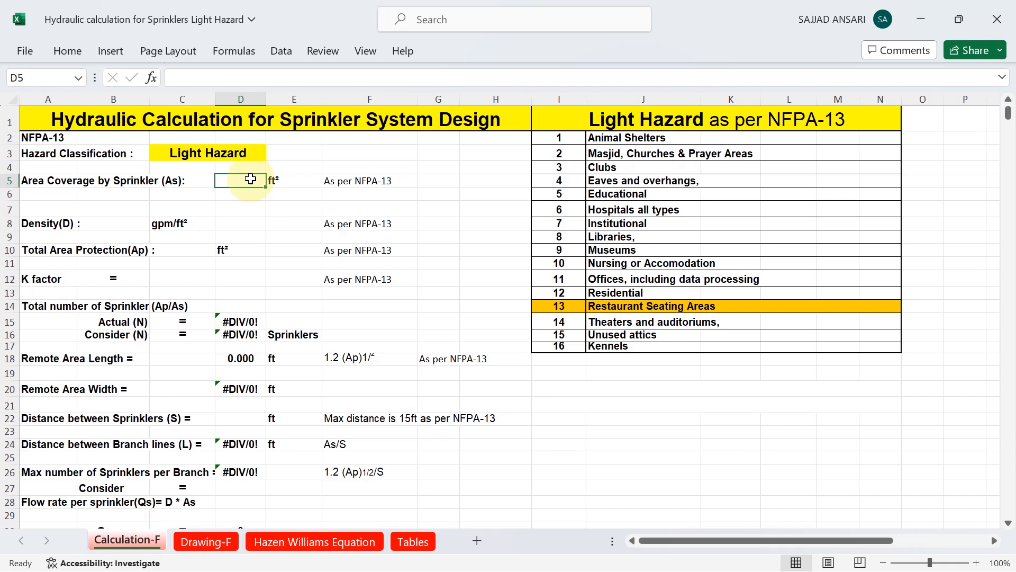
text(225)
click(274, 247)
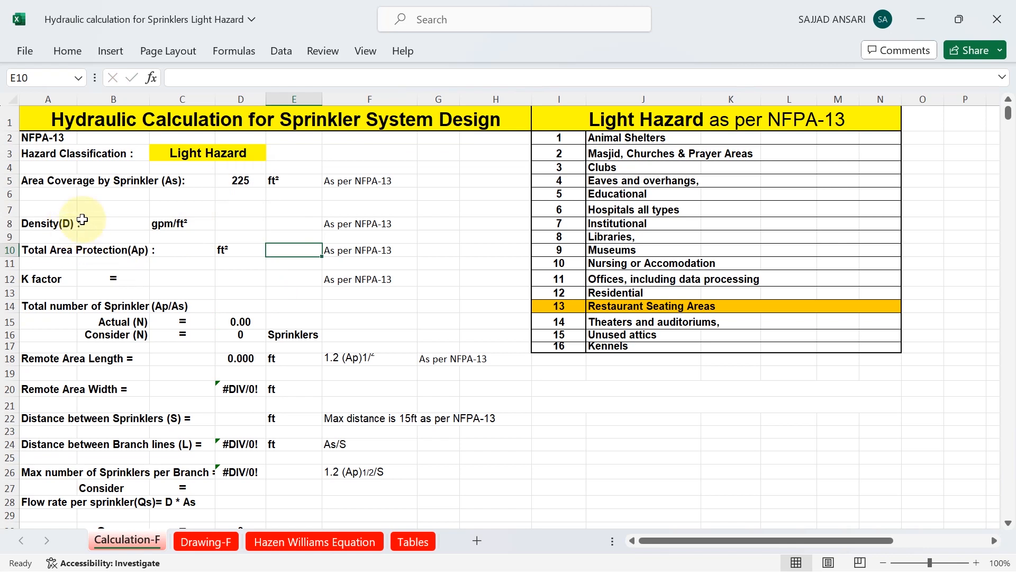
Find the light hazard design density in the density/area chart and table, and set Density (D) to 0.1 gpm/ft².
click(413, 541)
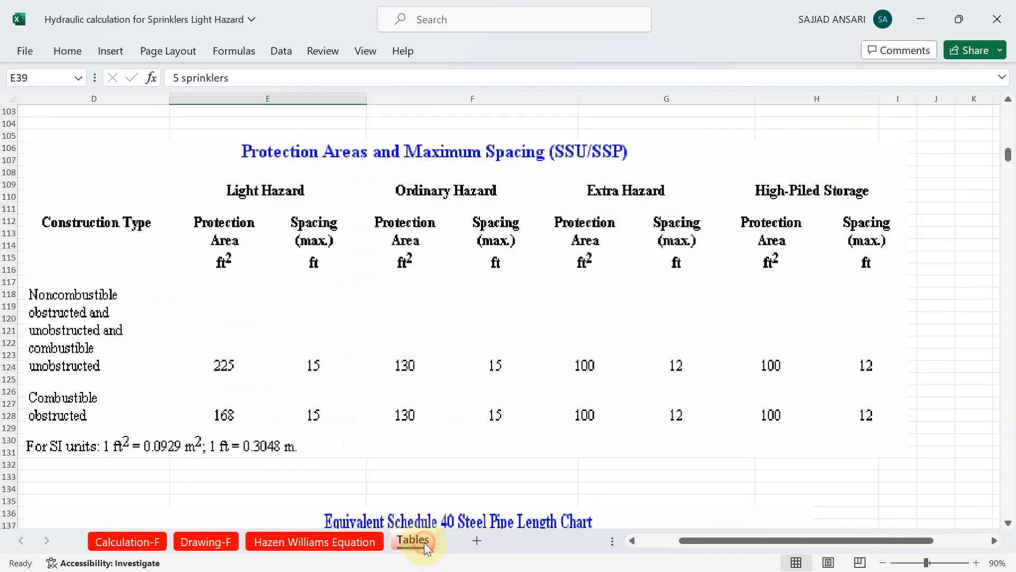
scroll(365, 268, down, 7)
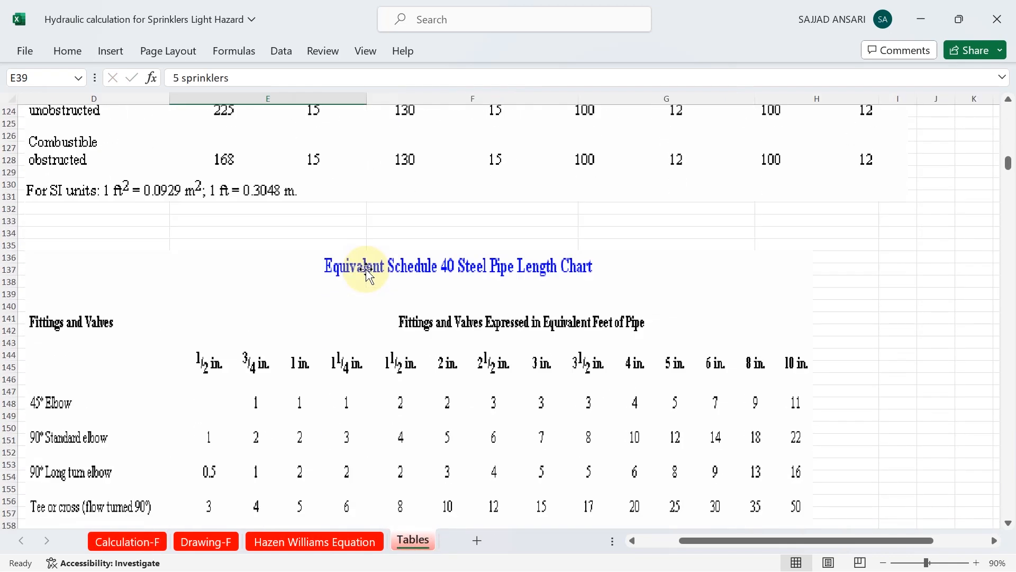
scroll(366, 270, down, 15)
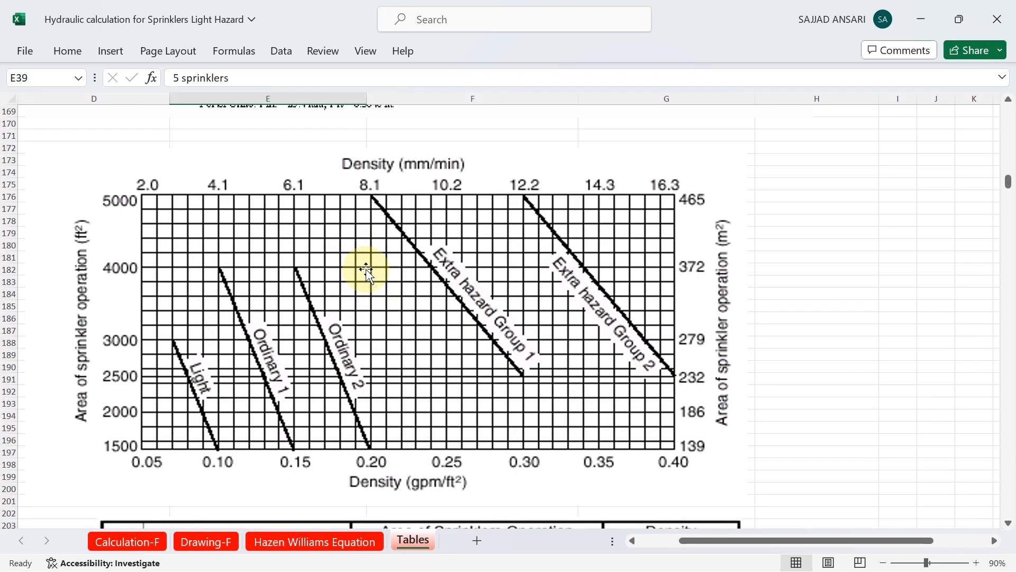
scroll(367, 270, down, 5)
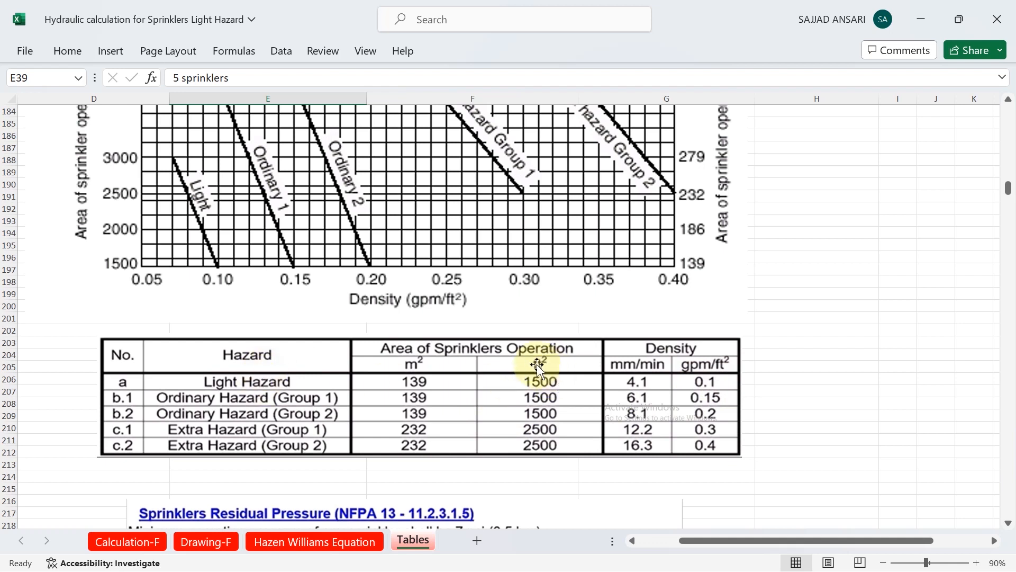
click(154, 540)
click(113, 224)
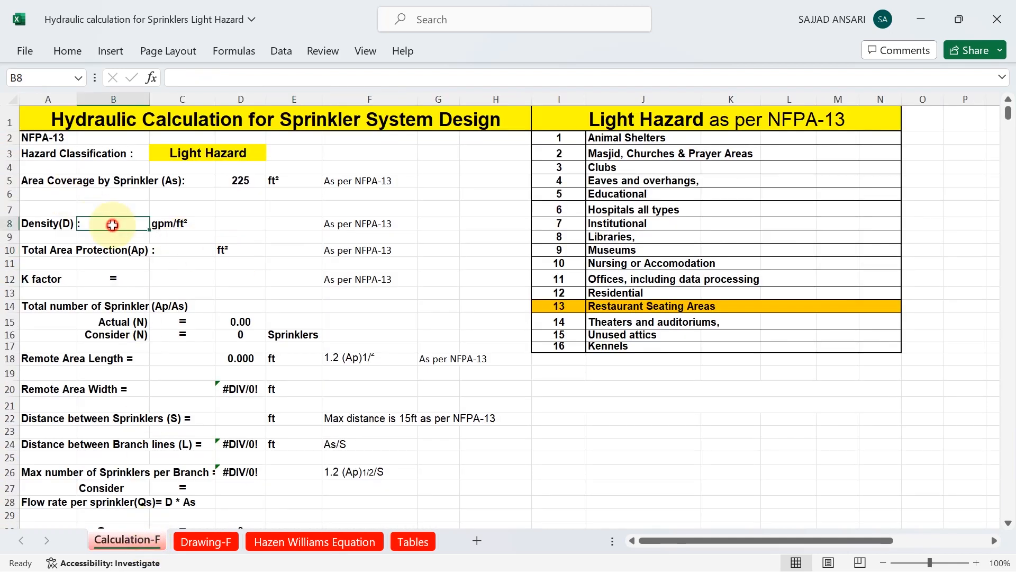
text(0.1)
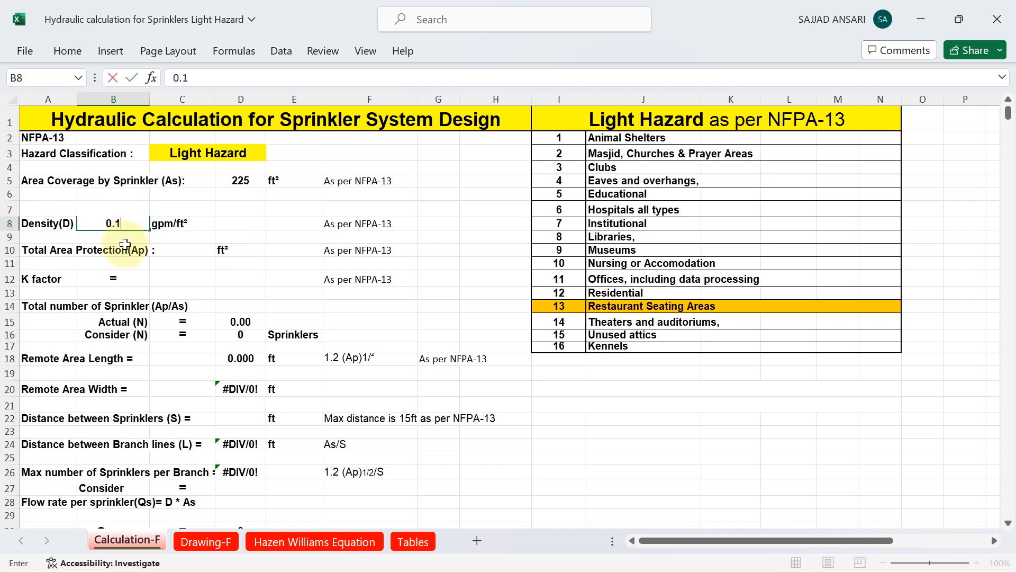
Set the Total Area Protection (Ap) to 1500 ft² on the Calculation-F sheet.
click(199, 249)
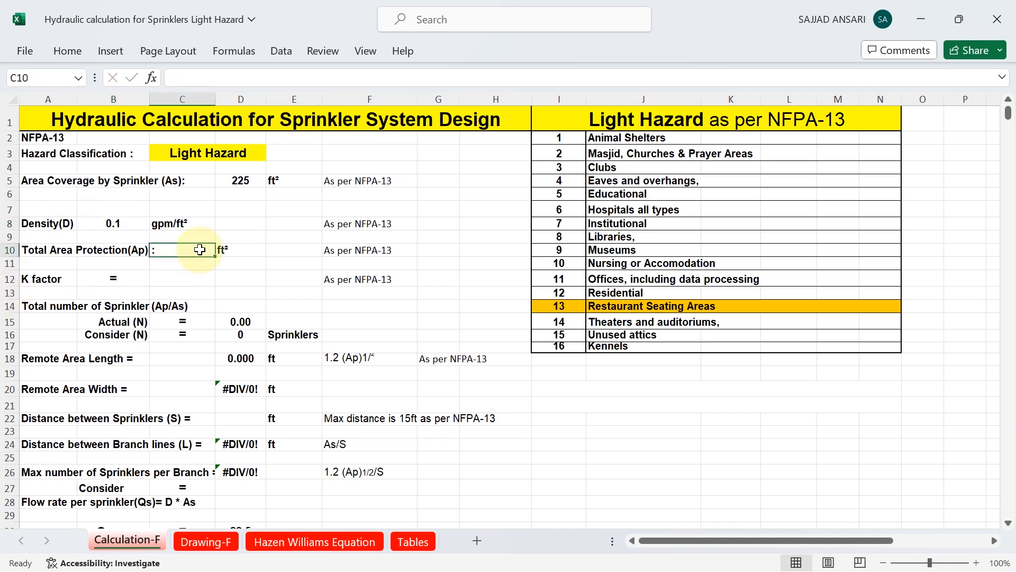
text(1500)
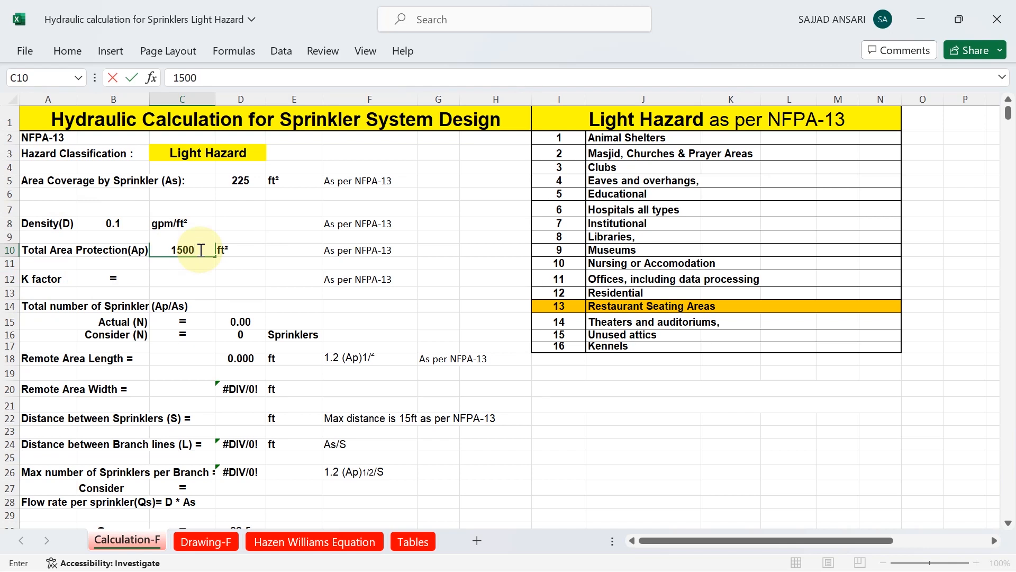
click(247, 293)
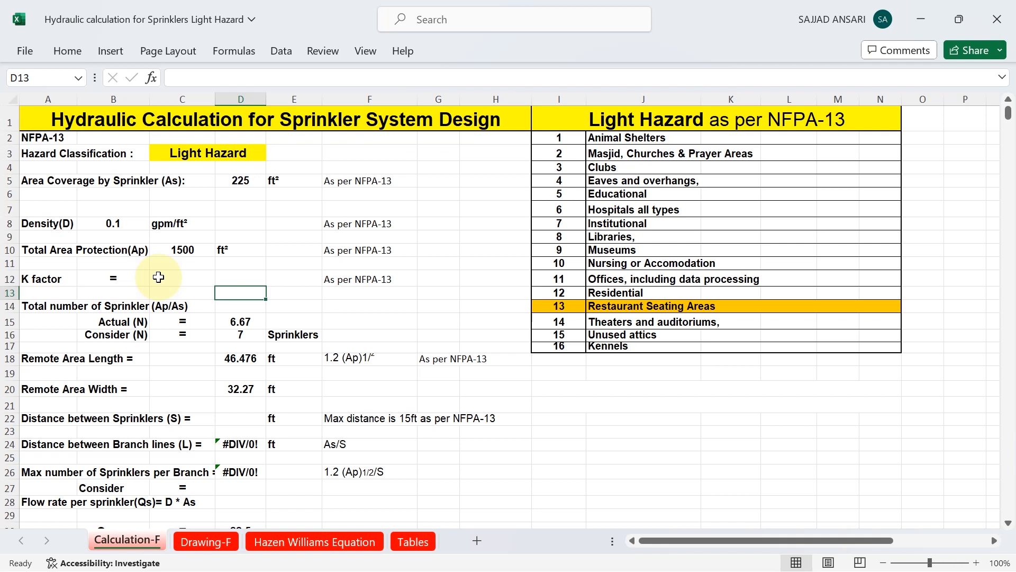
Set the sprinkler K factor to 5.6.
click(159, 277)
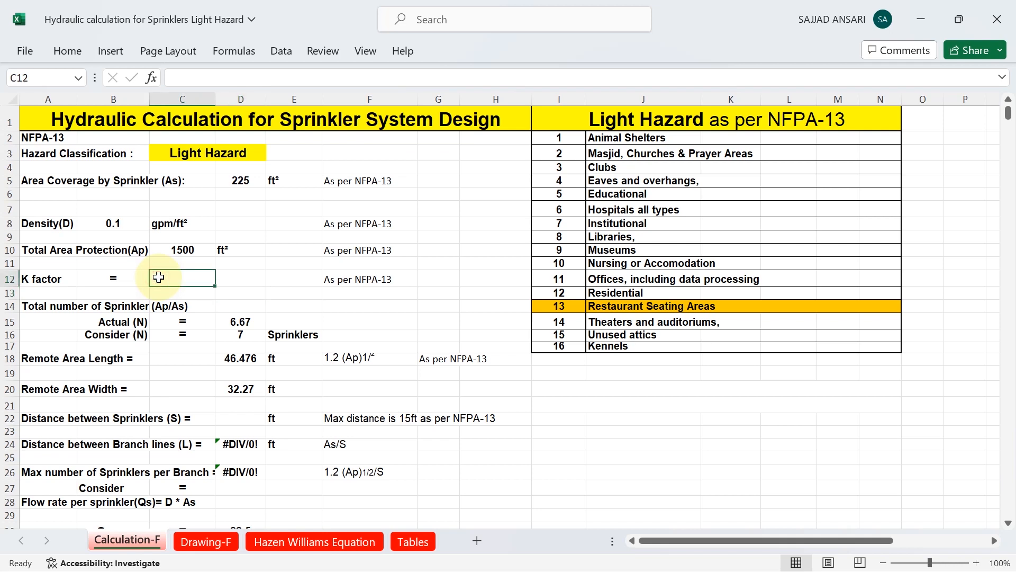
text(5.6)
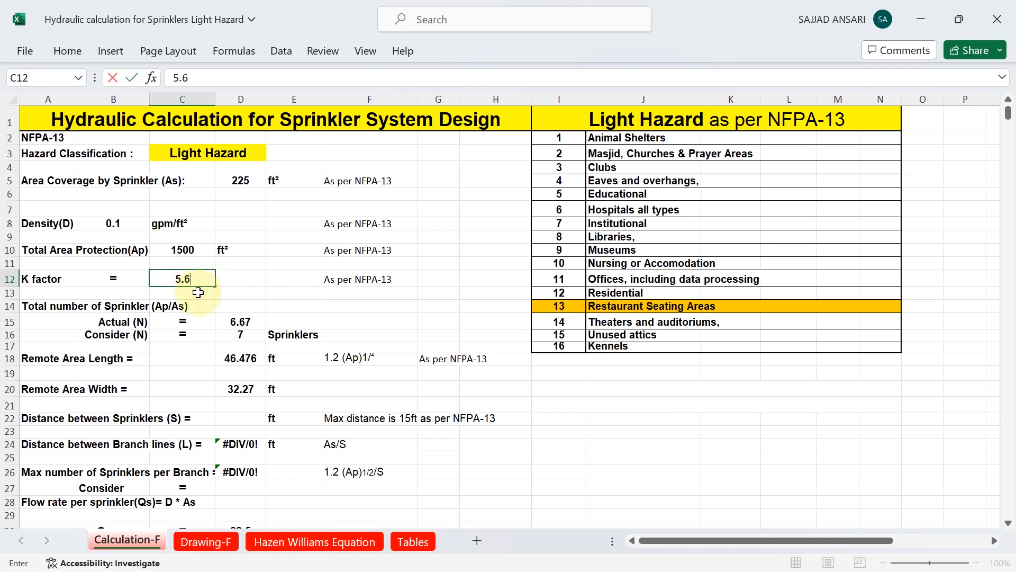
click(53, 315)
Inspect the actual and considered sprinkler count formulas, and examine the numbered sprinklers in the hatched area on the Drawing-F sheet.
click(71, 306)
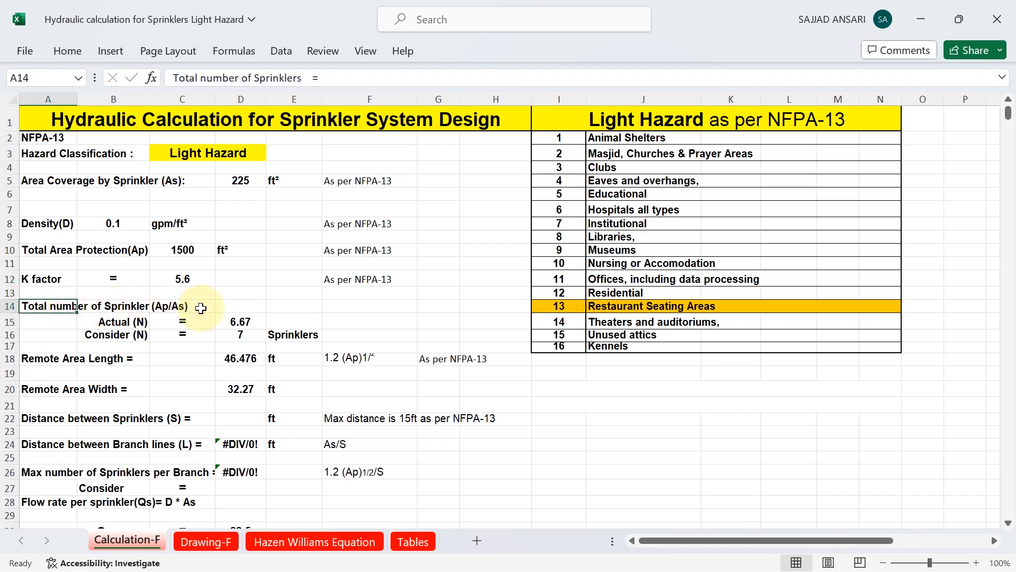
click(250, 322)
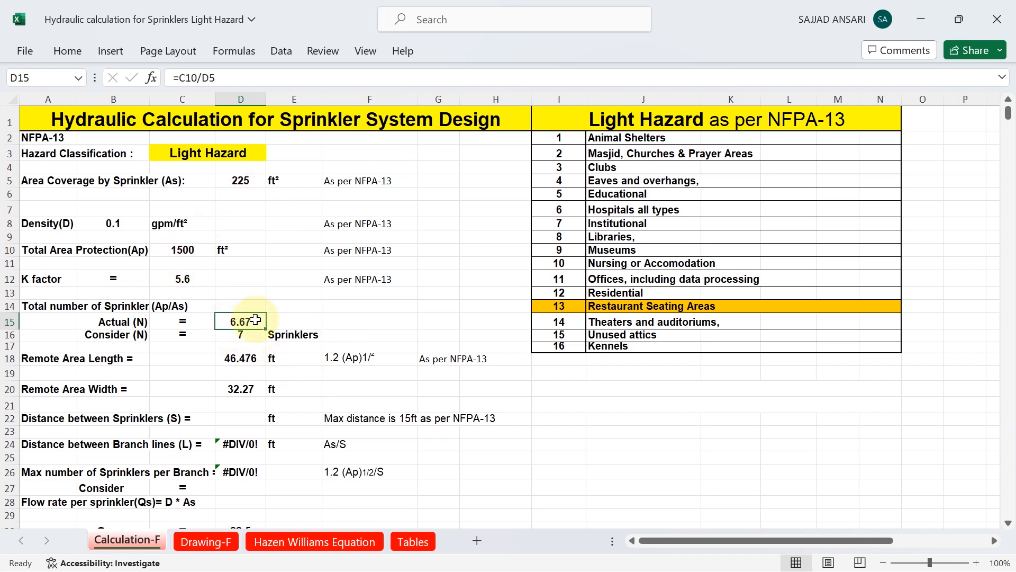
click(244, 334)
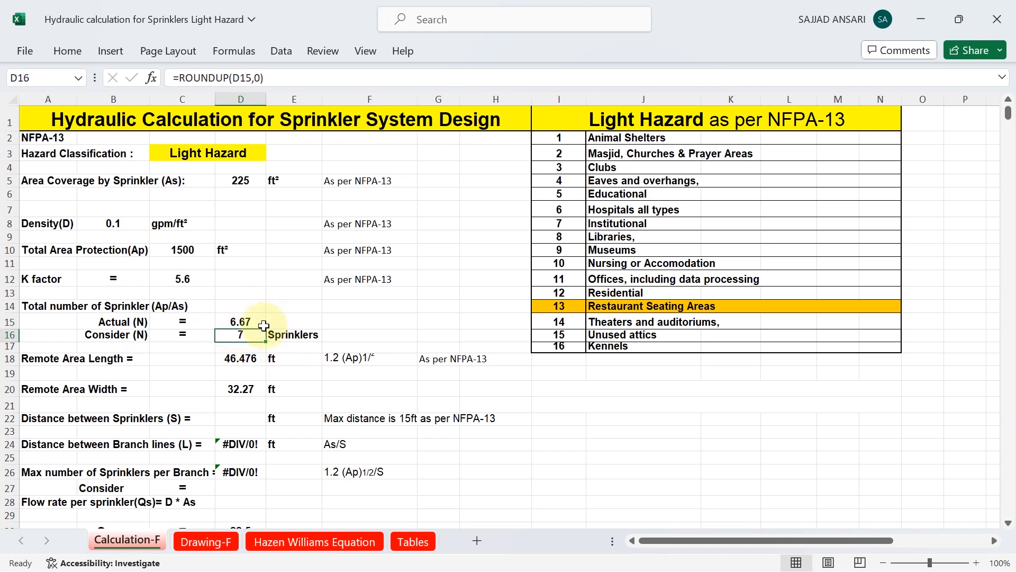
click(217, 542)
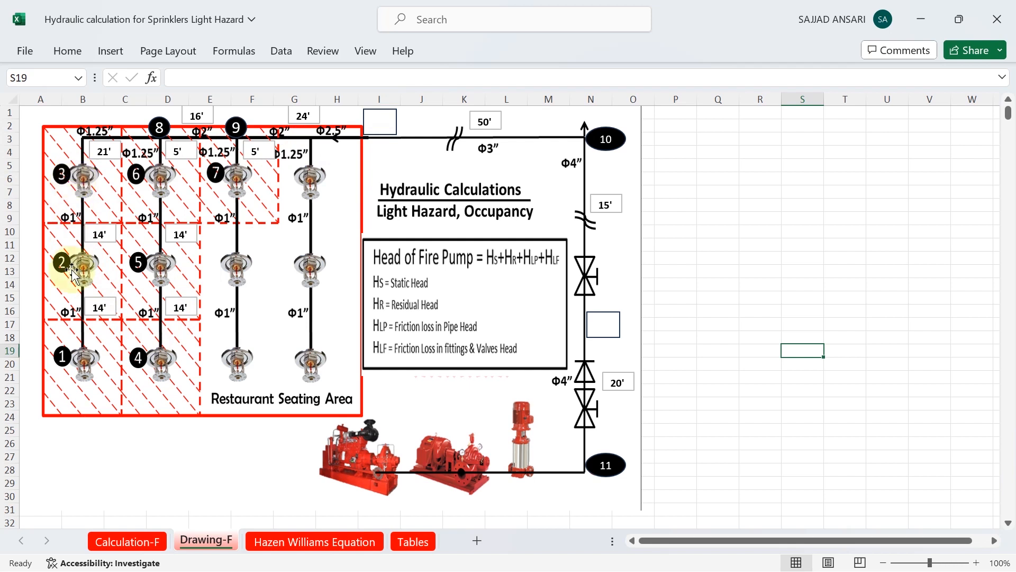
click(74, 364)
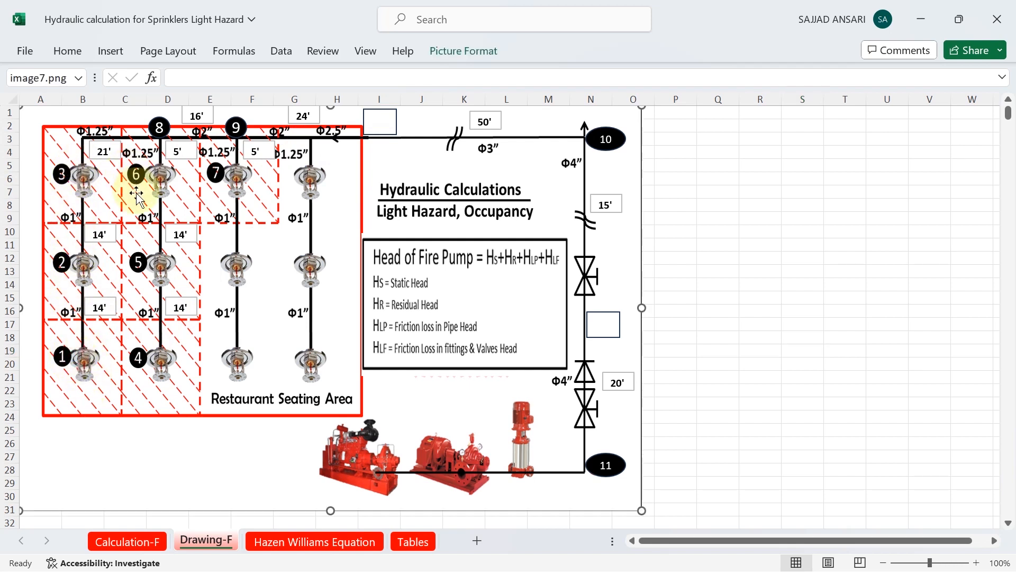
click(827, 268)
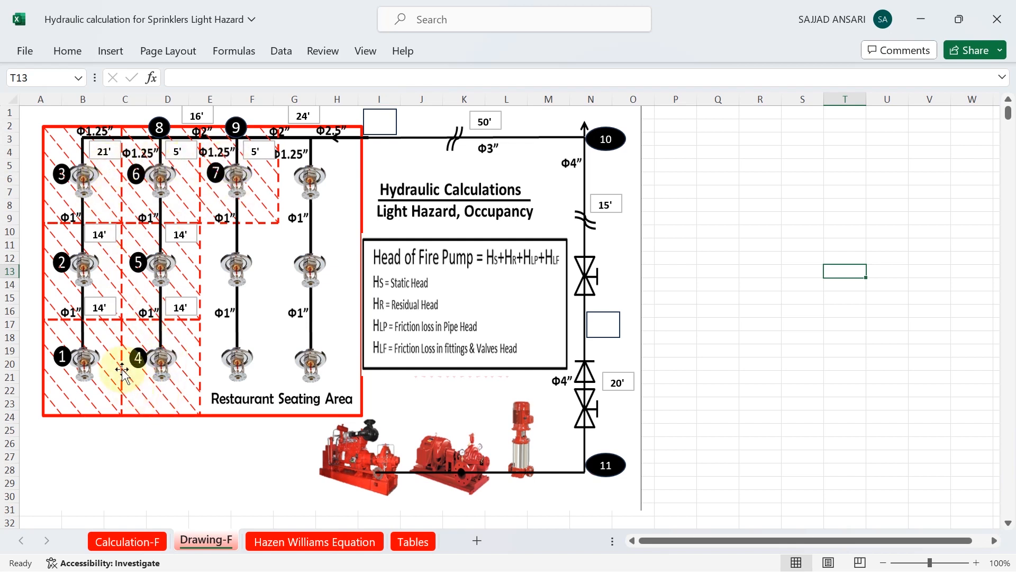
Inspect the formulas for the remote area length and width on the Calculation-F sheet.
click(136, 542)
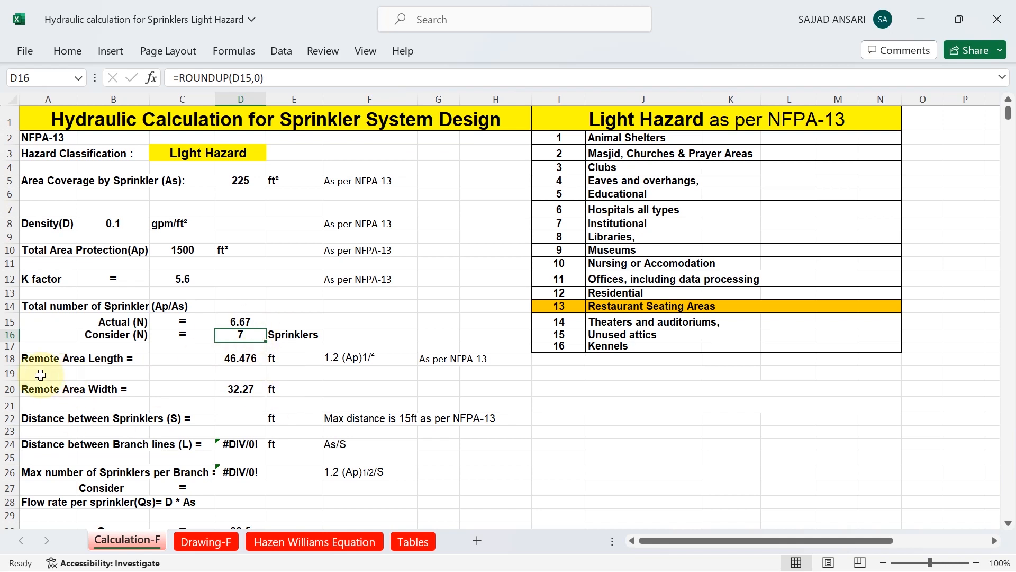
click(237, 359)
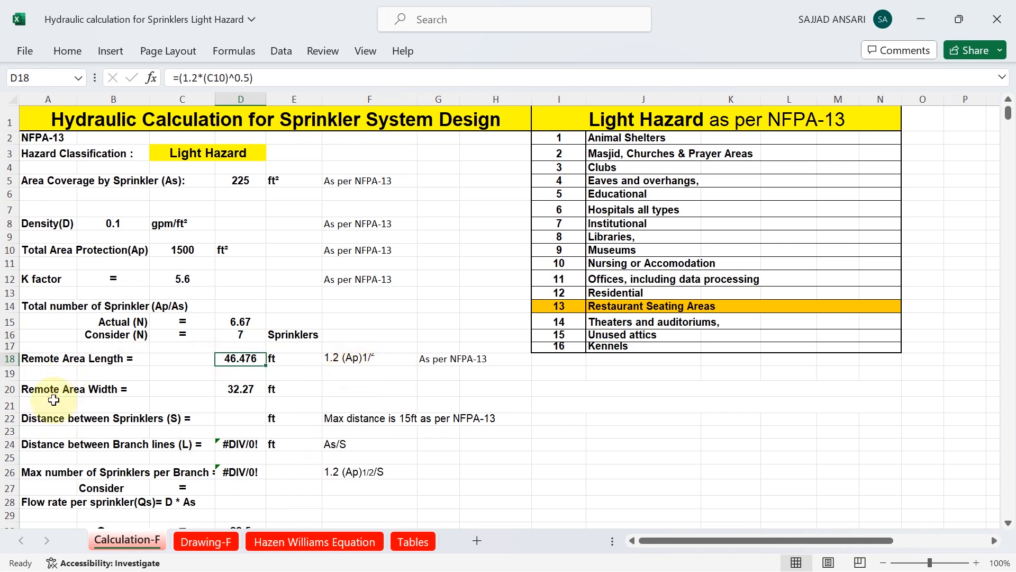
click(225, 394)
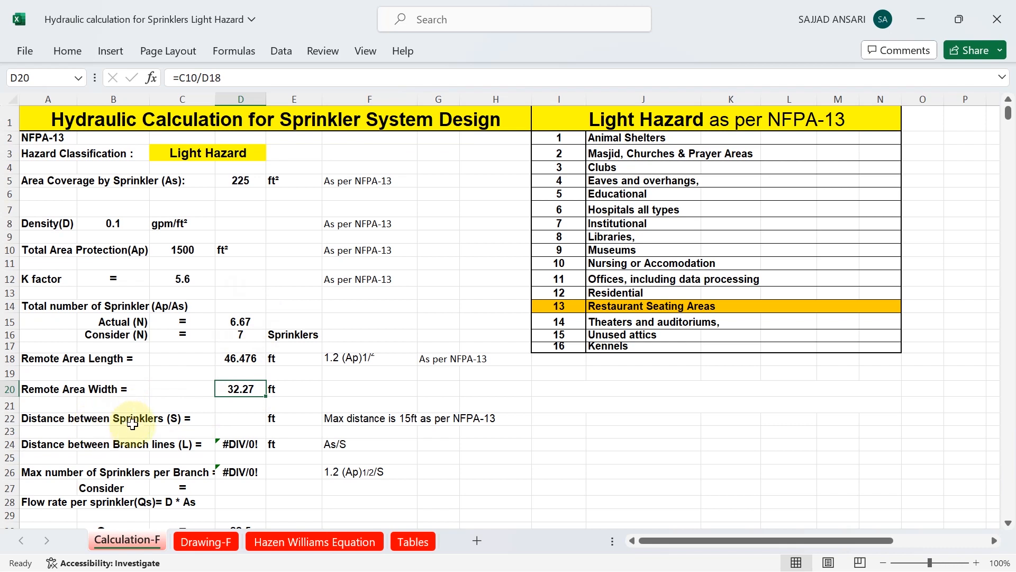
Look up the light hazard maximum spacing on the Tables sheet and set the Distance between Sprinklers (S) to 14 ft on the Calculation-F sheet.
click(405, 541)
scroll(374, 329, up, 10)
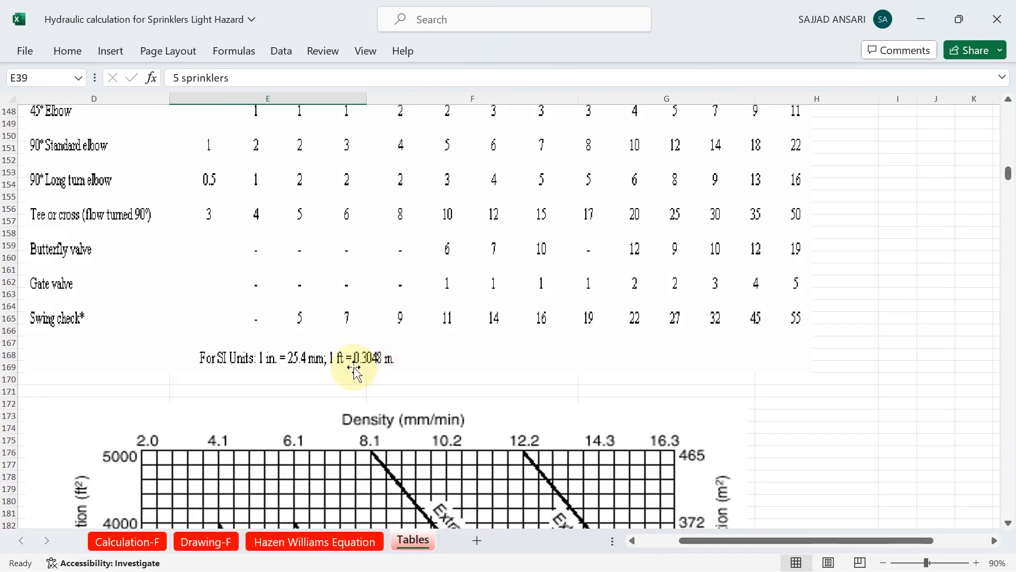
scroll(355, 371, up, 2)
scroll(352, 370, down, 14)
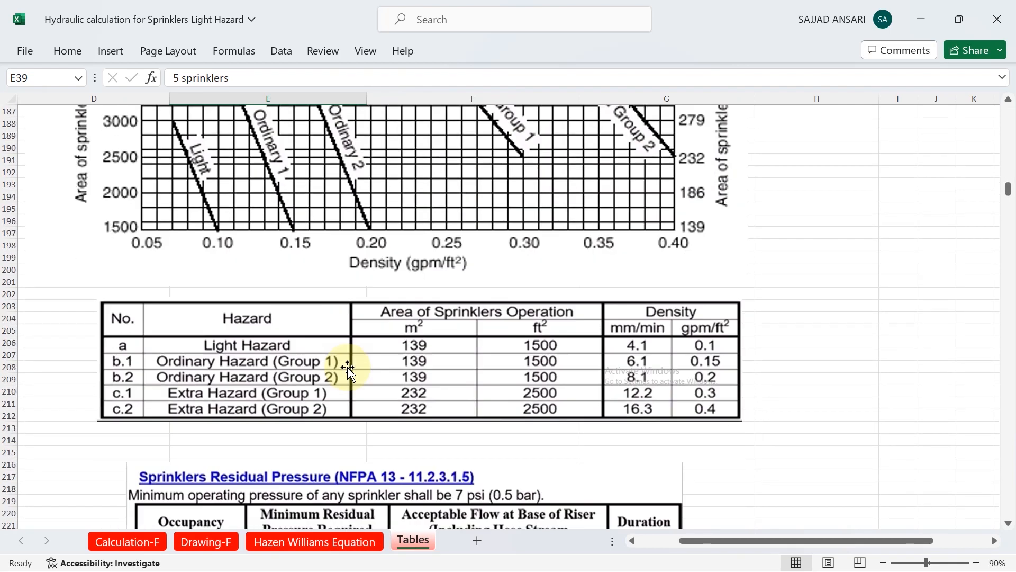
scroll(350, 371, down, 2)
scroll(350, 371, up, 15)
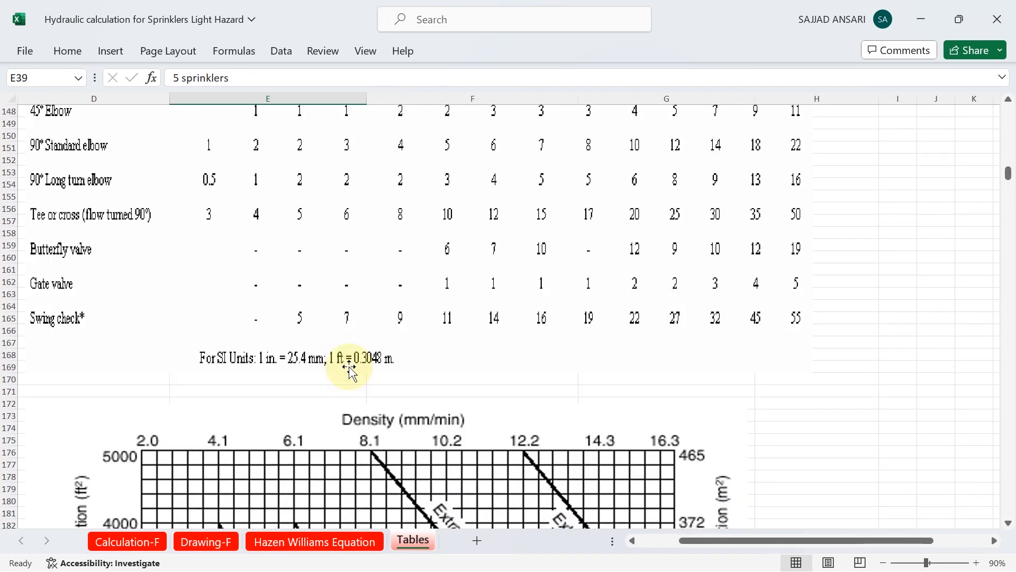
scroll(349, 370, up, 14)
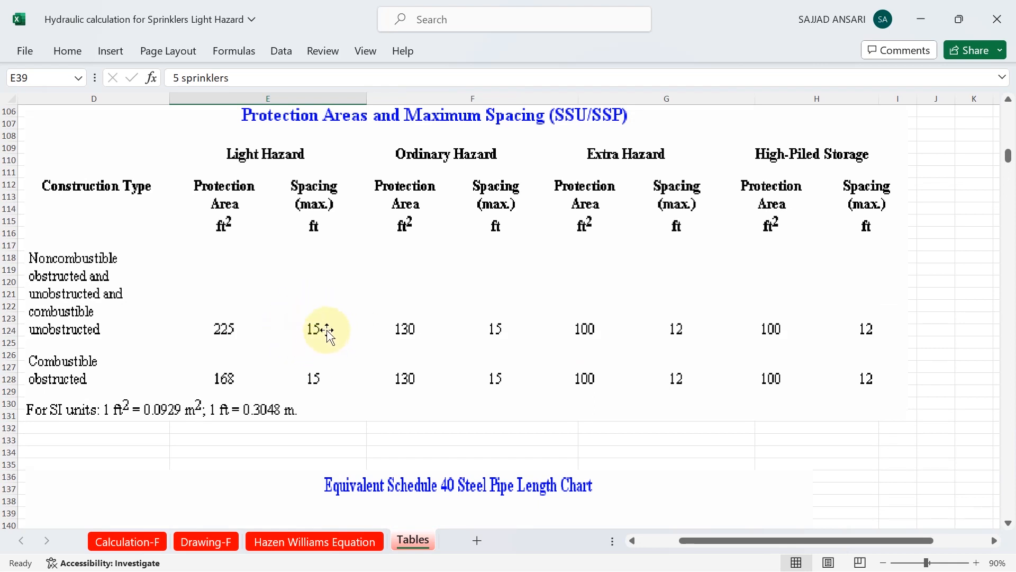
click(126, 541)
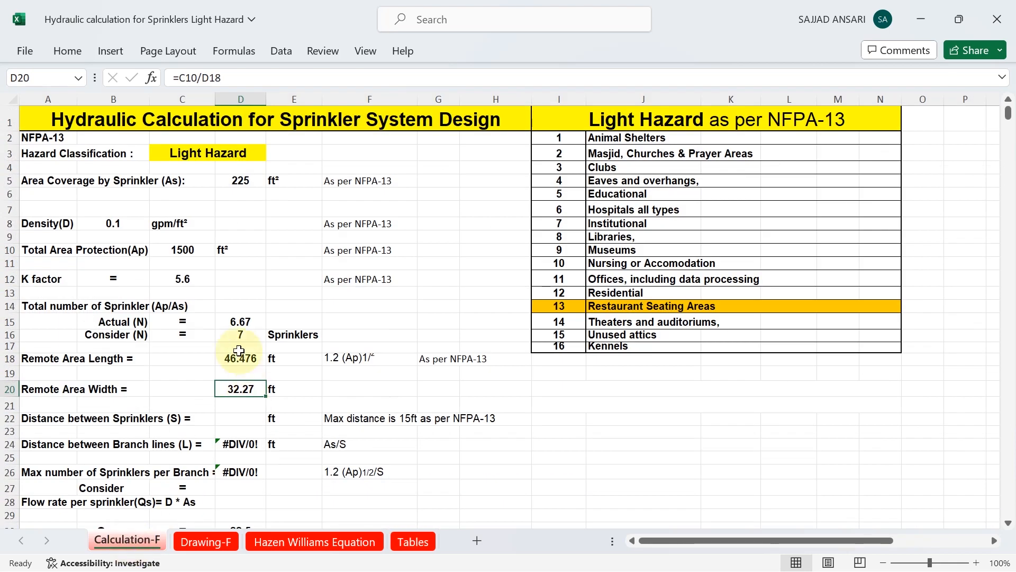
click(239, 417)
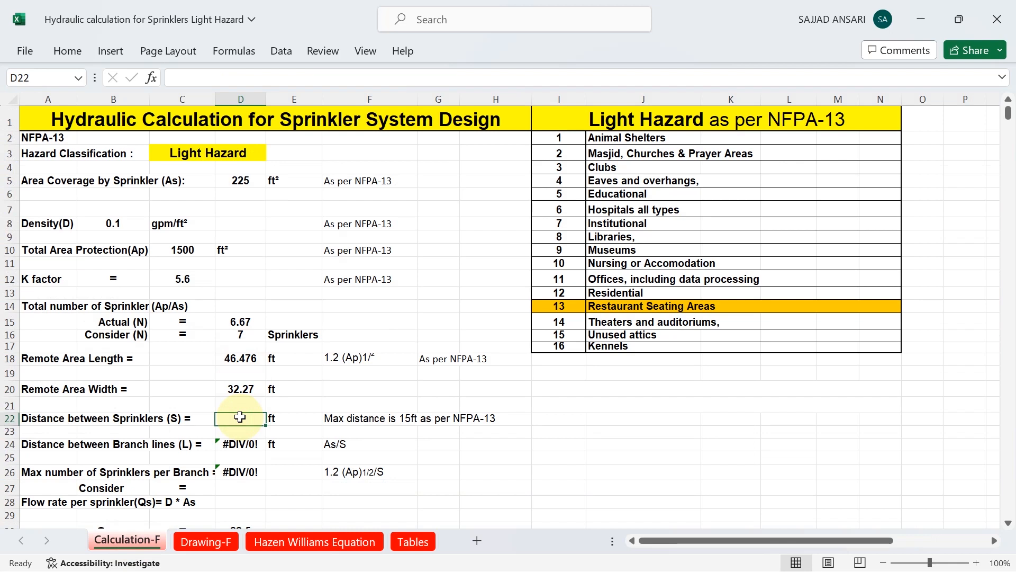
text(14)
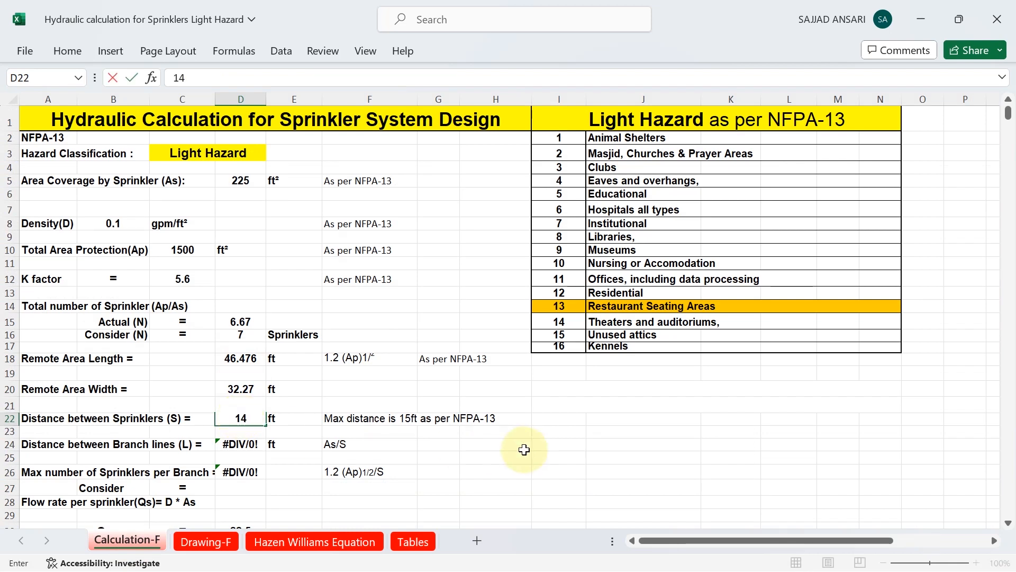
click(523, 447)
Examine the sprinkler and branch line spacing on the Drawing-F sheet, and inspect the Distance between Branch lines (L) formula on the Calculation-F sheet.
click(198, 543)
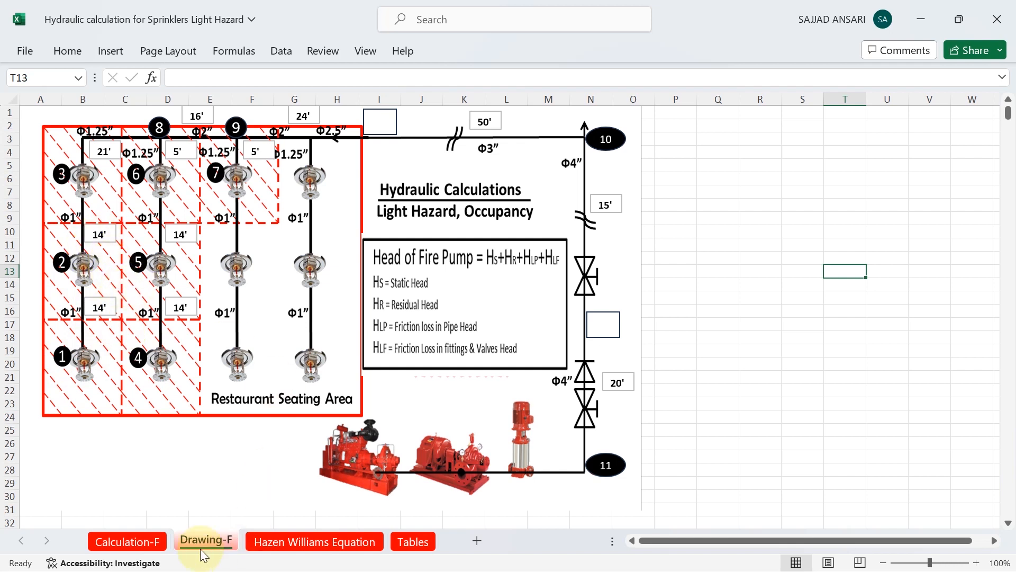
click(133, 538)
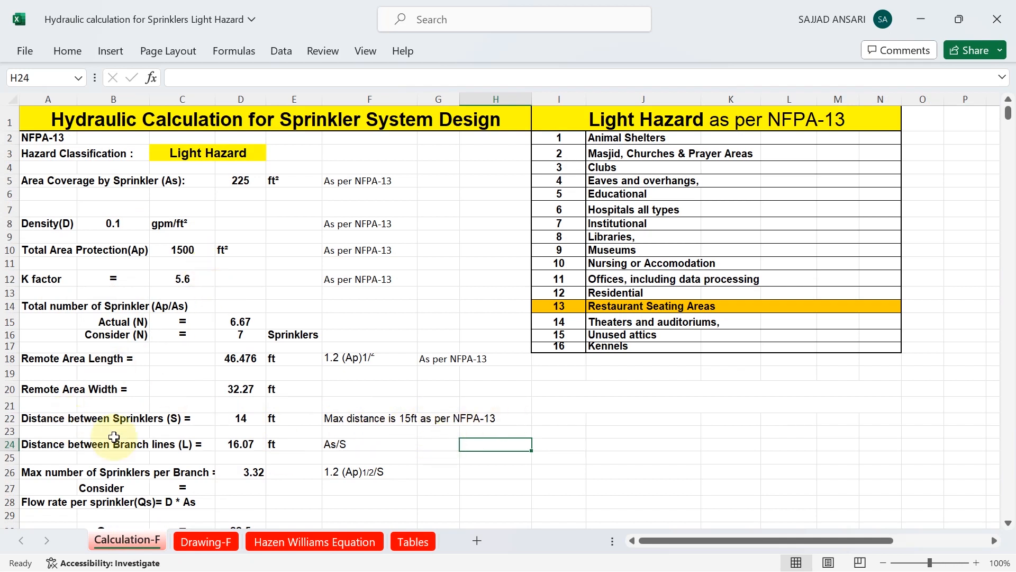
scroll(111, 424, down, 3)
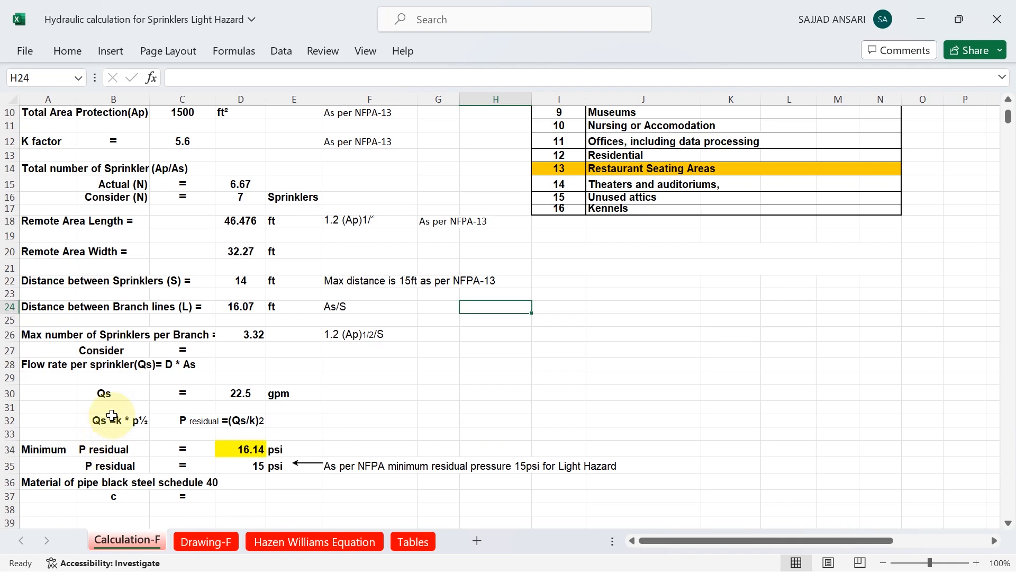
click(235, 307)
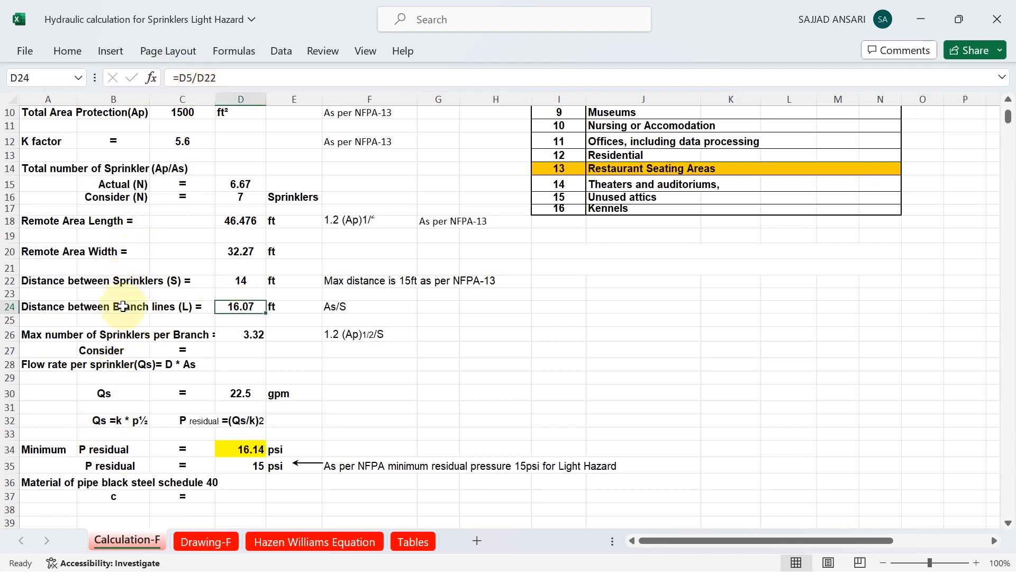
scroll(120, 304, up, 3)
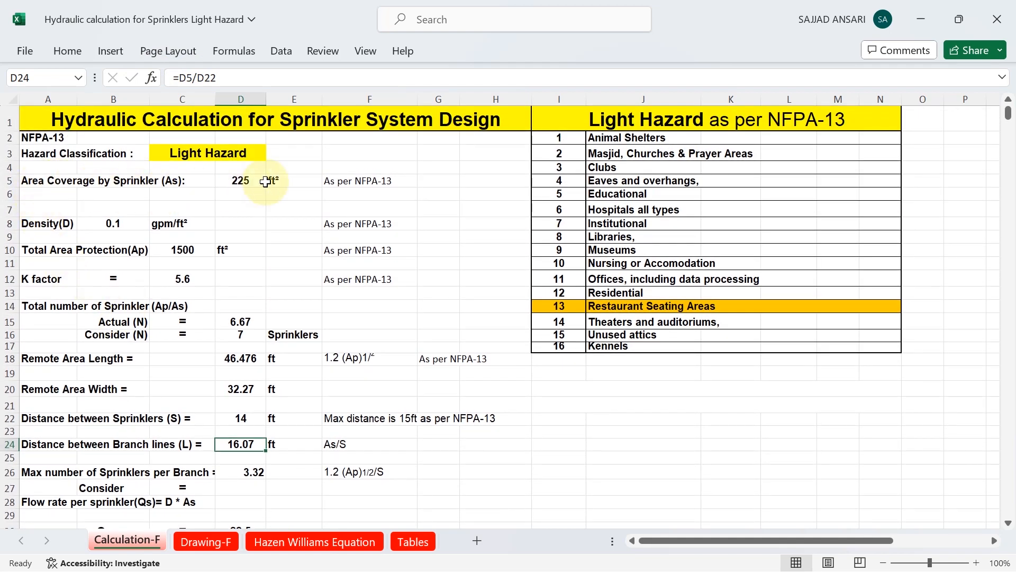
scroll(266, 182, down, 1)
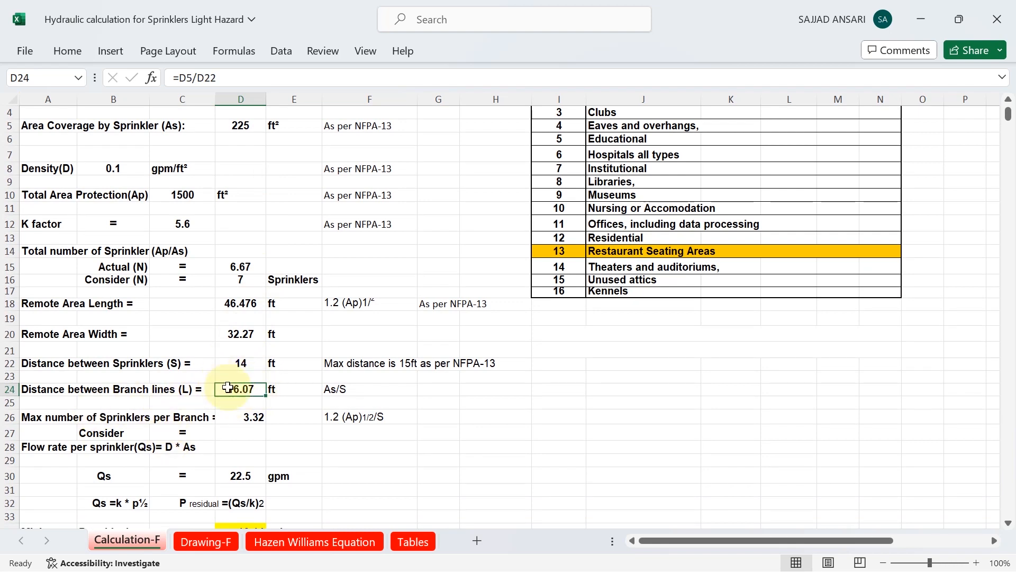
click(221, 545)
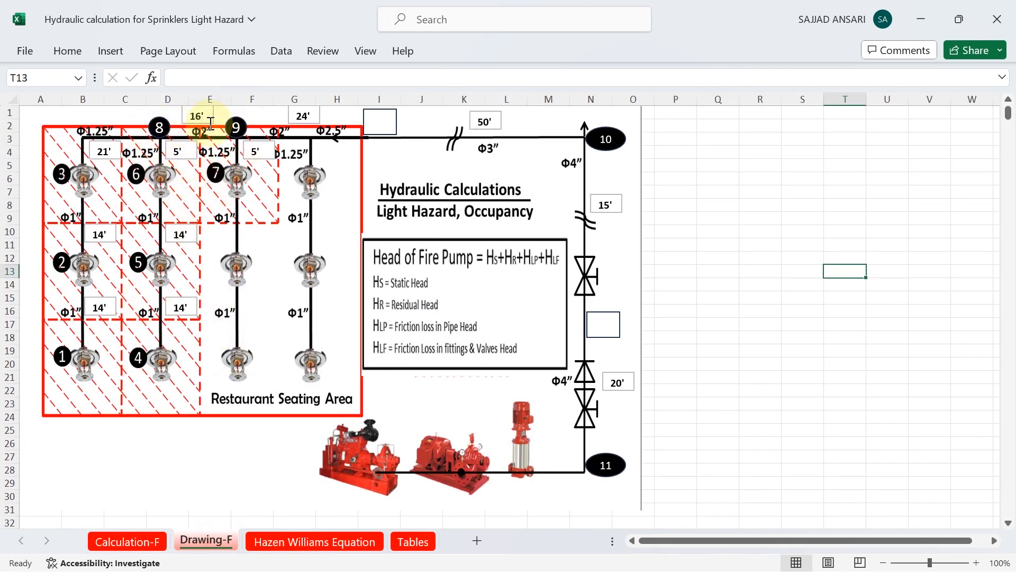
click(127, 541)
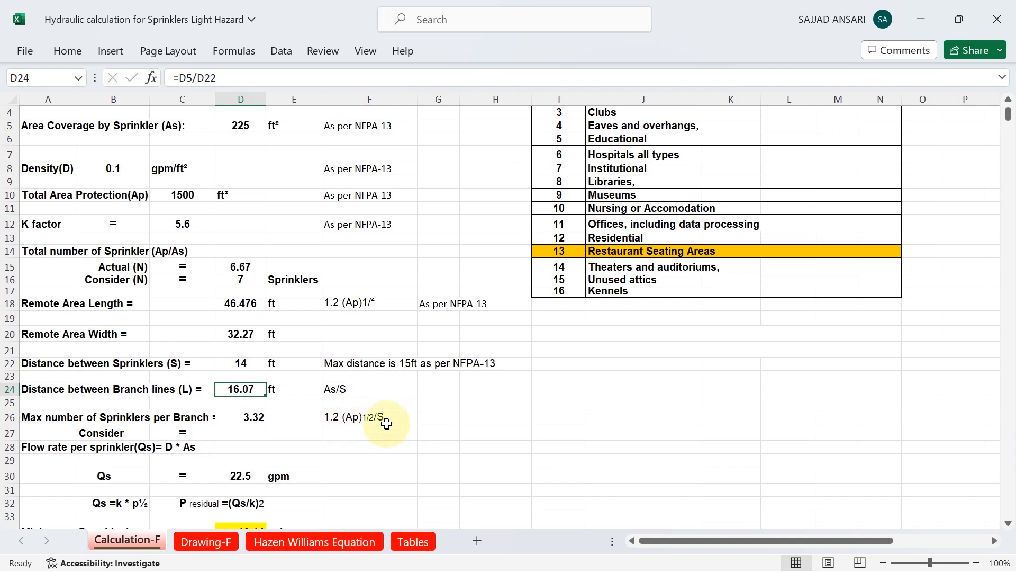
Inspect the formula for the maximum number of sprinklers per branch and set the considered number to 3.
click(250, 418)
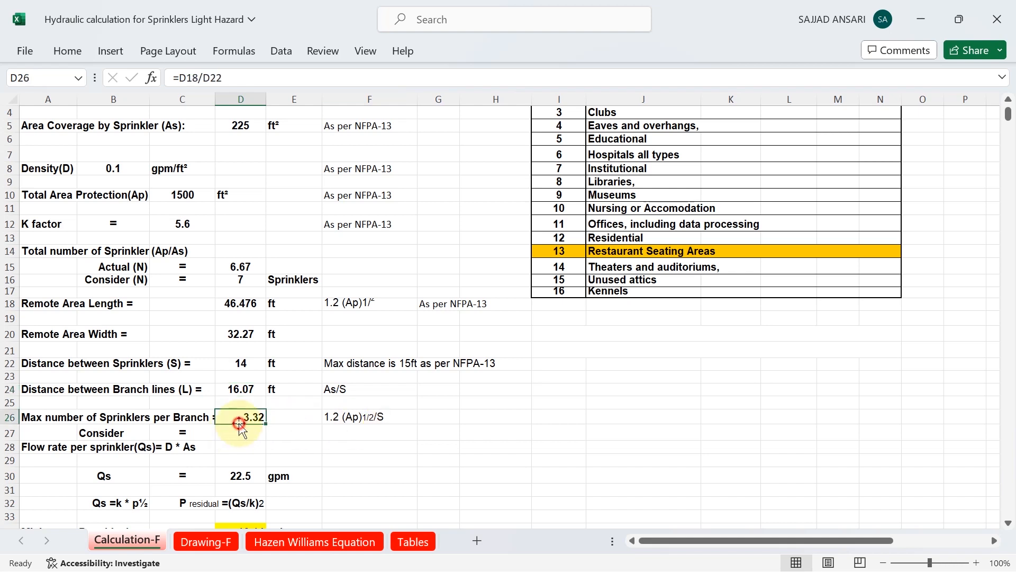
click(244, 433)
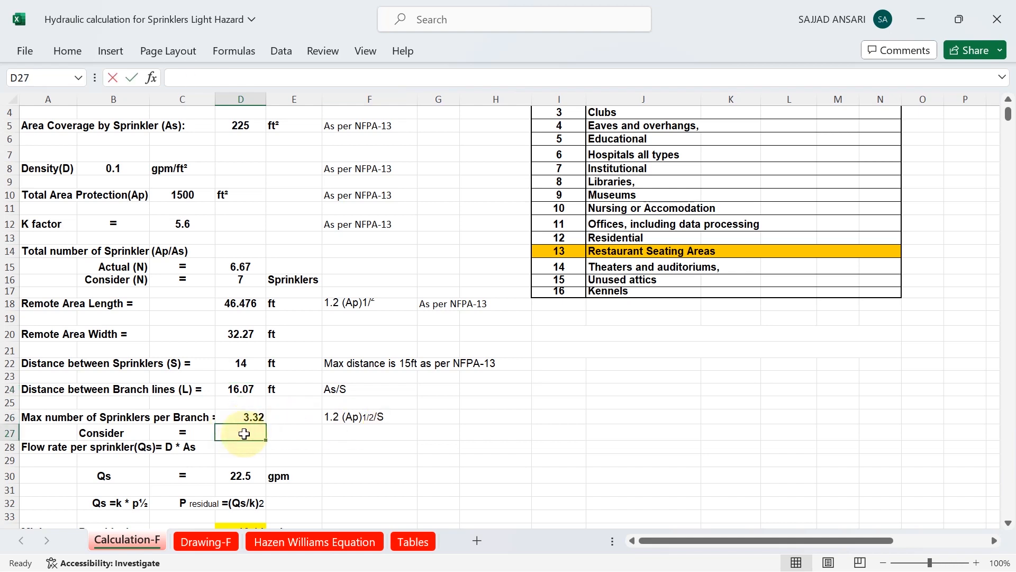
text(3)
click(394, 479)
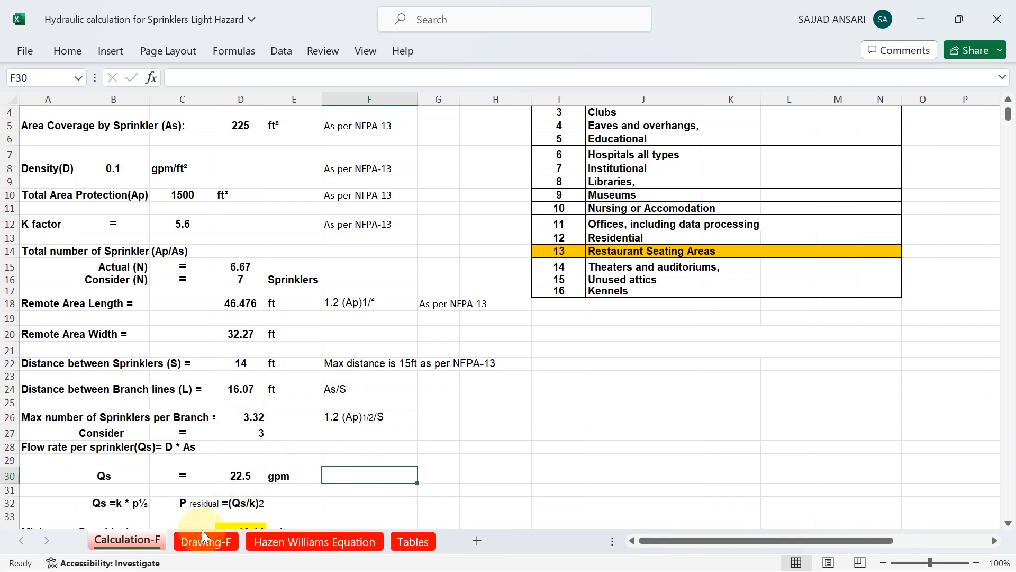
Compare the considered number of sprinklers per branch with the branch lines in the hatched area on the Drawing-F sheet.
click(204, 536)
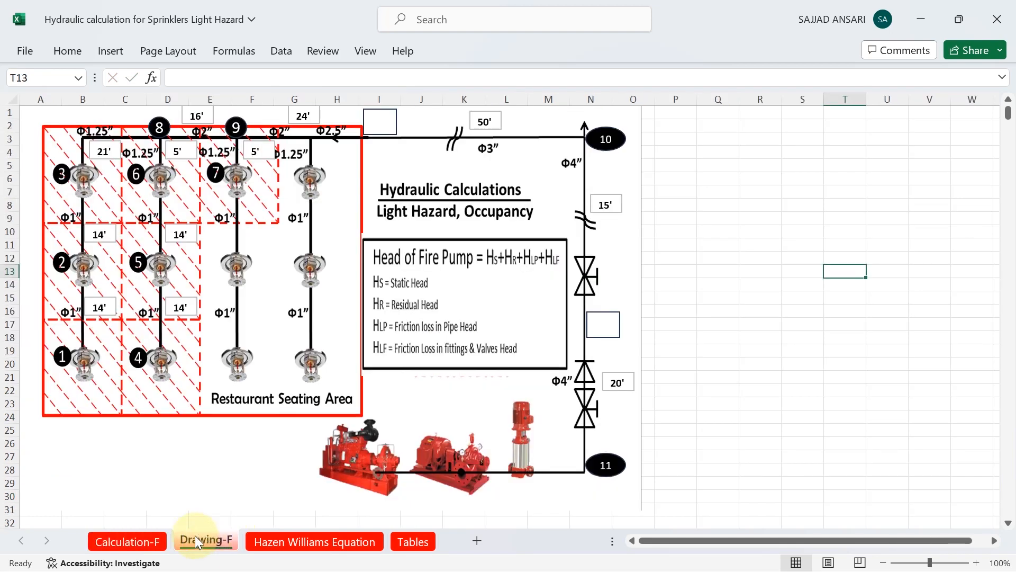
click(154, 538)
click(242, 437)
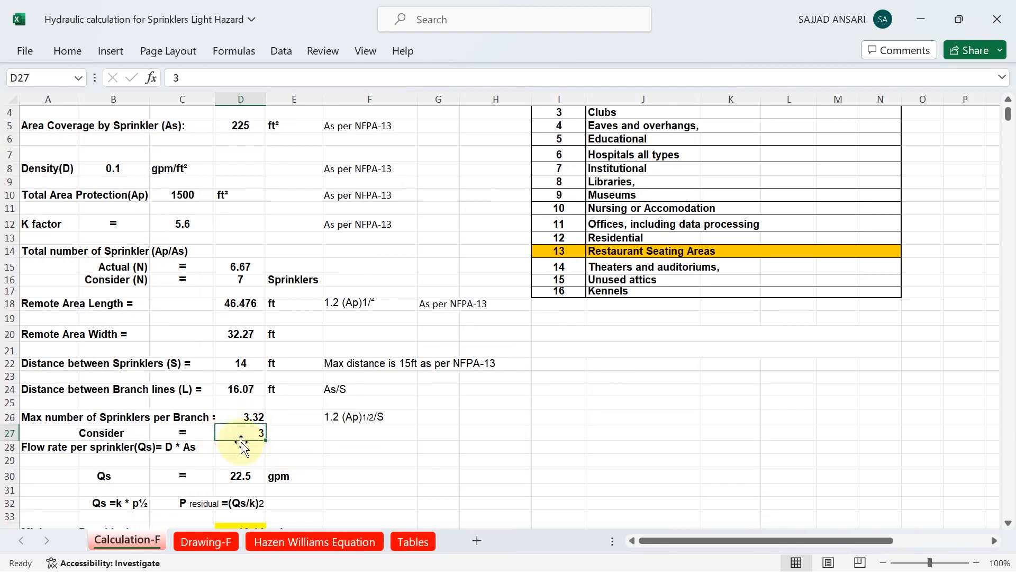
click(218, 541)
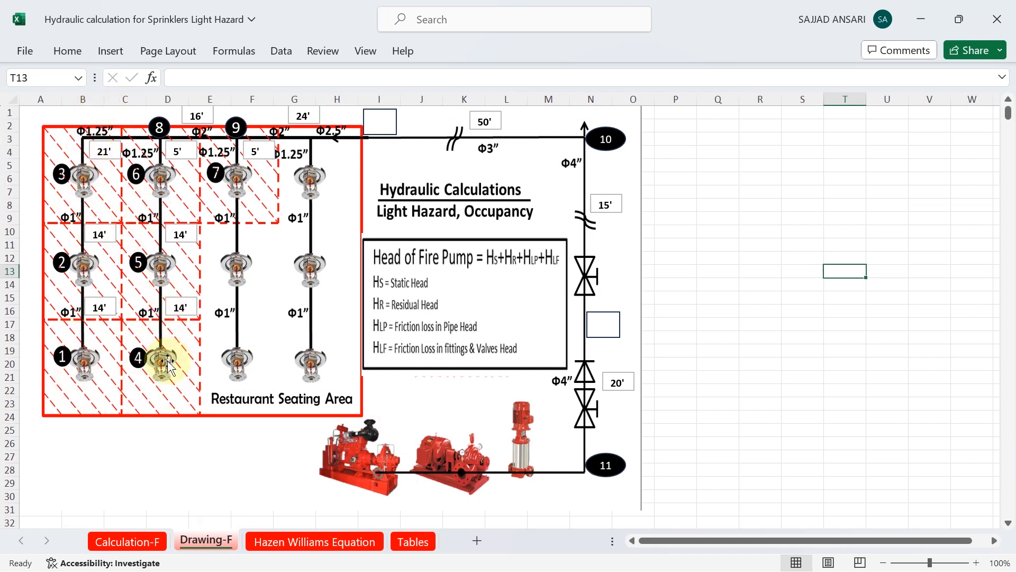
click(155, 542)
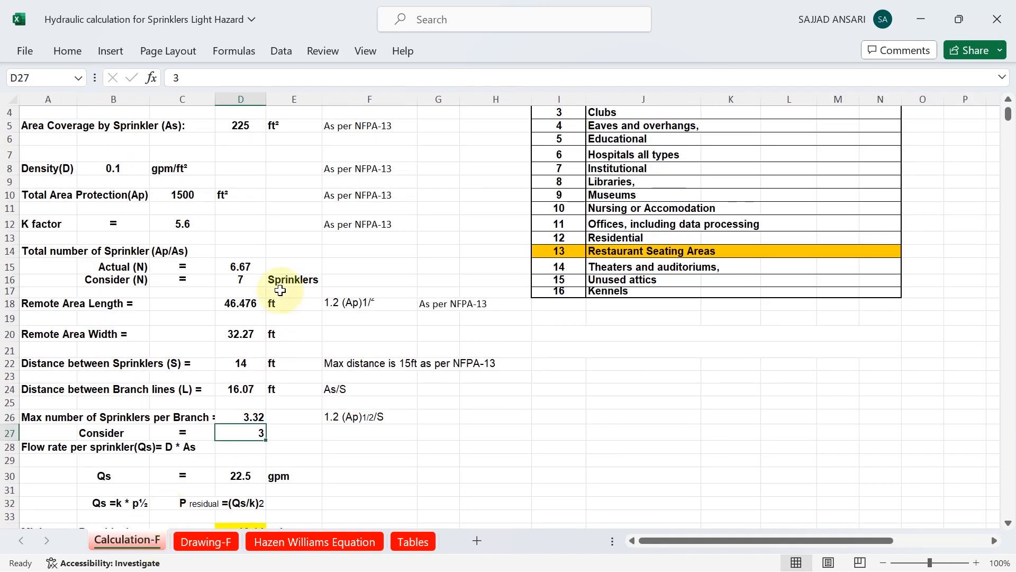
Inspect the formulas for the flow rate per sprinkler (Qs) and the minimum residual pressure, and check the NFPA residual pressure value.
scroll(164, 508, down, 2)
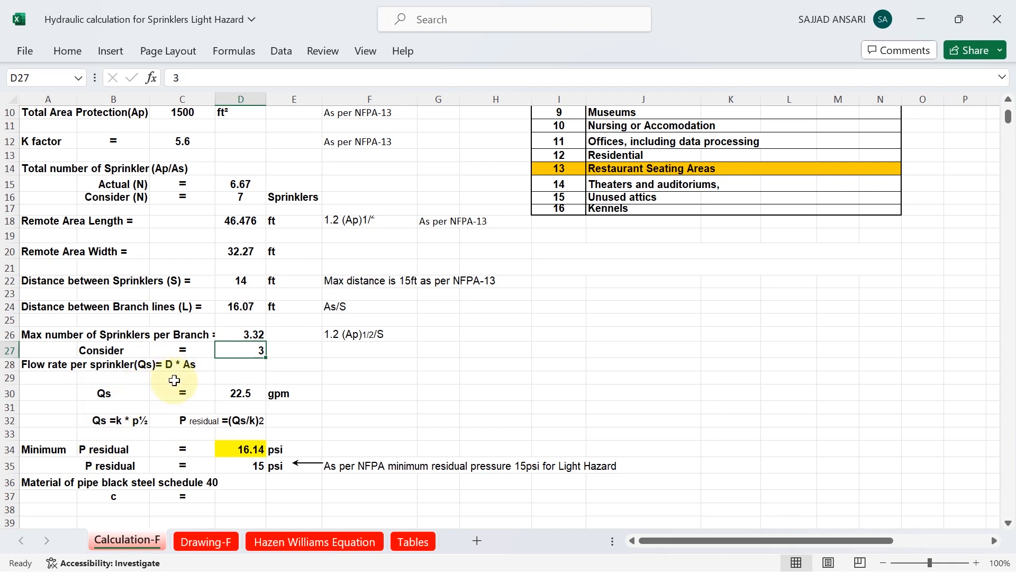
click(252, 397)
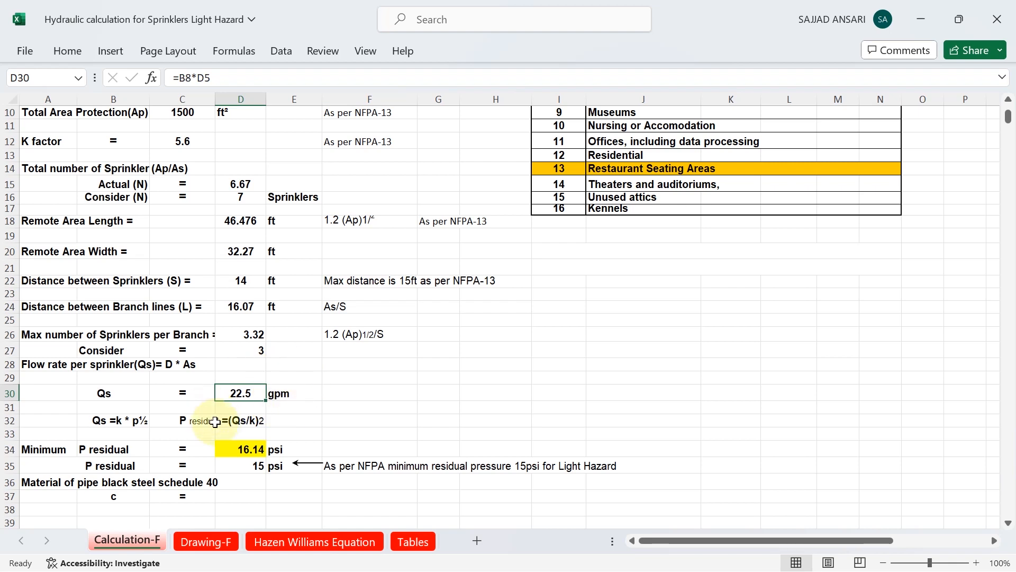
scroll(214, 421, down, 2)
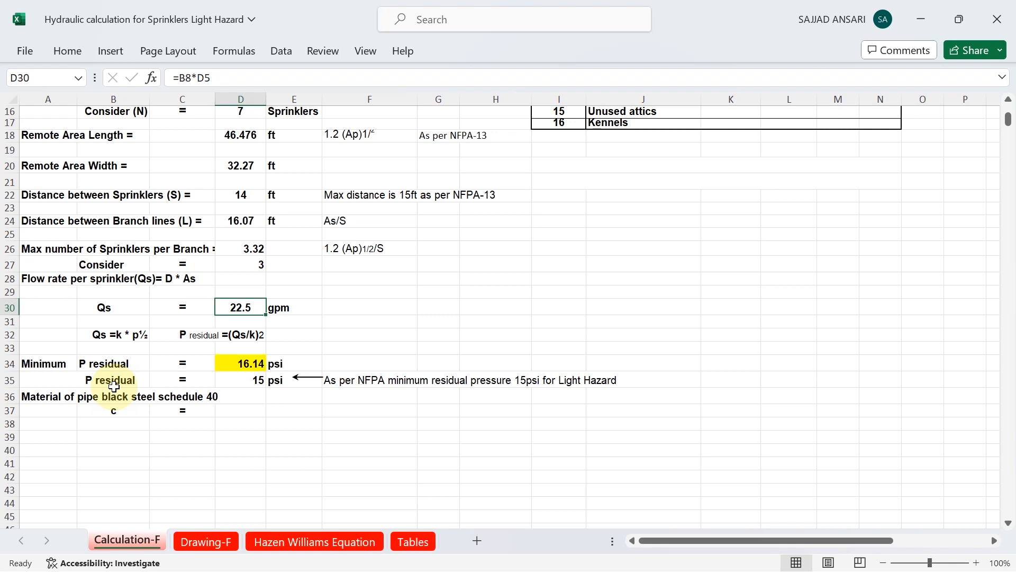
click(242, 378)
click(241, 366)
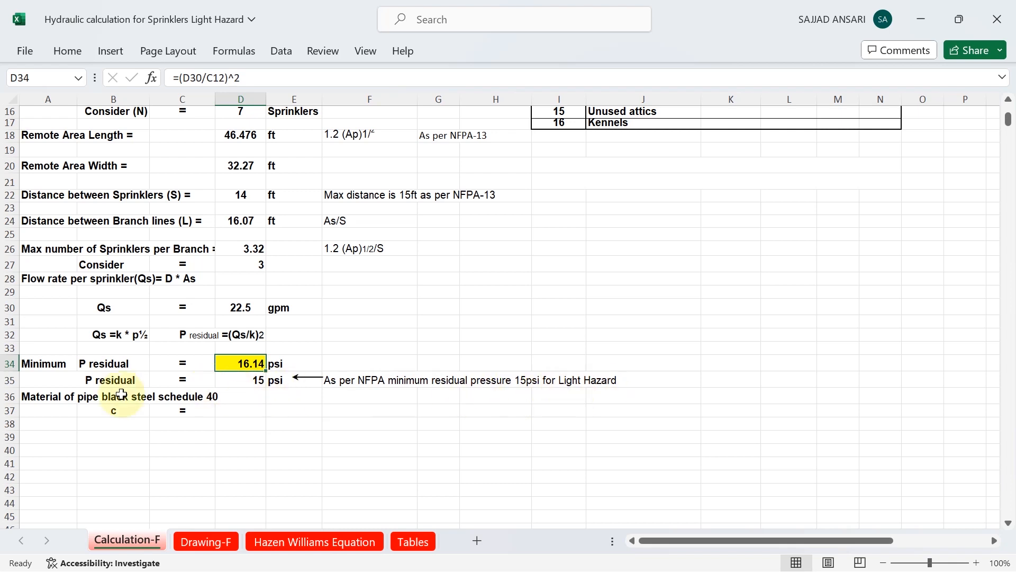
Look up the Hazen–Williams C value for wet-system black steel on the Tables sheet and set c to 120 on the Calculation-F sheet.
click(117, 411)
text(c)
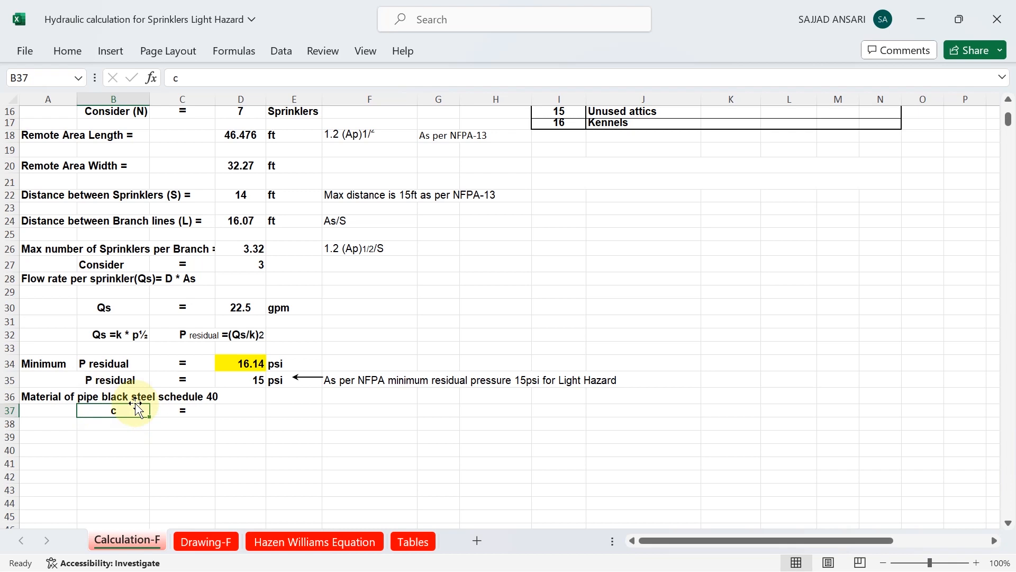
click(232, 414)
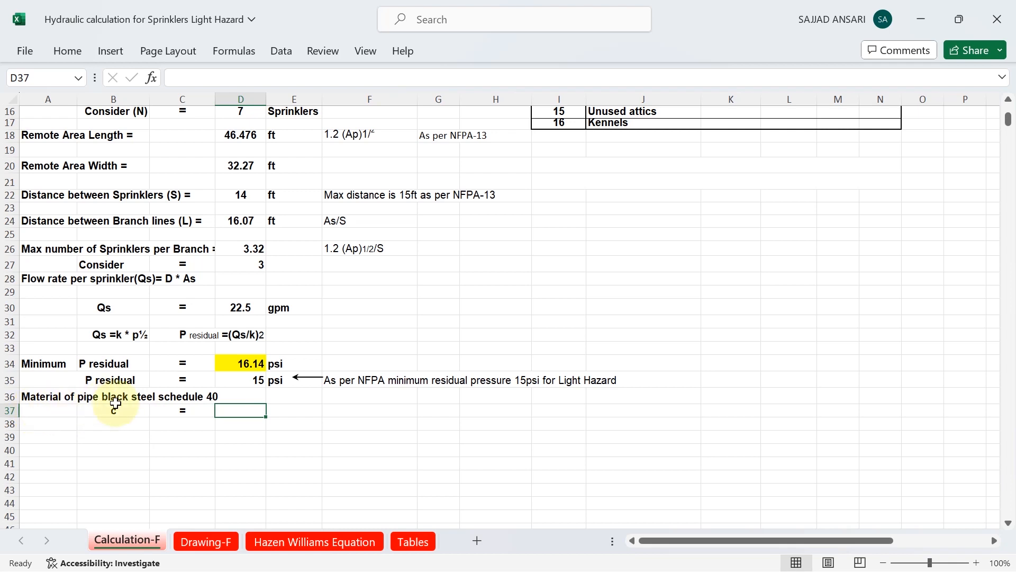
click(418, 541)
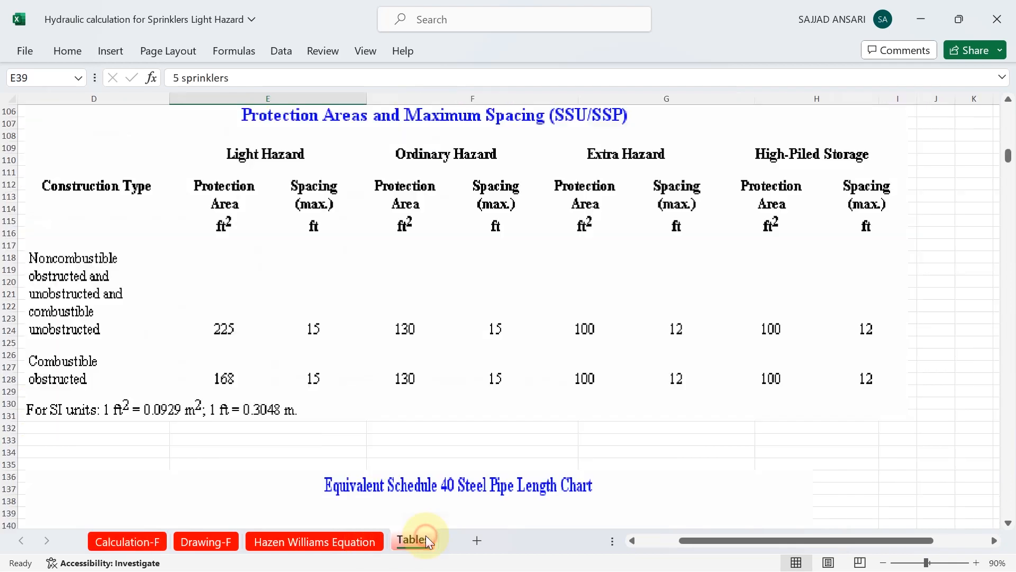
scroll(328, 239, down, 10)
scroll(333, 248, down, 20)
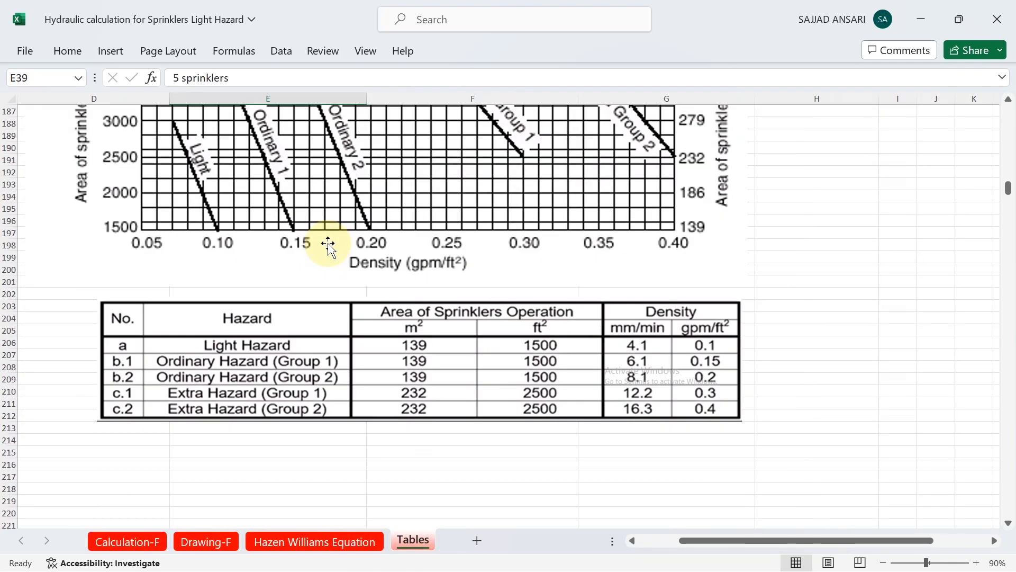
scroll(326, 294, down, 7)
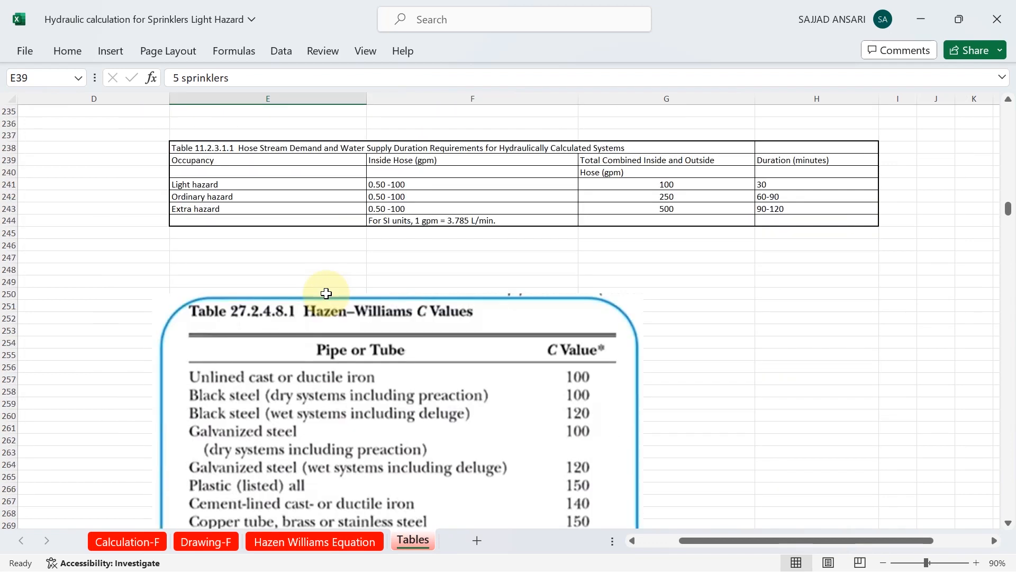
scroll(328, 228, up, 4)
scroll(324, 251, down, 5)
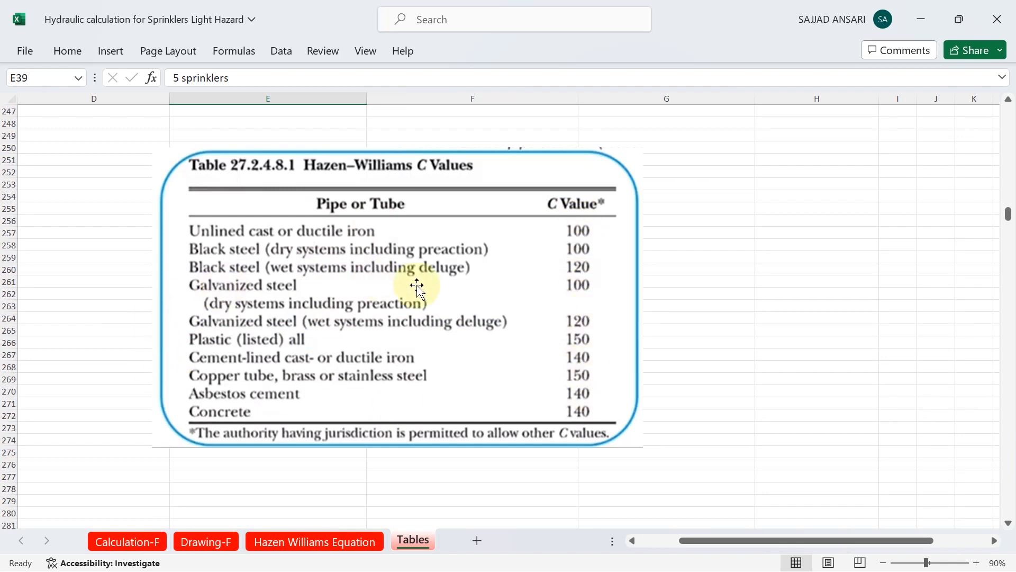
click(127, 542)
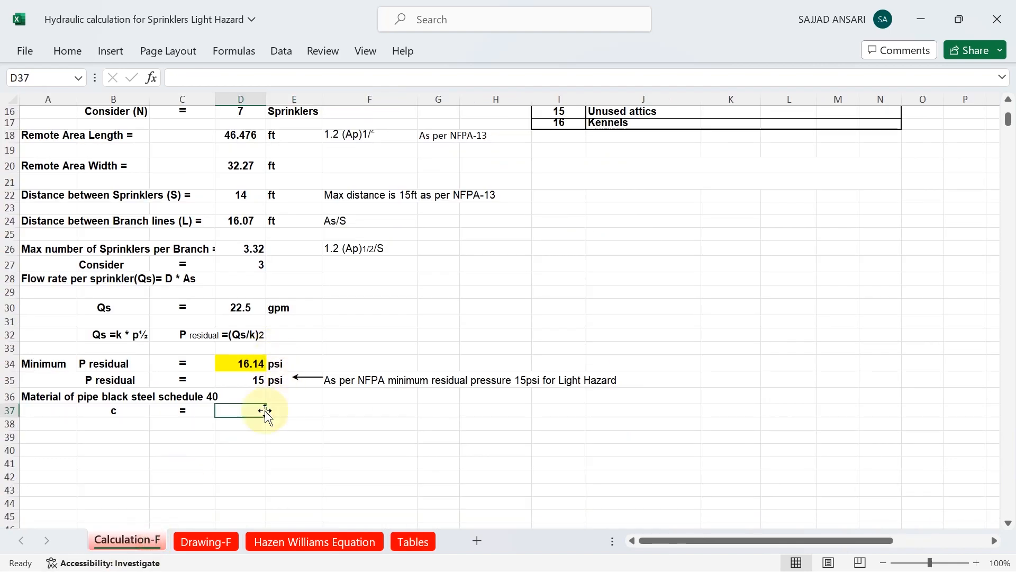
text(120)
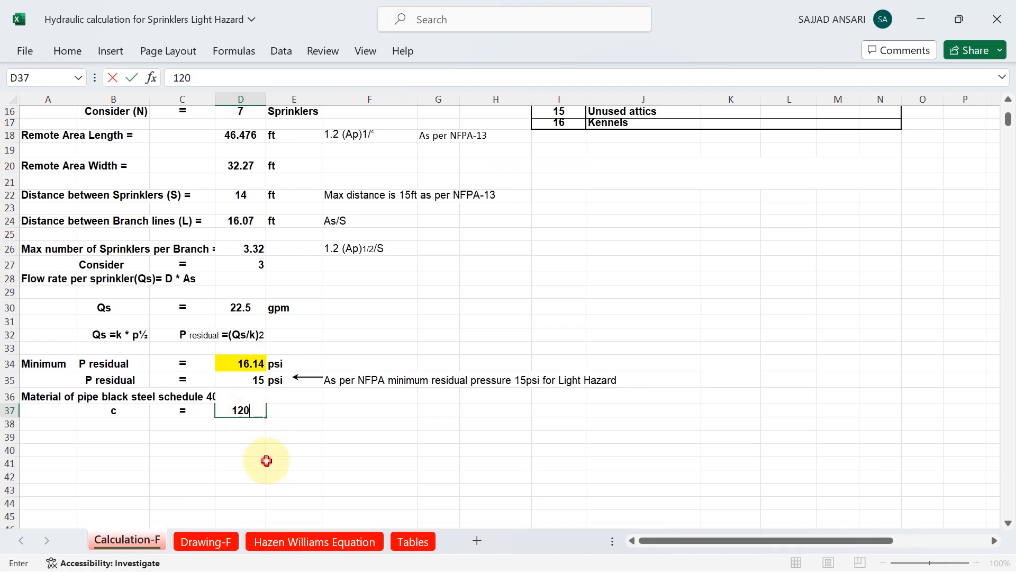
click(289, 463)
scroll(191, 417, up, 5)
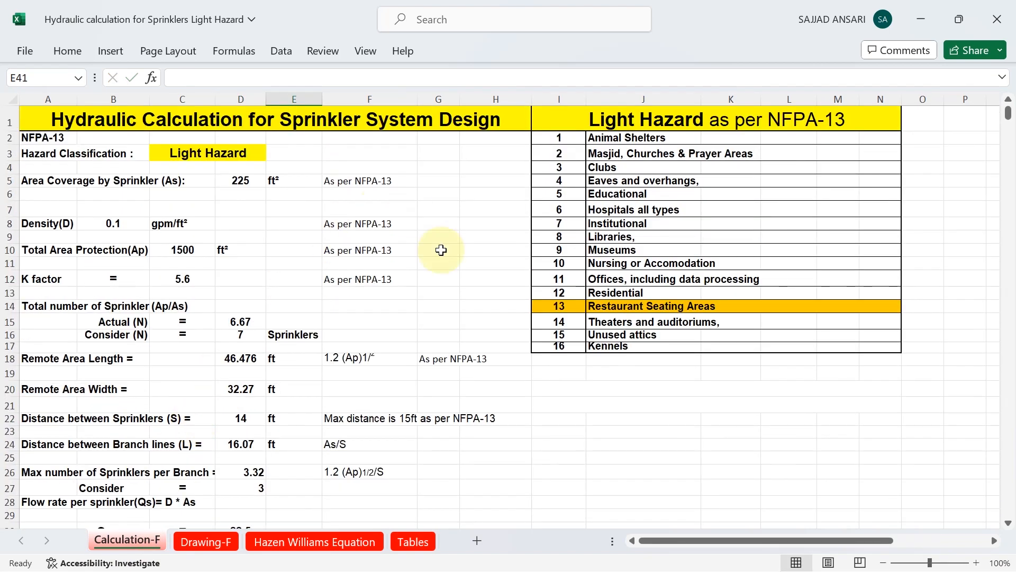
Switch to the Fire 6.00.247 program, declining the update check and dismissing the startup tip.
click(410, 562)
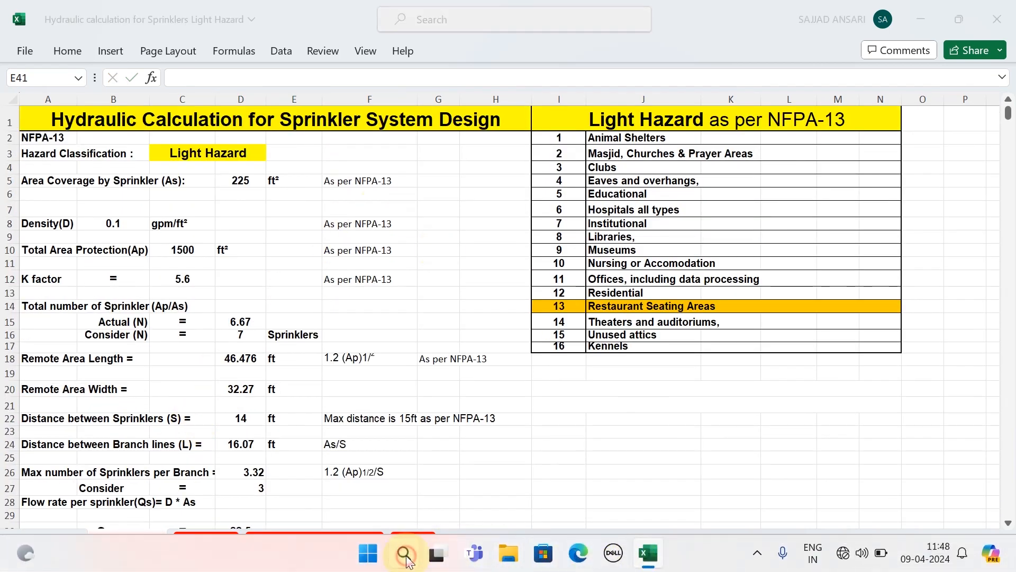
text(f)
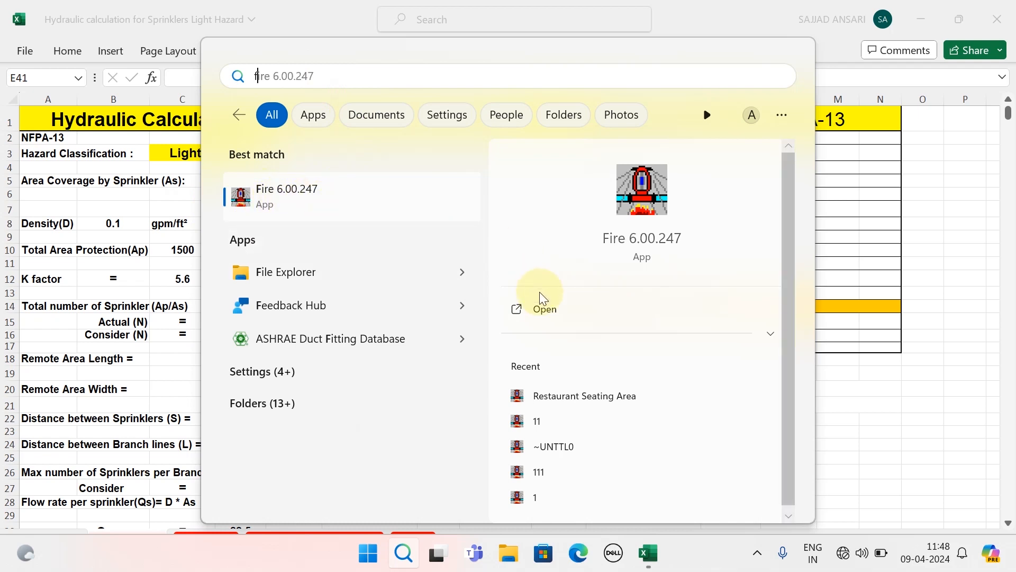
click(545, 308)
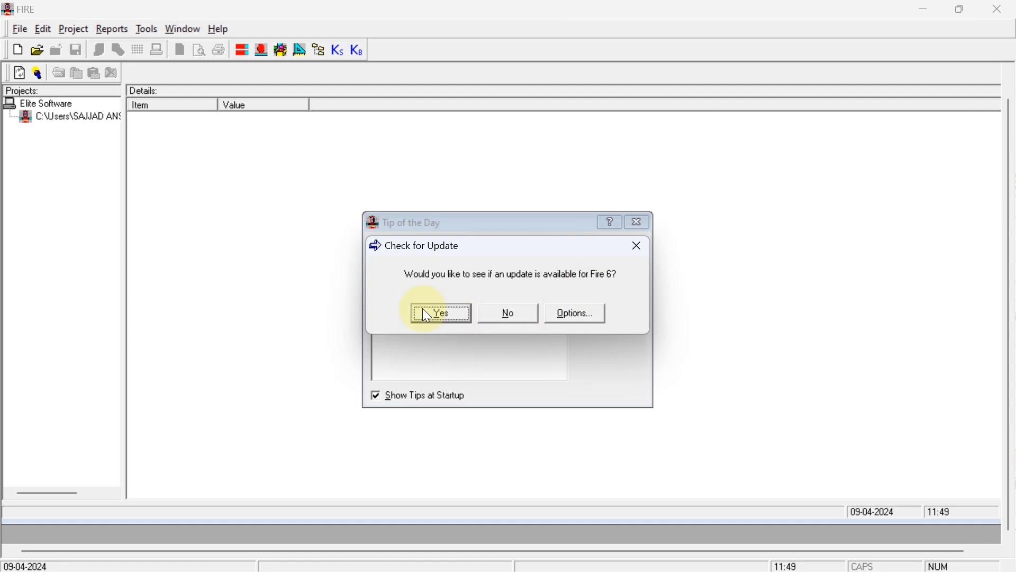
click(507, 314)
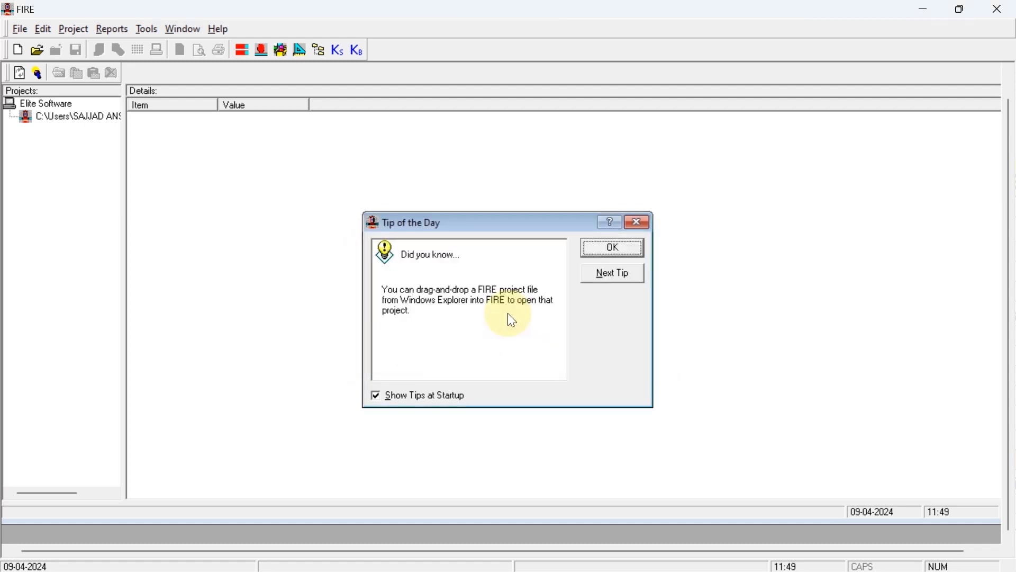
click(595, 252)
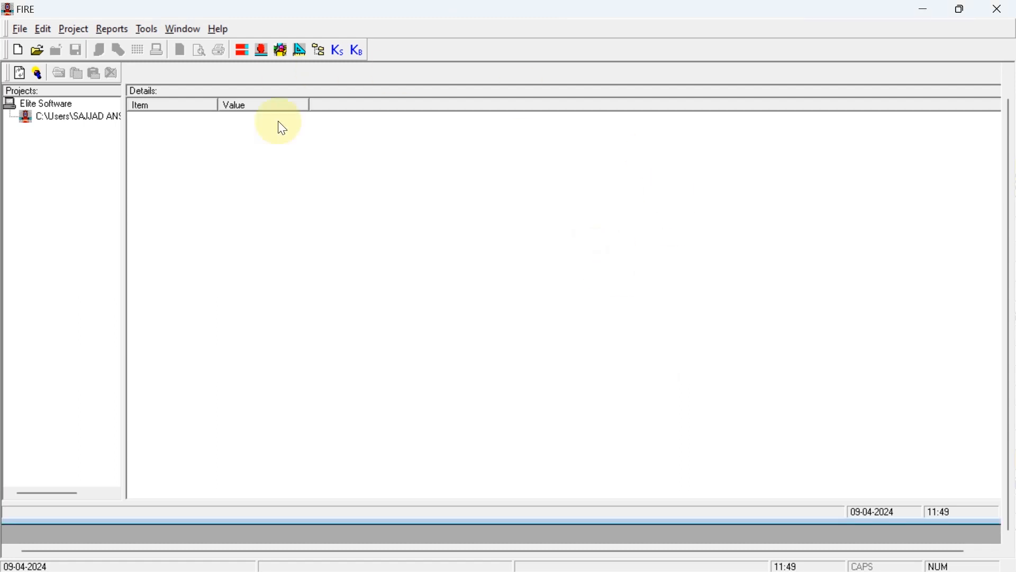
mouse_move(960, 11)
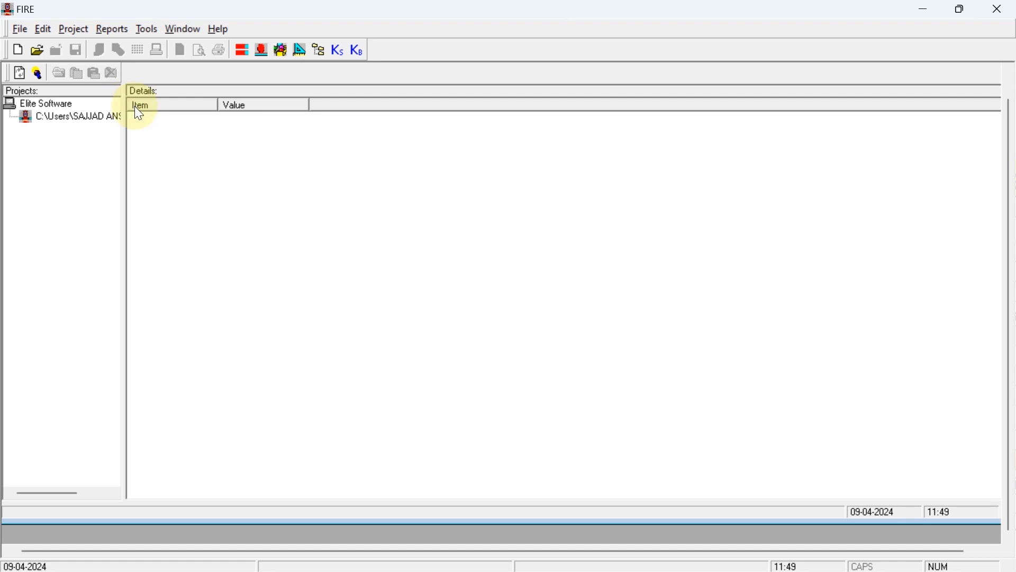
click(22, 29)
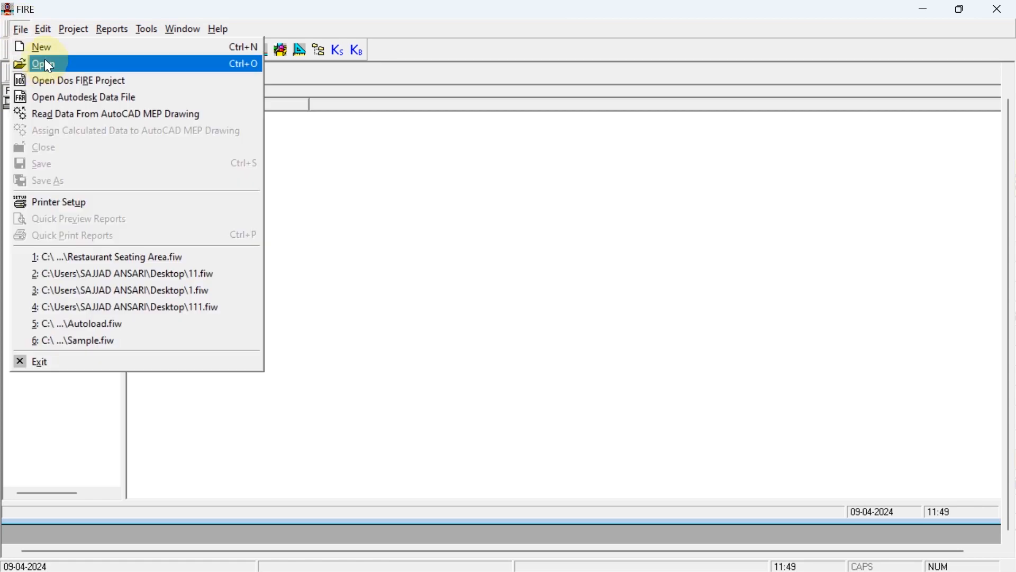
click(483, 182)
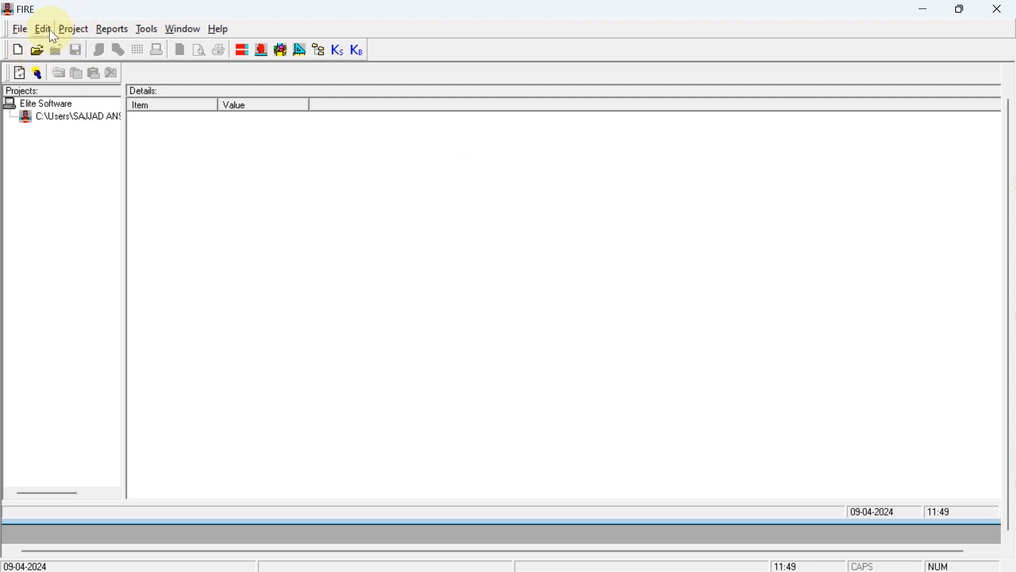
click(68, 31)
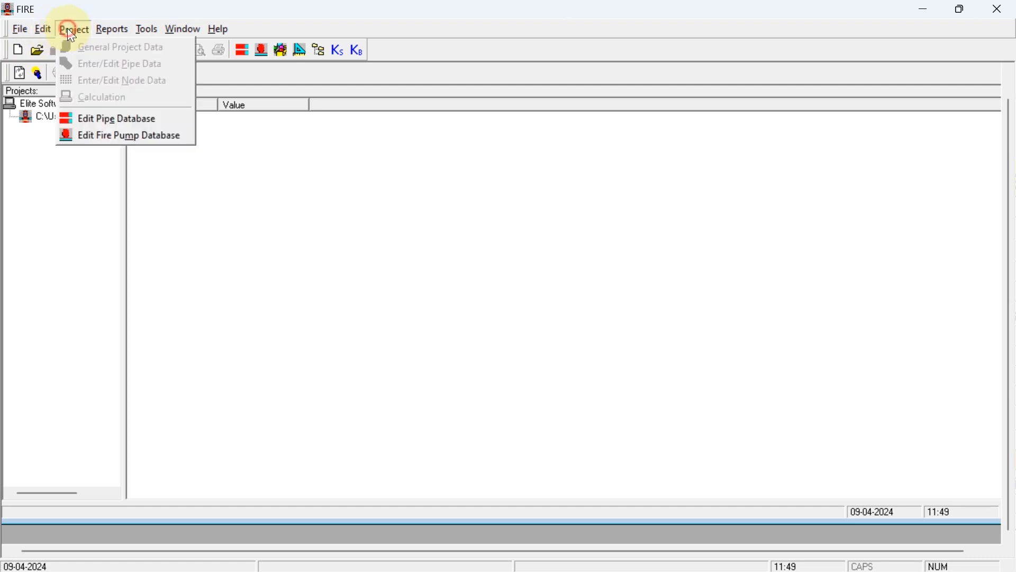
click(42, 31)
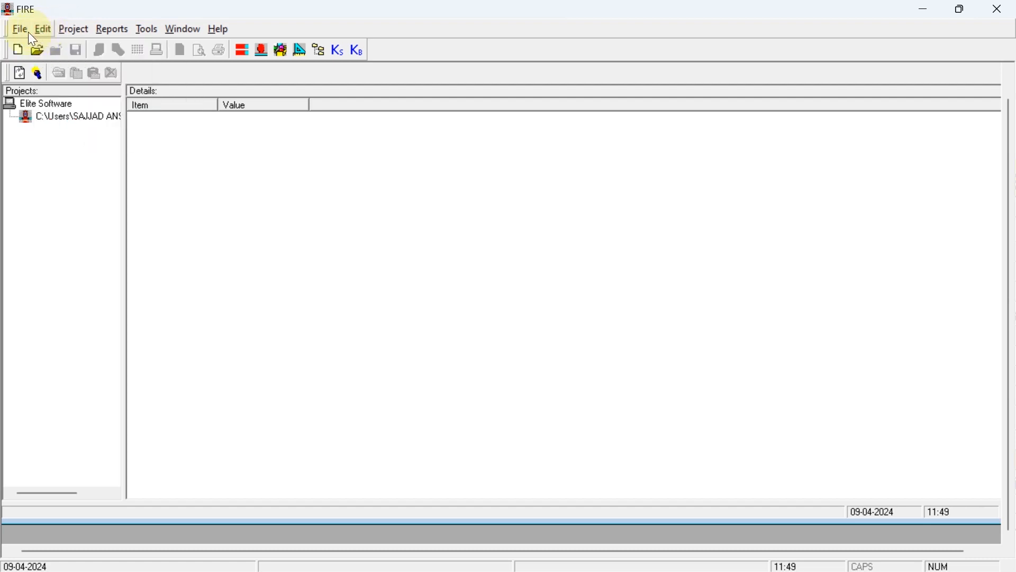
Create a new FIRE project and save it on the Desktop as "Restaurant Seating area".
click(23, 31)
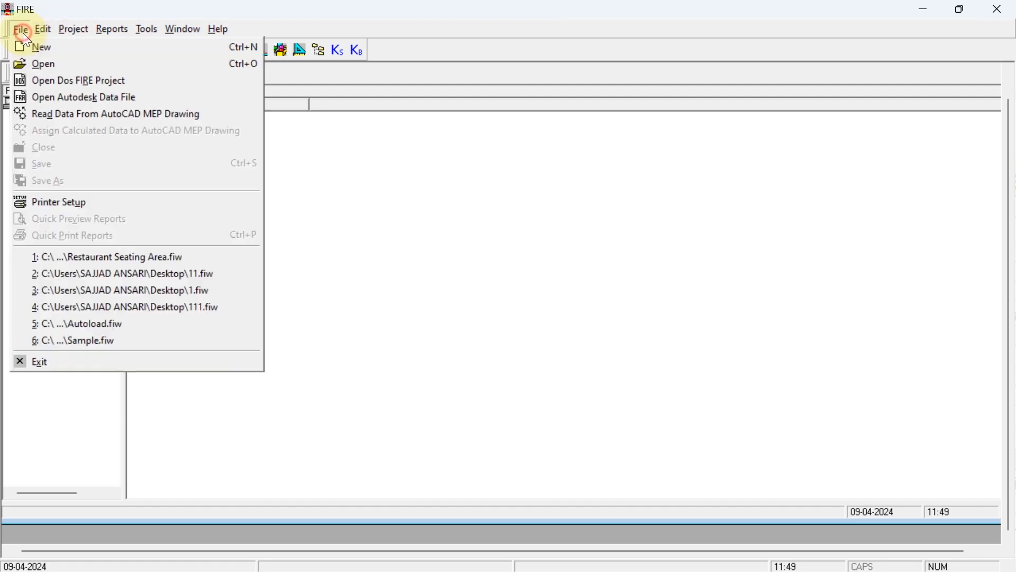
click(45, 50)
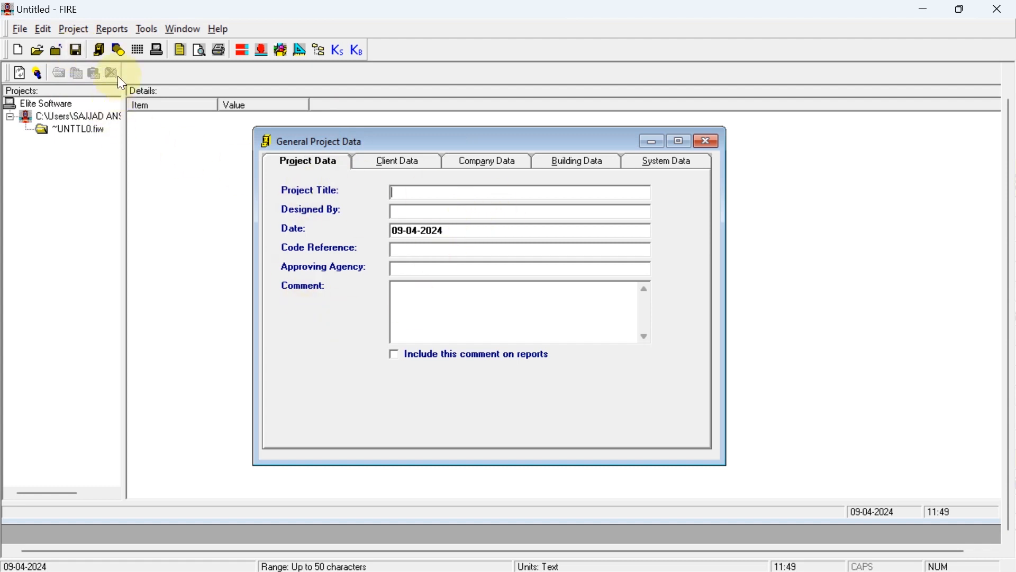
click(77, 52)
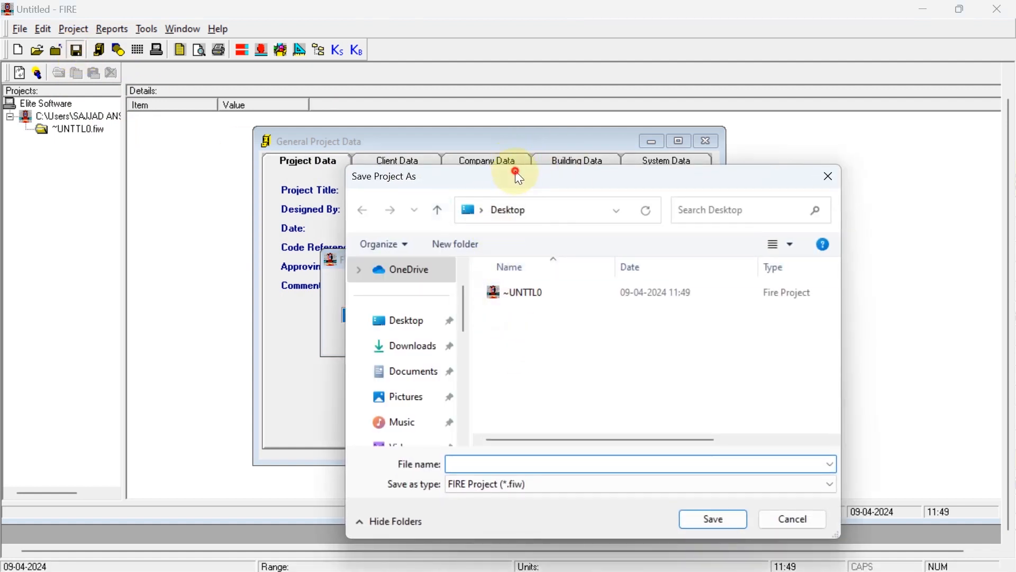
click(358, 277)
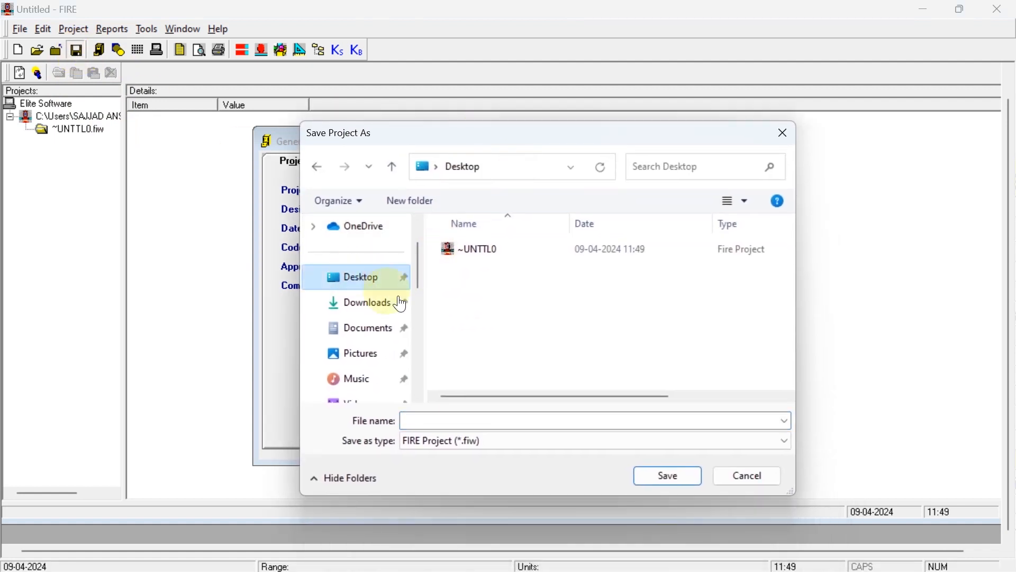
click(431, 421)
text(R)
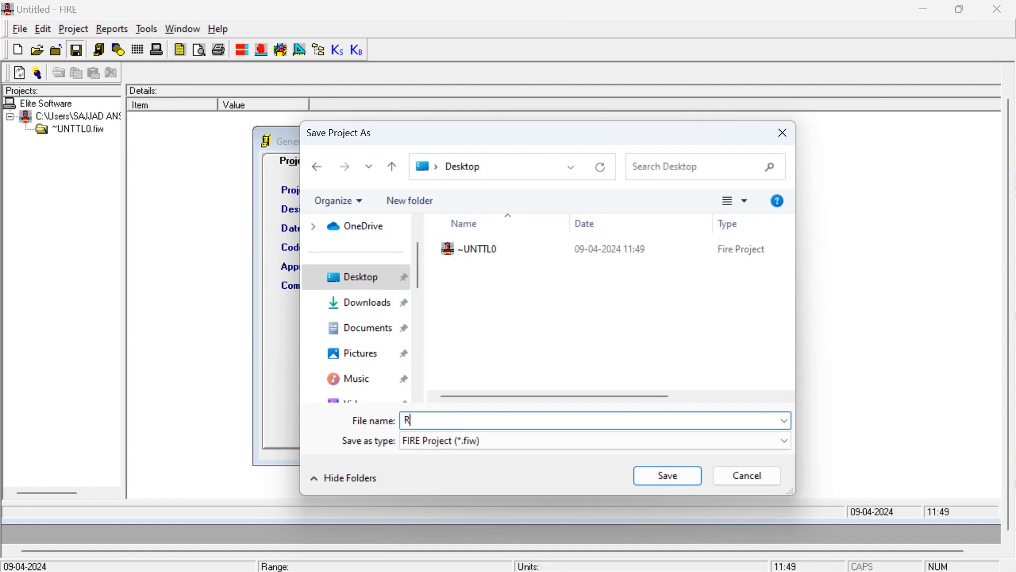
text(estaurant Seating)
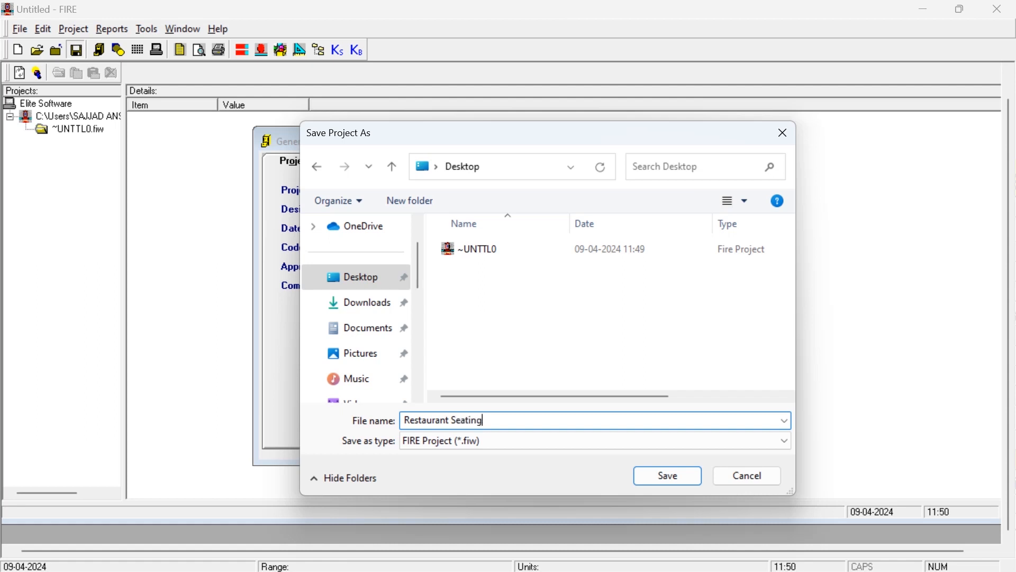
text( area)
click(675, 480)
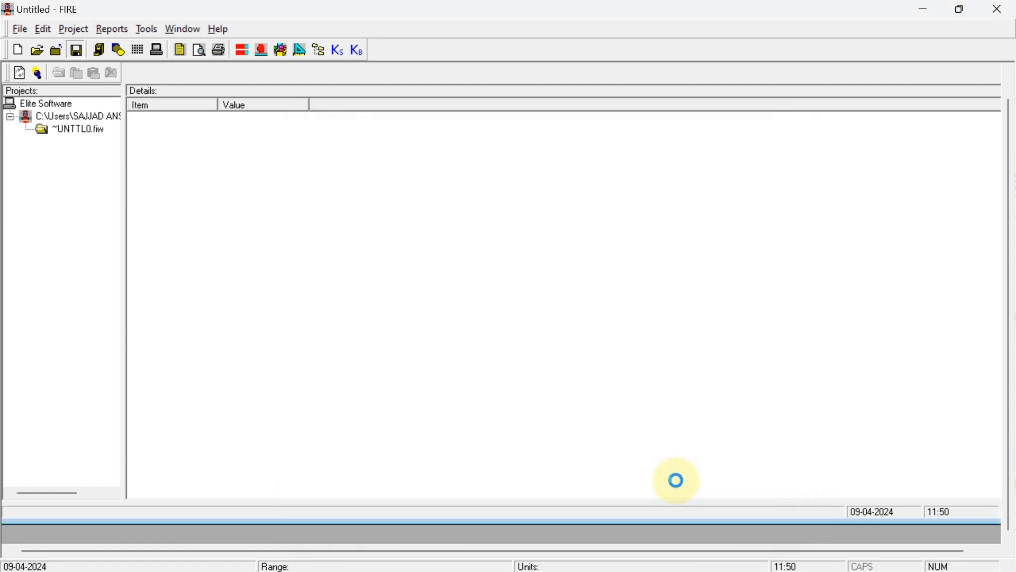
Try to open the saved Restaurant Seating area project from the project tree.
click(78, 132)
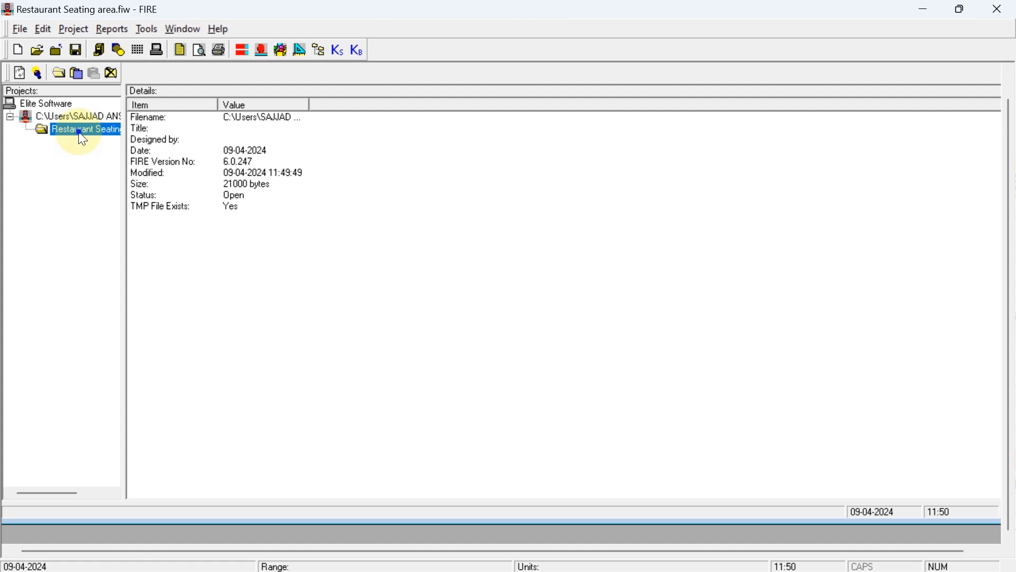
right_click(79, 134)
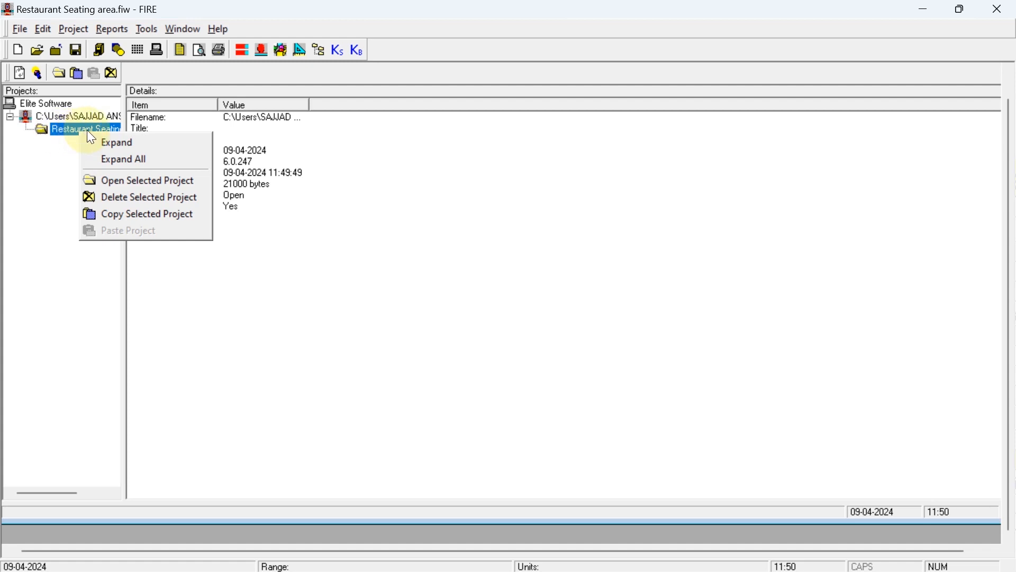
click(146, 184)
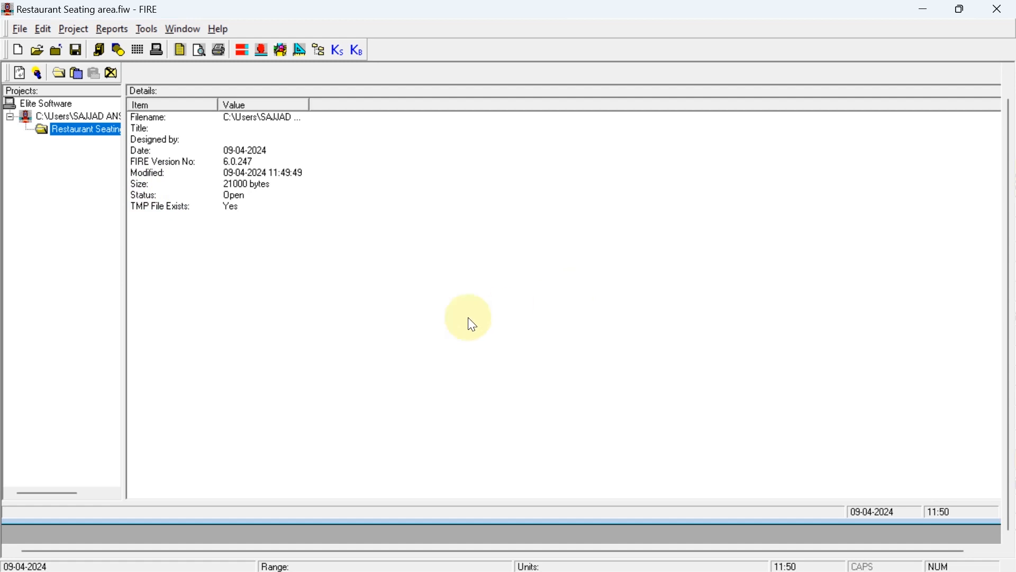
right_click(77, 134)
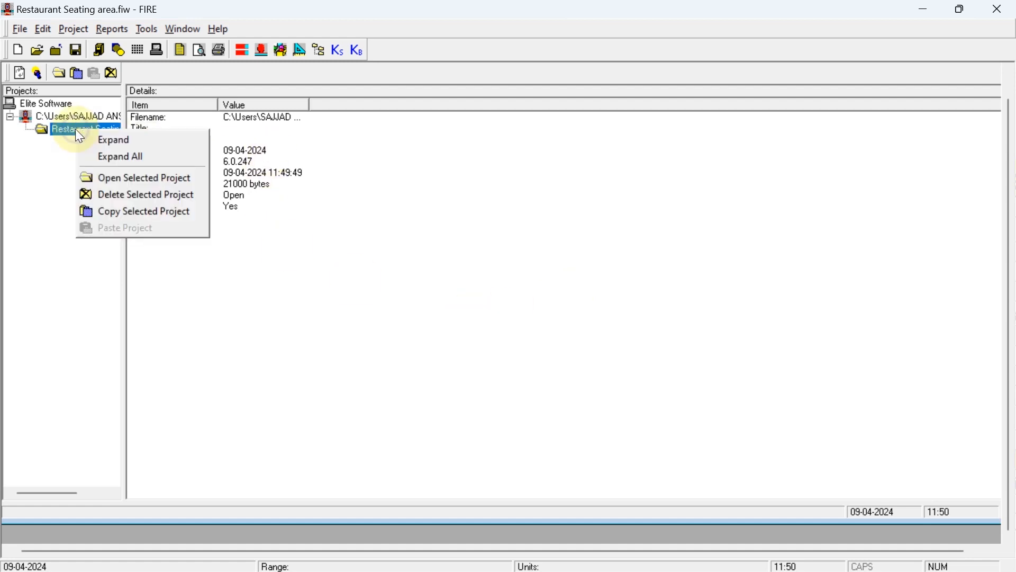
click(65, 133)
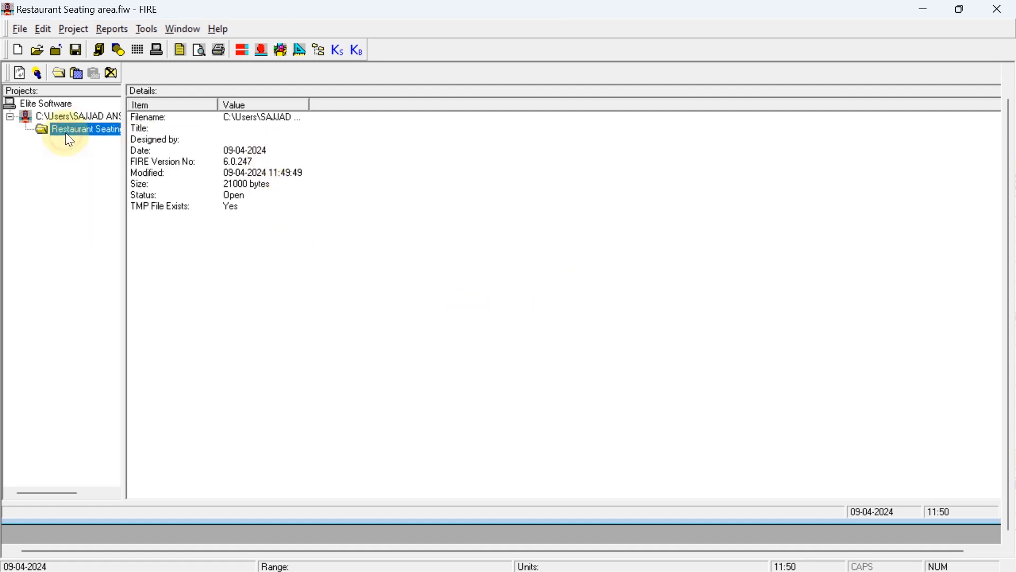
Open the general project data, set the project title to "Reataurant Seating Area" and enter the designer's name.
click(78, 29)
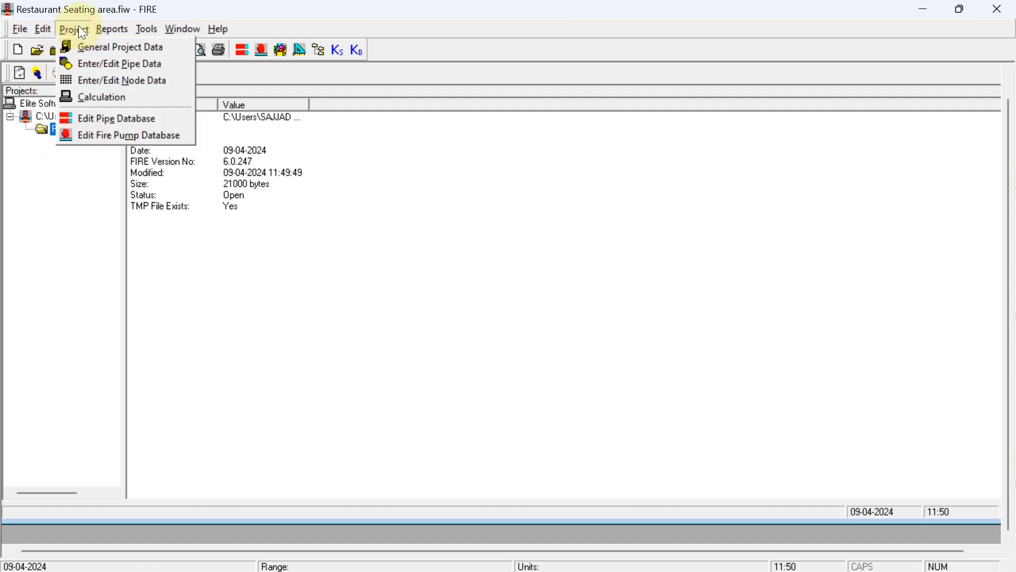
click(51, 162)
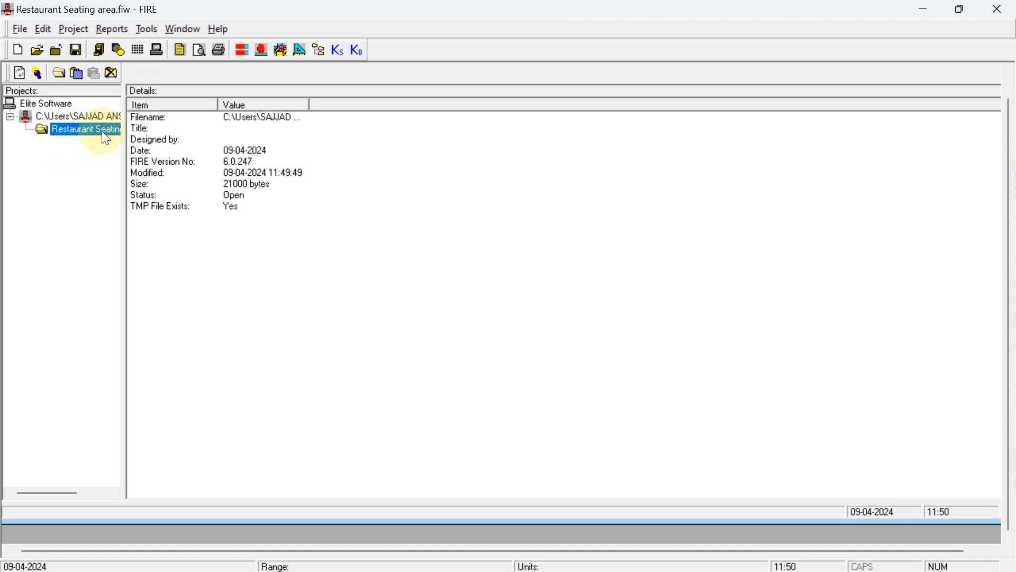
click(69, 30)
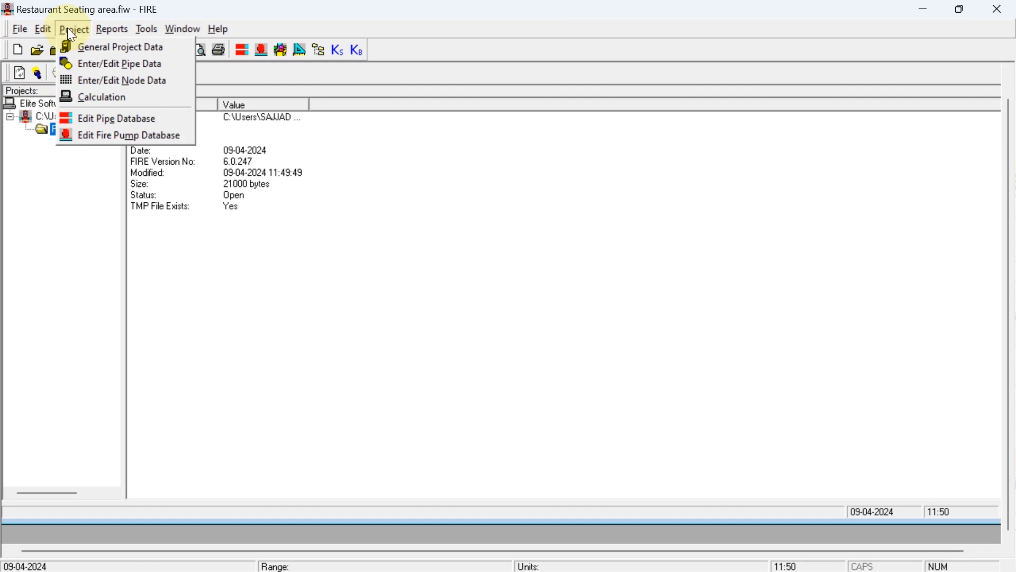
click(92, 51)
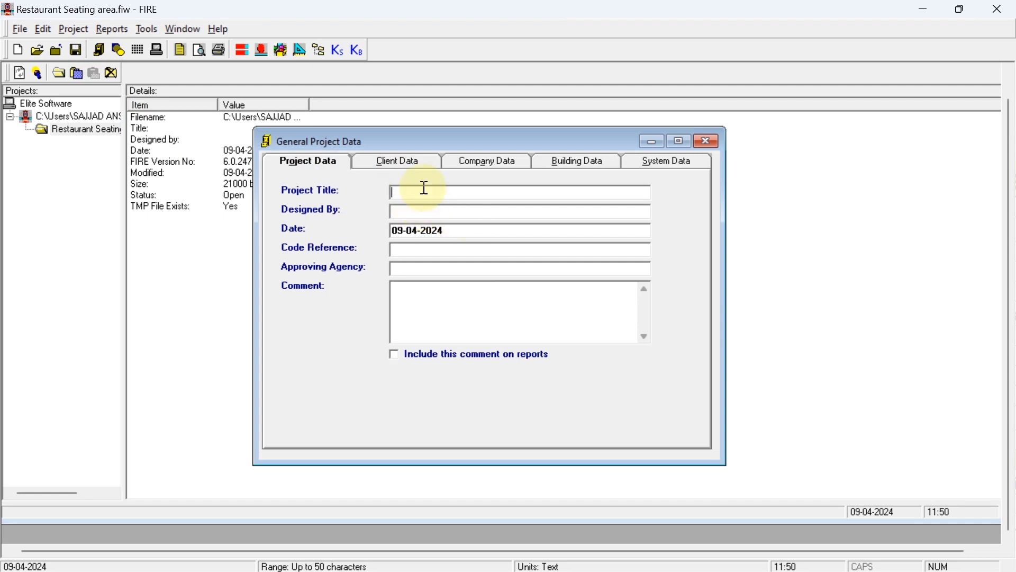
text(Reataurant Seating)
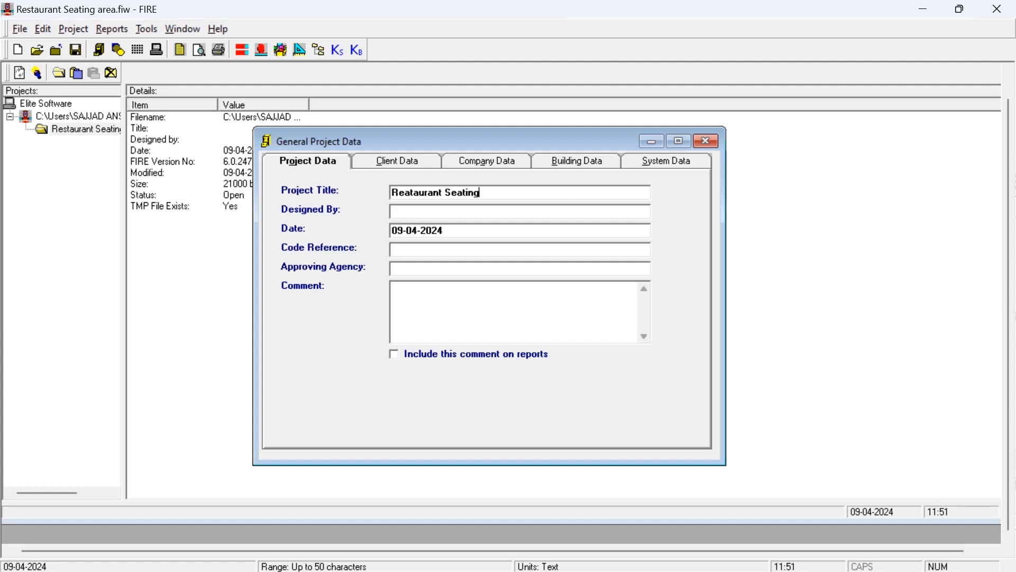
text( Area)
click(415, 211)
text(Er. Sajjad)
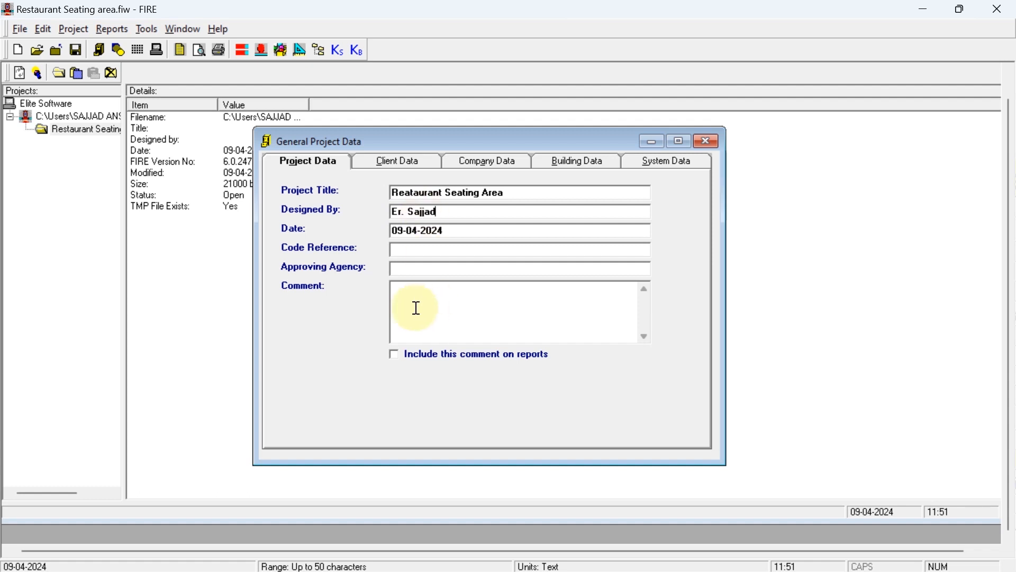
Set the code reference to "NFPA 13" and the approving agency to "Civil Defense" in the project data.
click(418, 249)
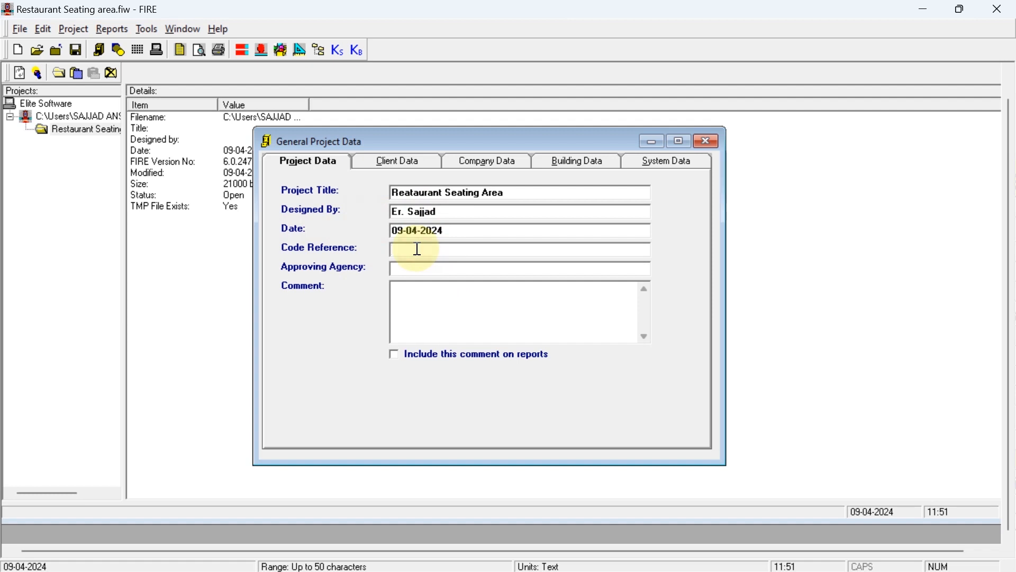
text(NFPA 13)
click(419, 249)
click(425, 266)
text(Civil )
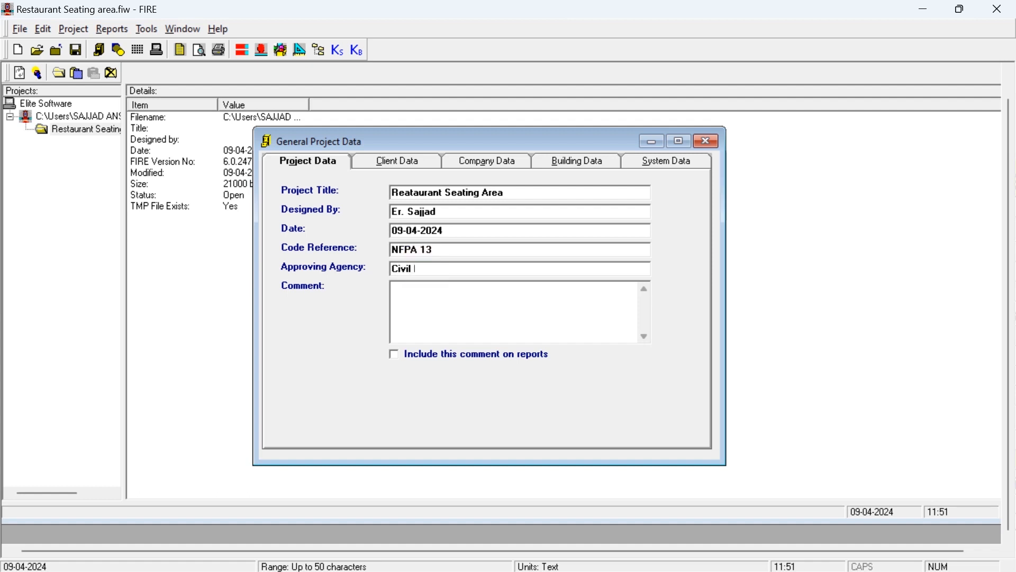
text(Defense)
Add the comment "Sample Project" to the project data.
click(426, 298)
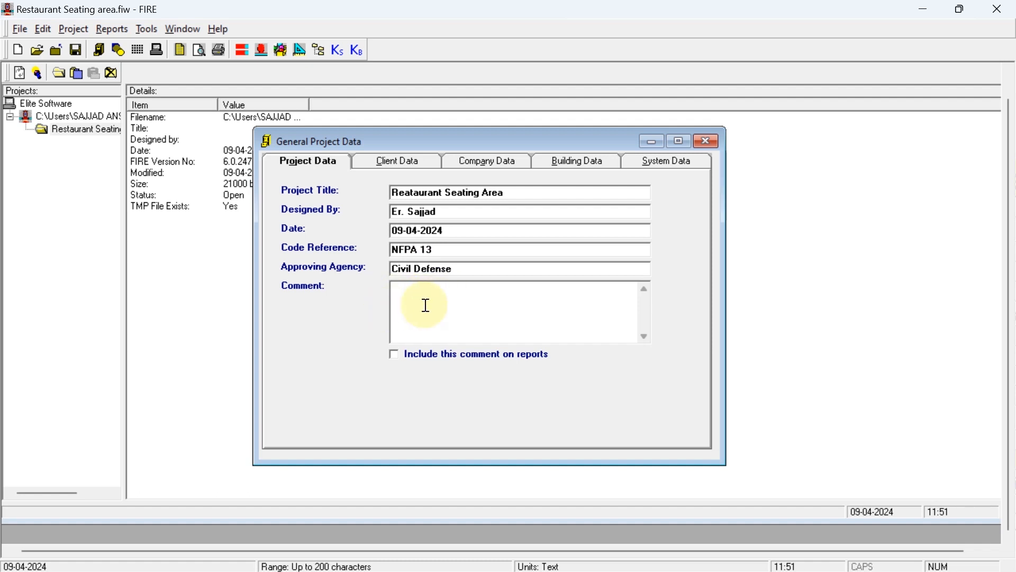
text(Sample)
text(P)
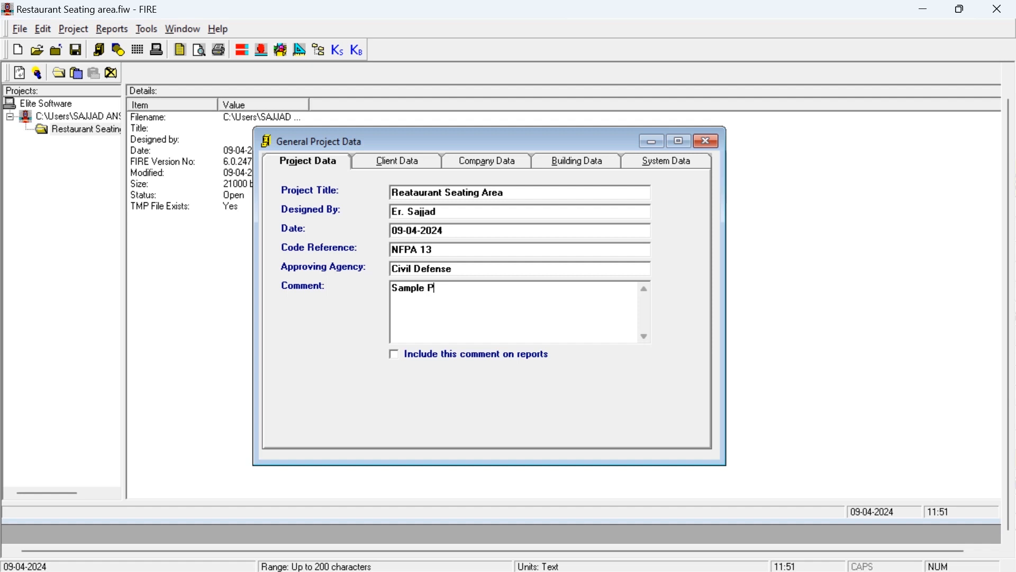
text(roject)
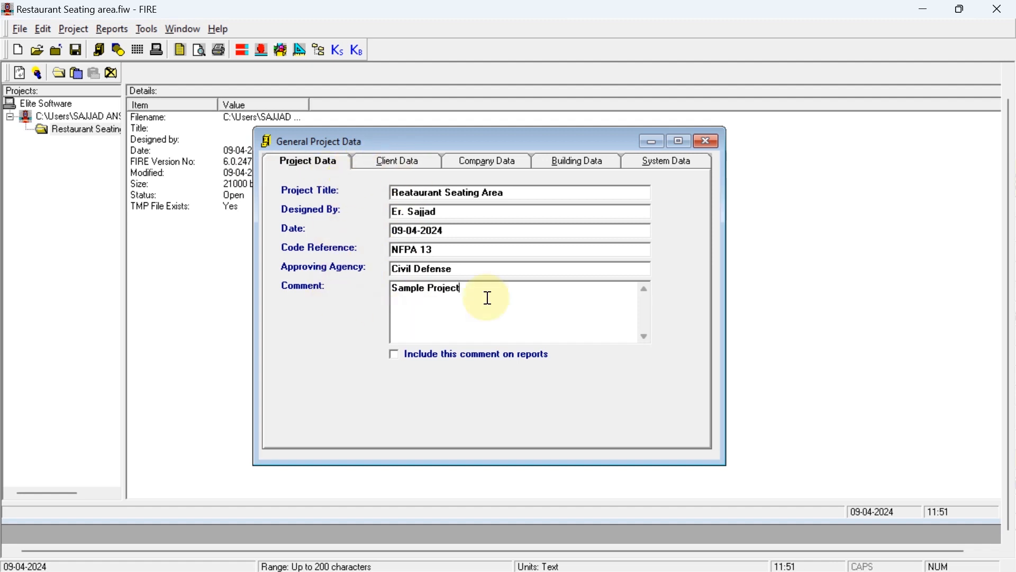
Review the client, company and building data pages of the project, leaving them blank, and open the system data.
click(403, 160)
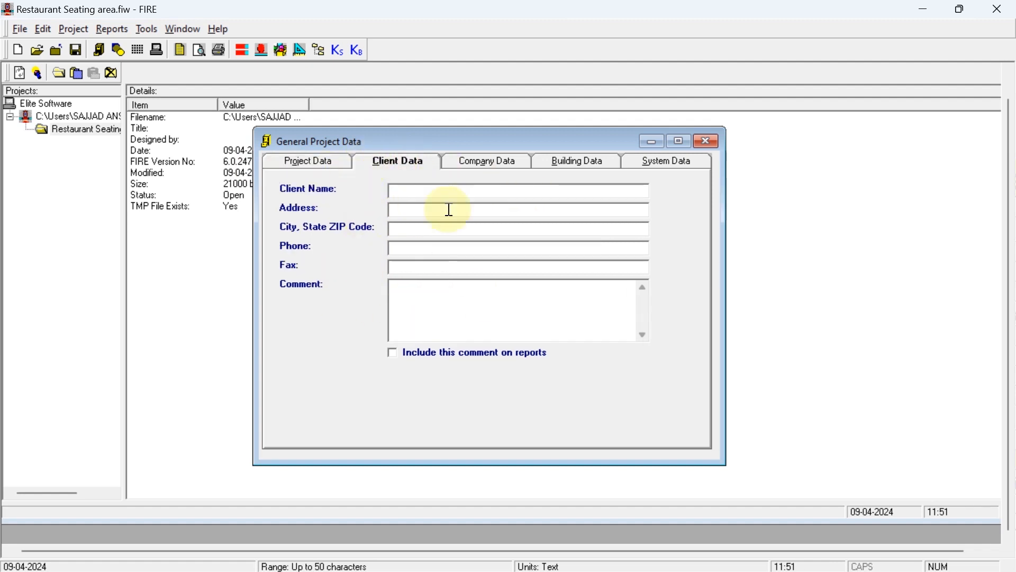
click(473, 163)
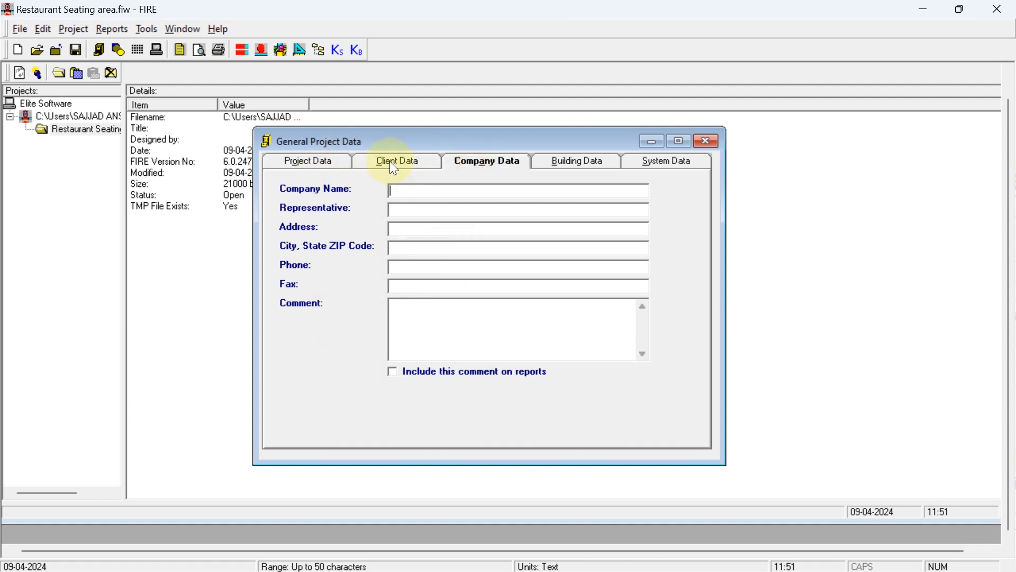
click(578, 162)
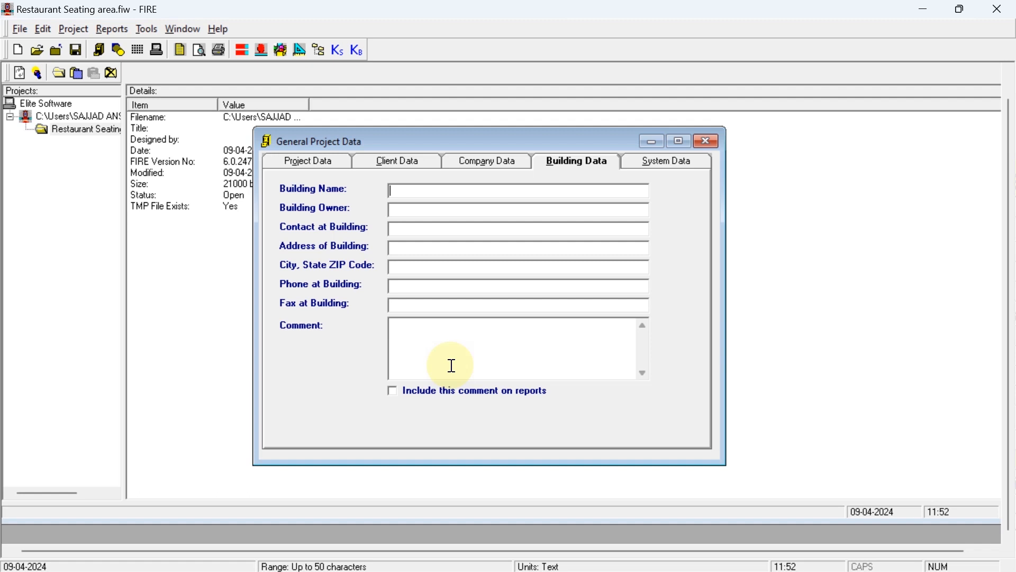
click(651, 164)
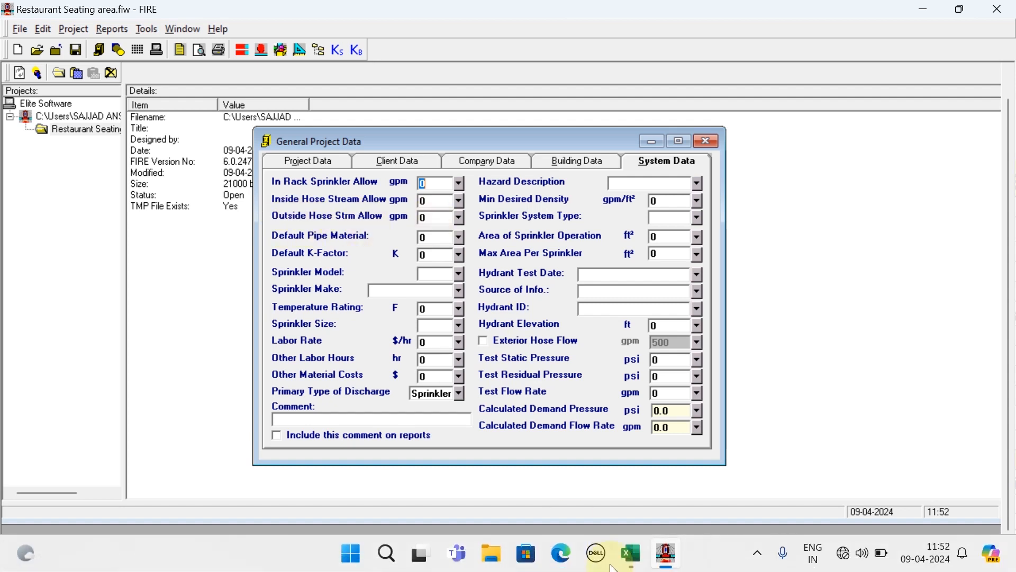
Consult the hose stream demand table in the Excel workbook's Tables sheet and set the outside hose stream allowance to 100 gpm in FIRE.
click(631, 553)
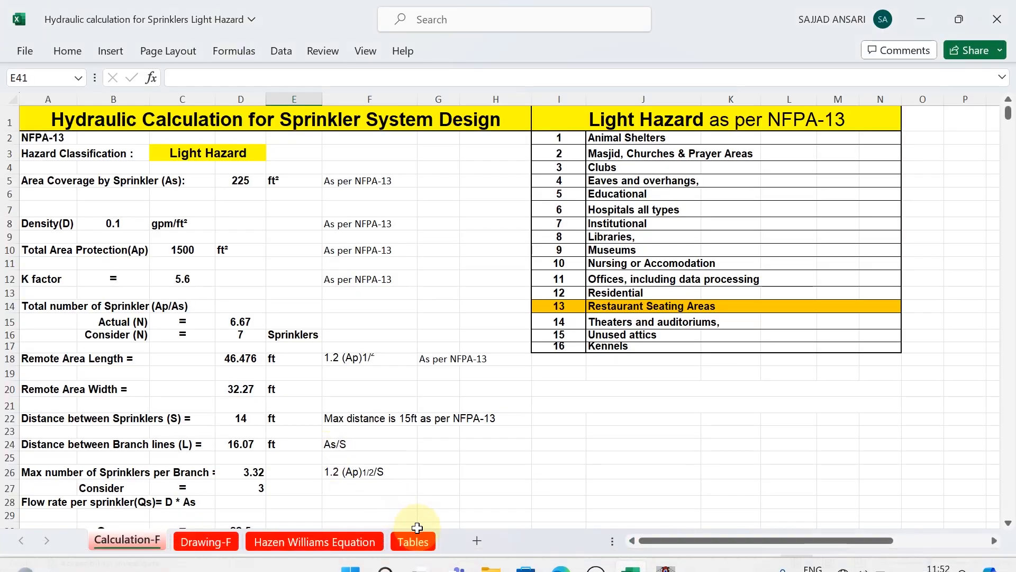
click(414, 539)
scroll(340, 303, up, 7)
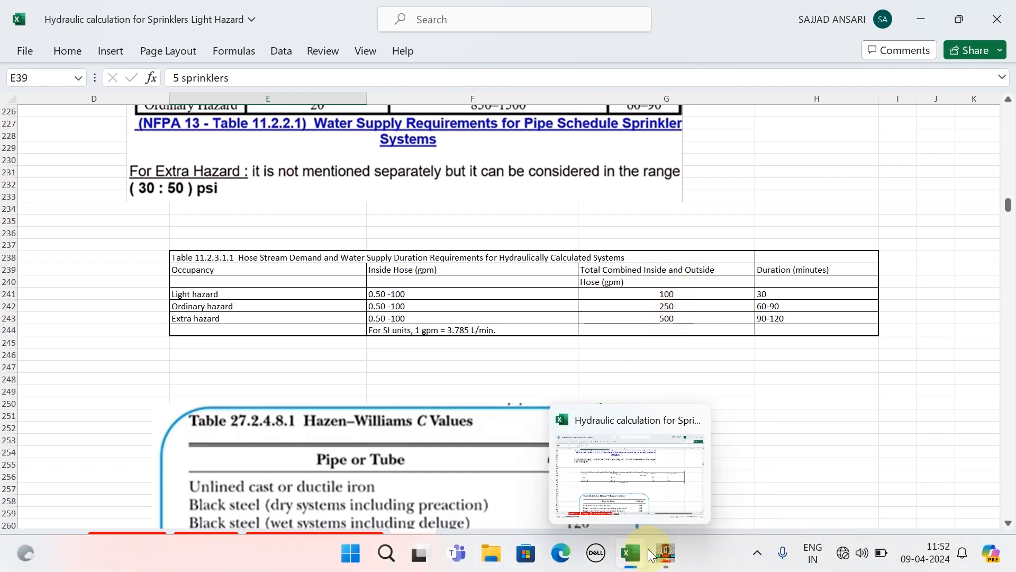
click(665, 553)
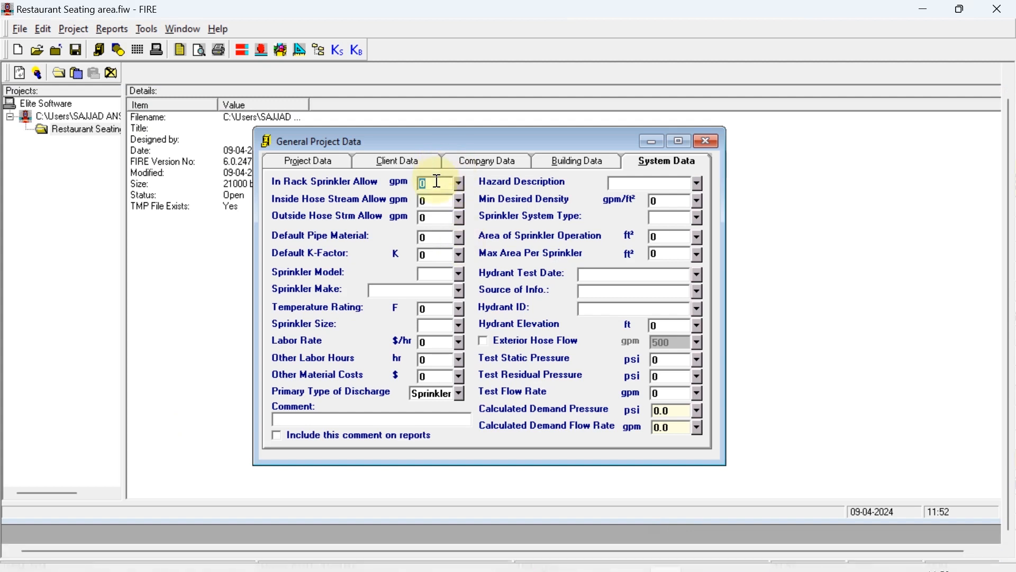
click(435, 216)
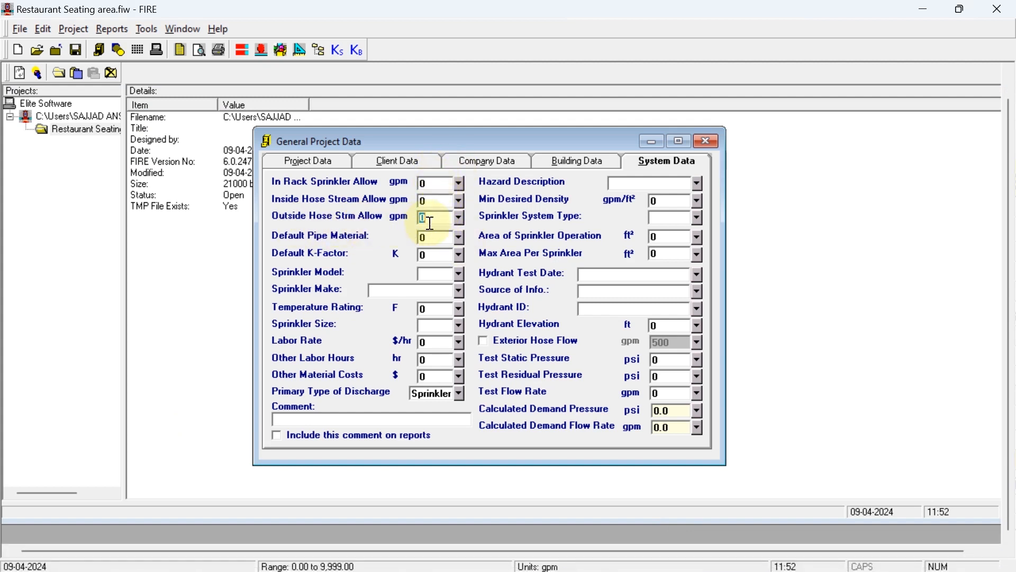
text(100)
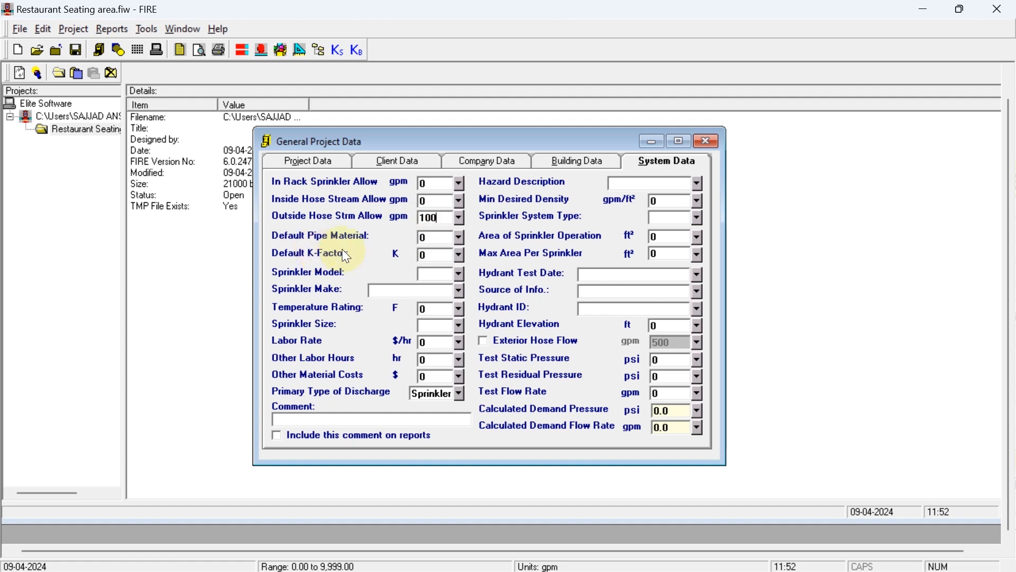
Set the default pipe material to reference number 4, SCHED 40 WET STEEL.
click(460, 237)
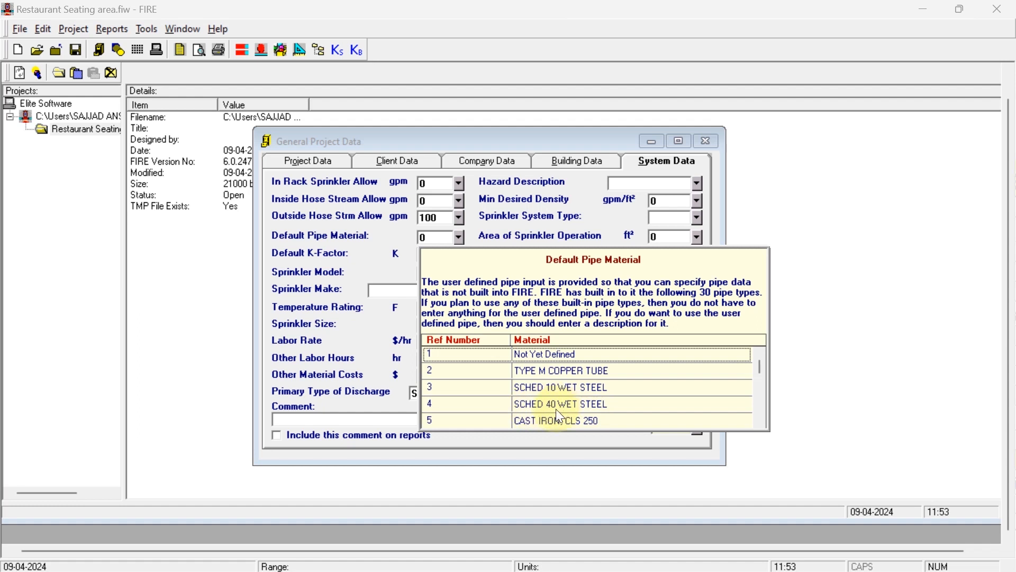
scroll(497, 386, down, 2)
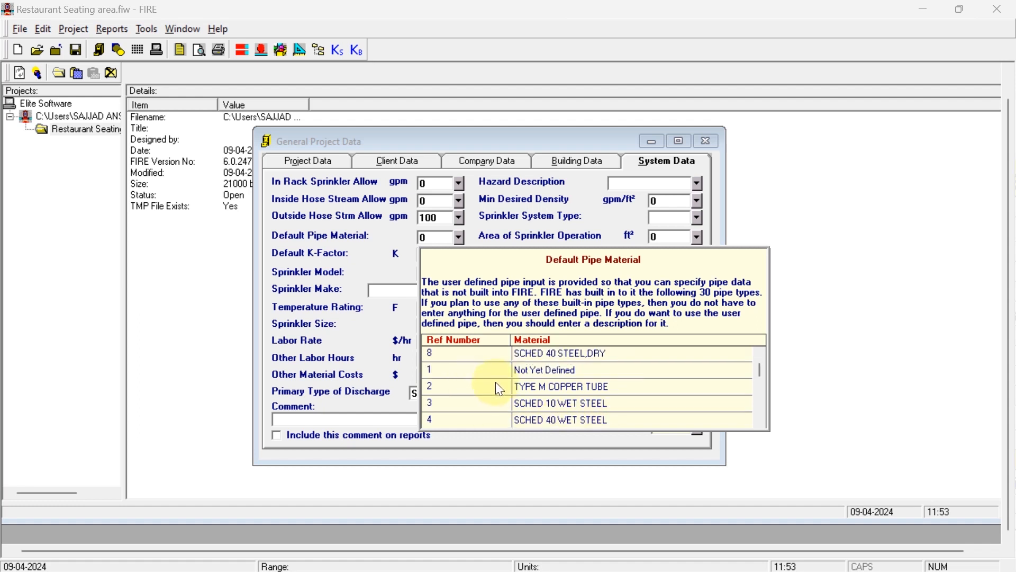
scroll(505, 391, up, 2)
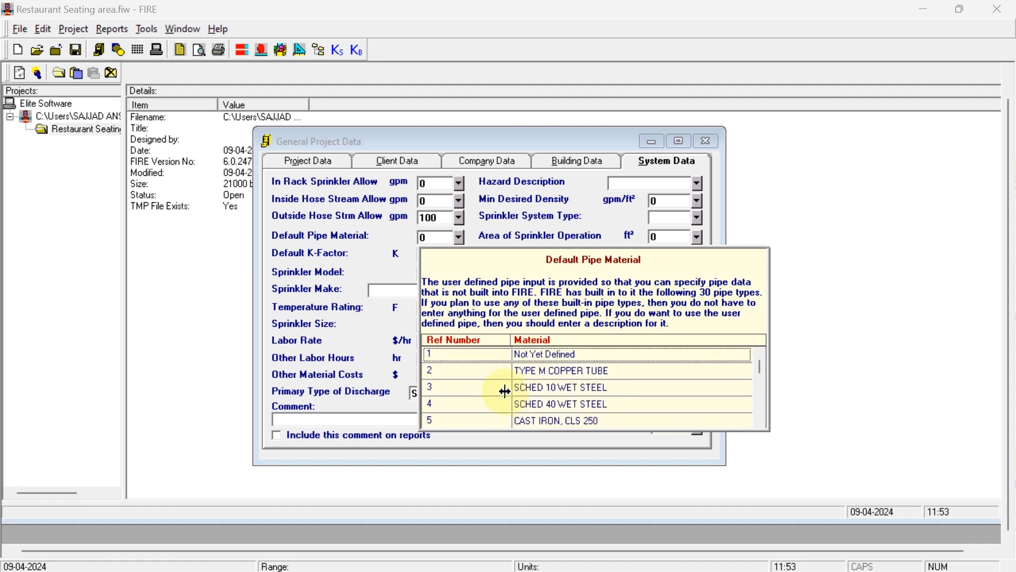
double_click(480, 405)
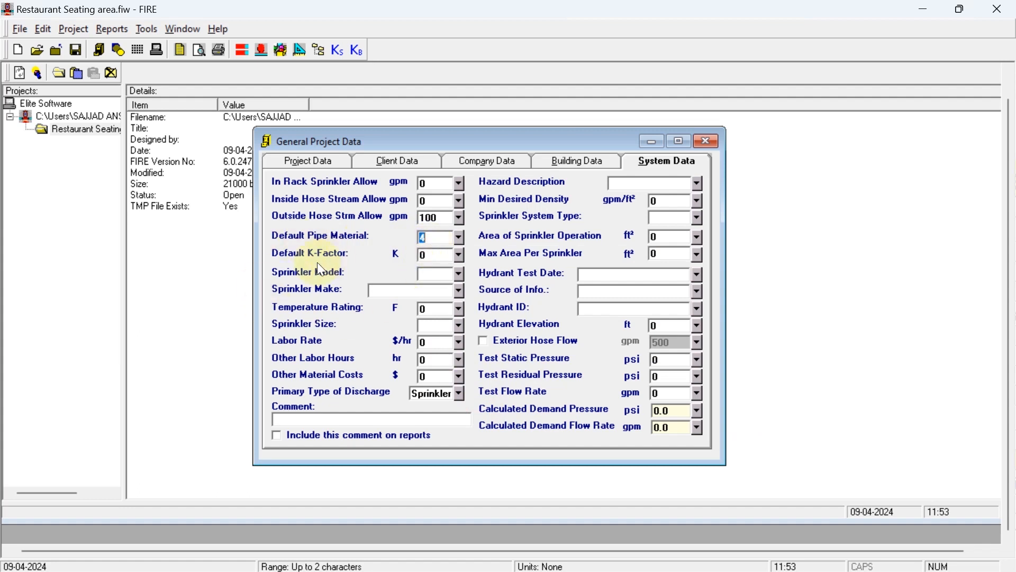
click(459, 256)
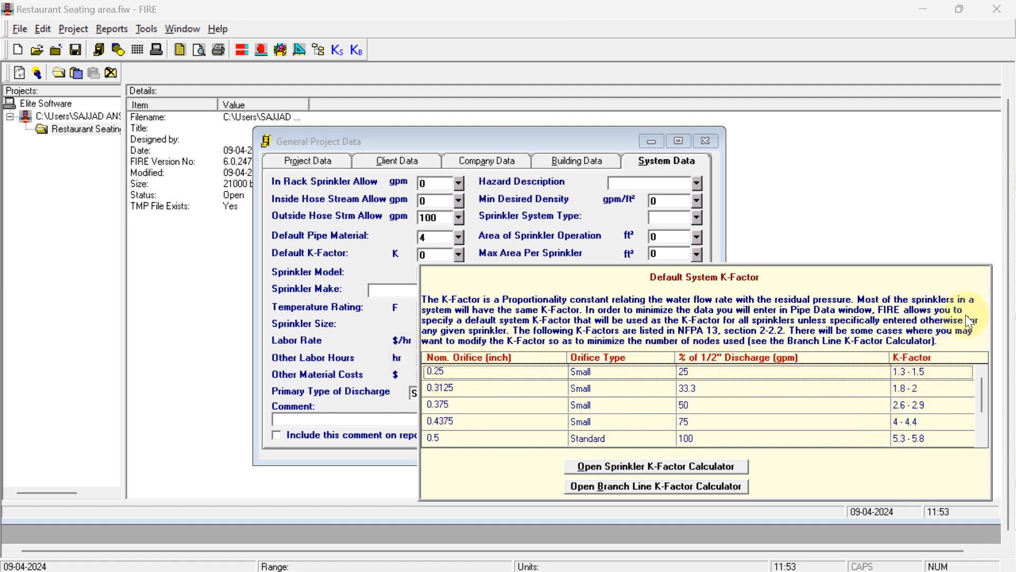
click(328, 479)
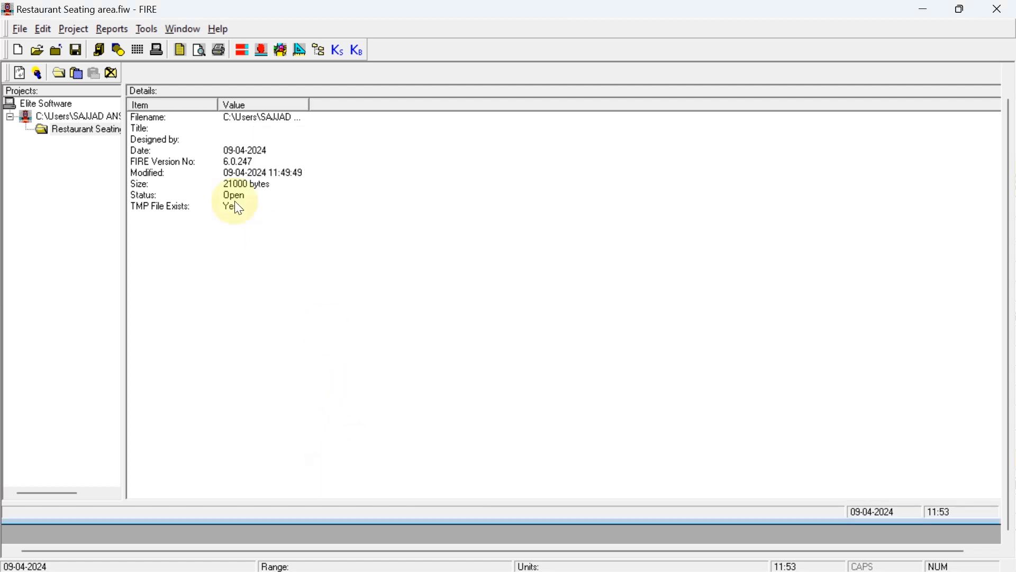
click(79, 33)
click(87, 46)
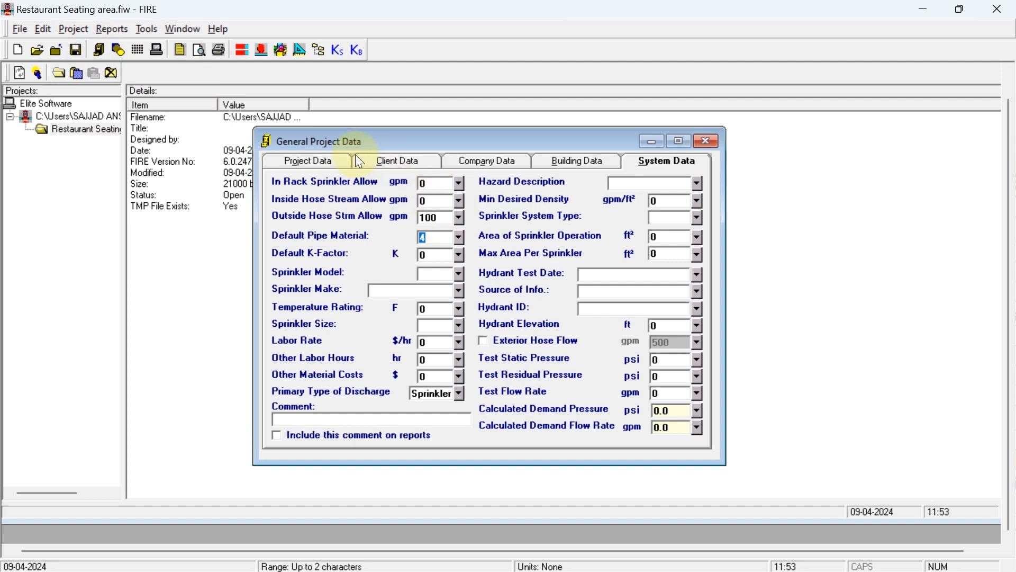
Set the default K-factor to 5.6, the sprinkler model to "QR" and the sprinkler make to "TYCO".
click(429, 259)
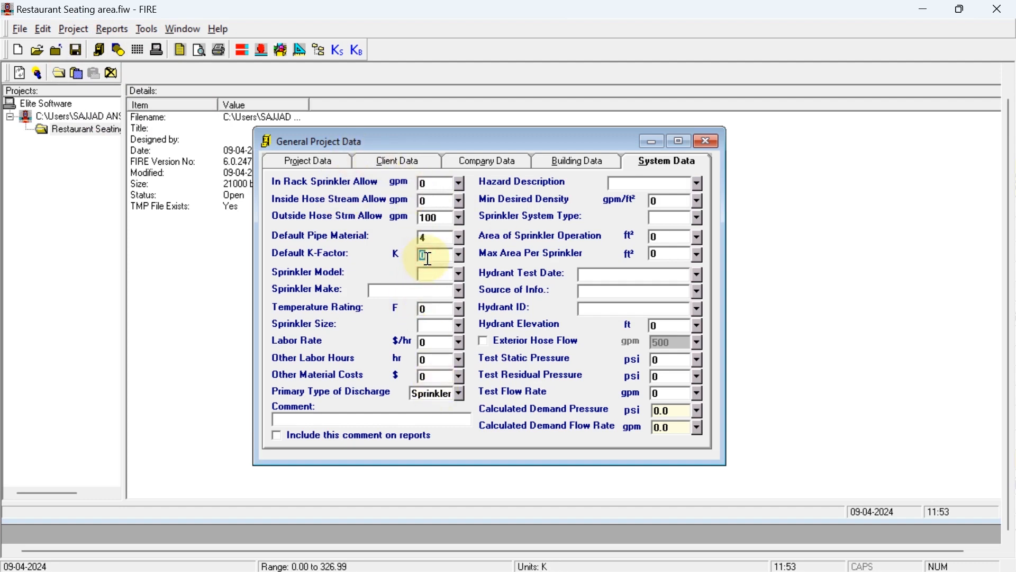
text(5.6)
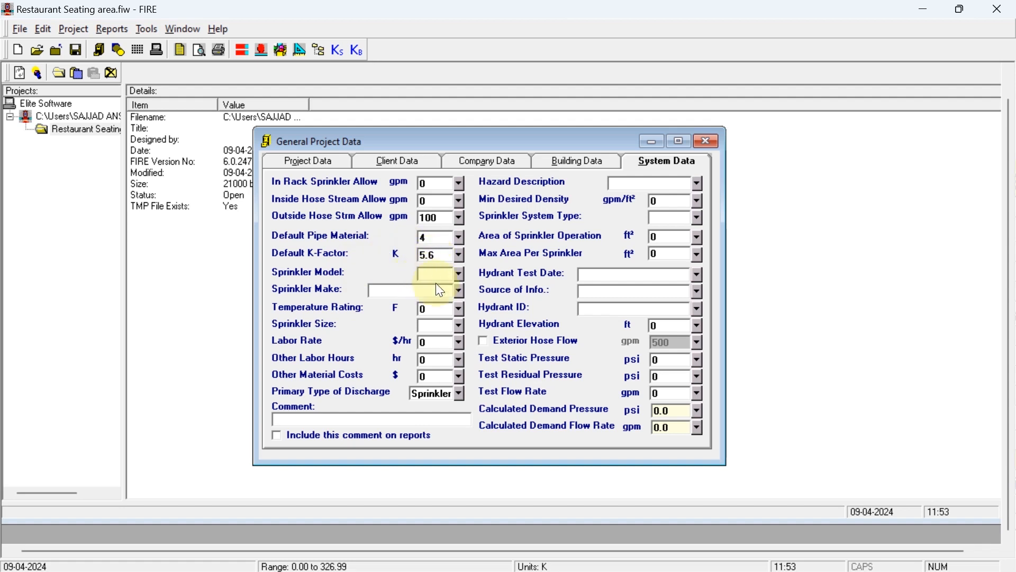
right_click(459, 274)
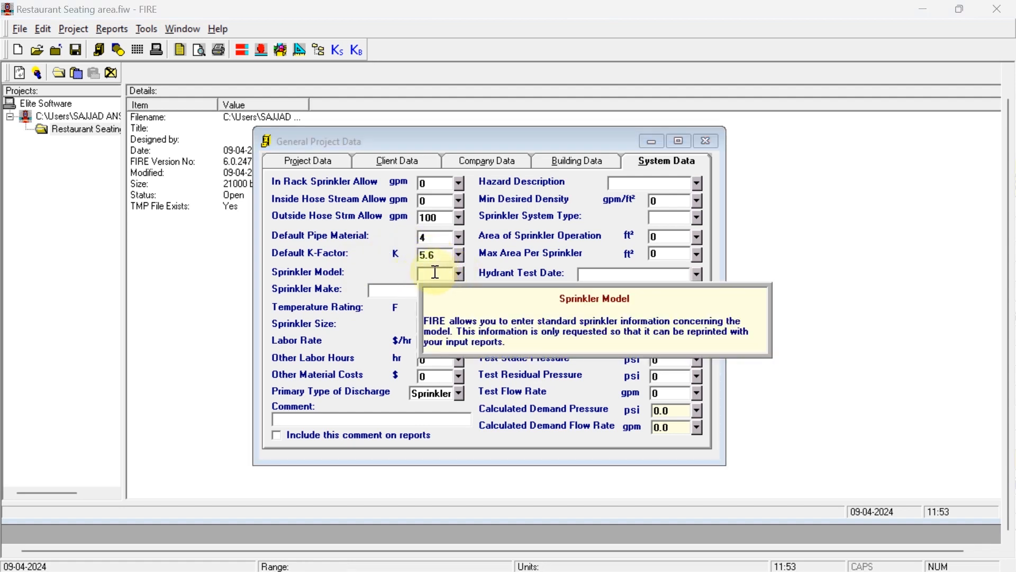
click(436, 272)
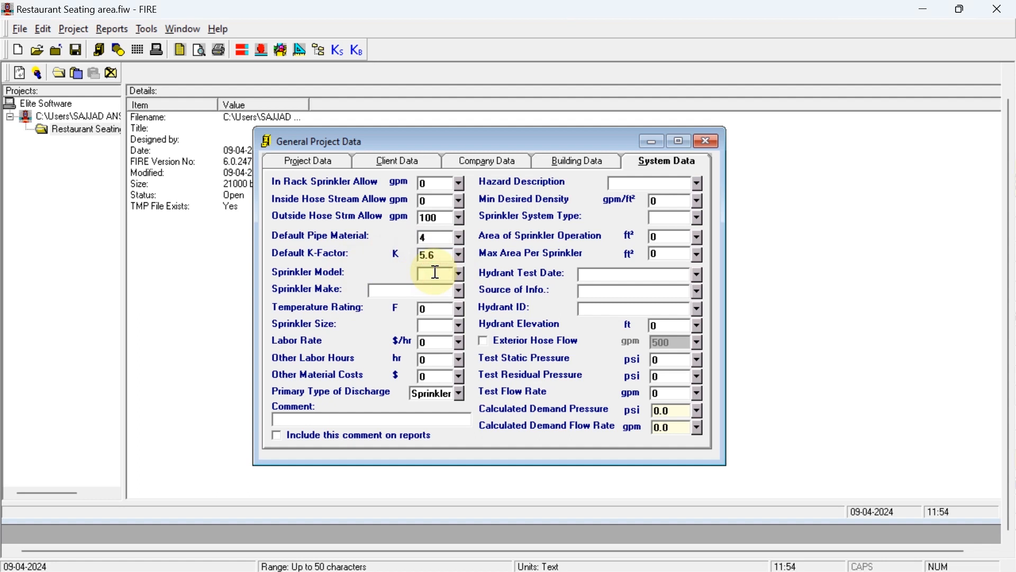
text(QR)
click(377, 293)
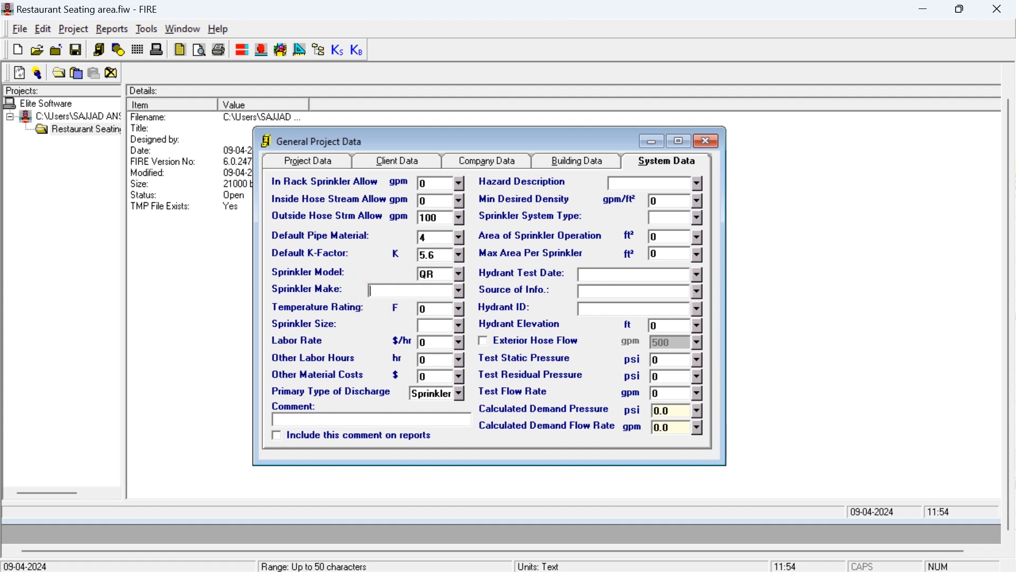
text(TYCO)
Set the sprinkler temperature rating to 155 F and the size to 0.5", keeping Sprinkler as the primary discharge type.
click(435, 312)
text(155)
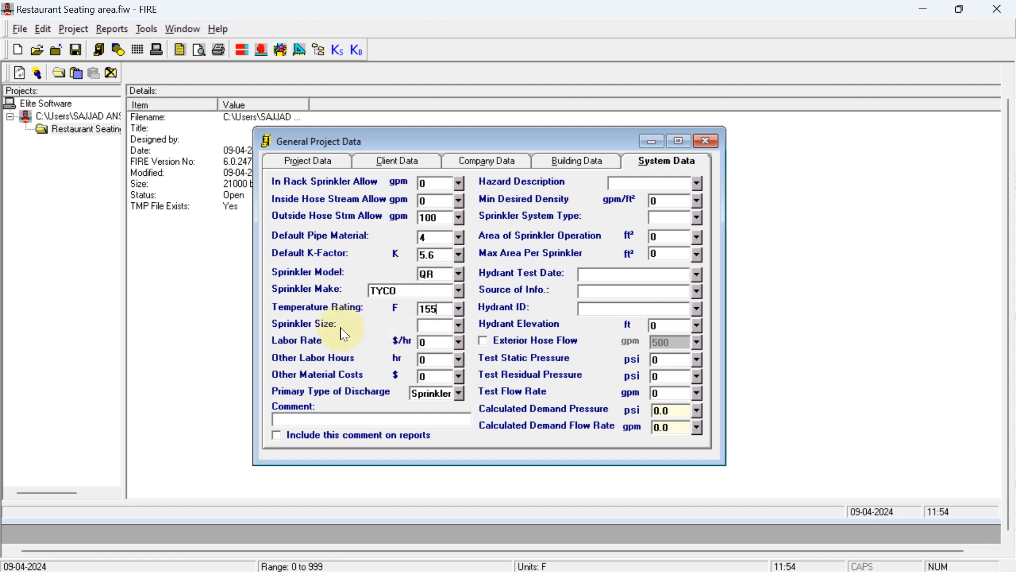
click(437, 324)
text(0)
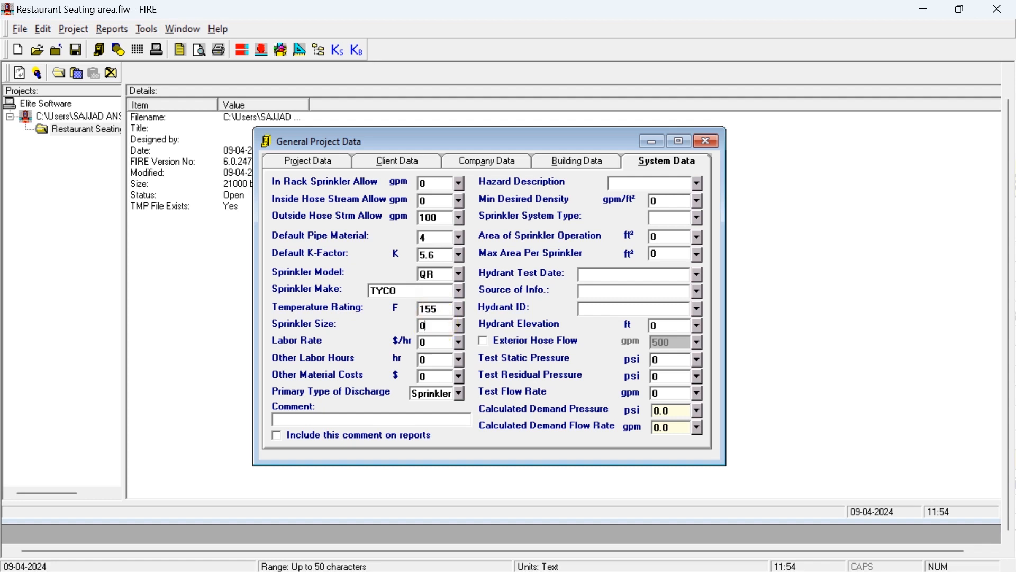
text(.5")
click(457, 392)
click(441, 307)
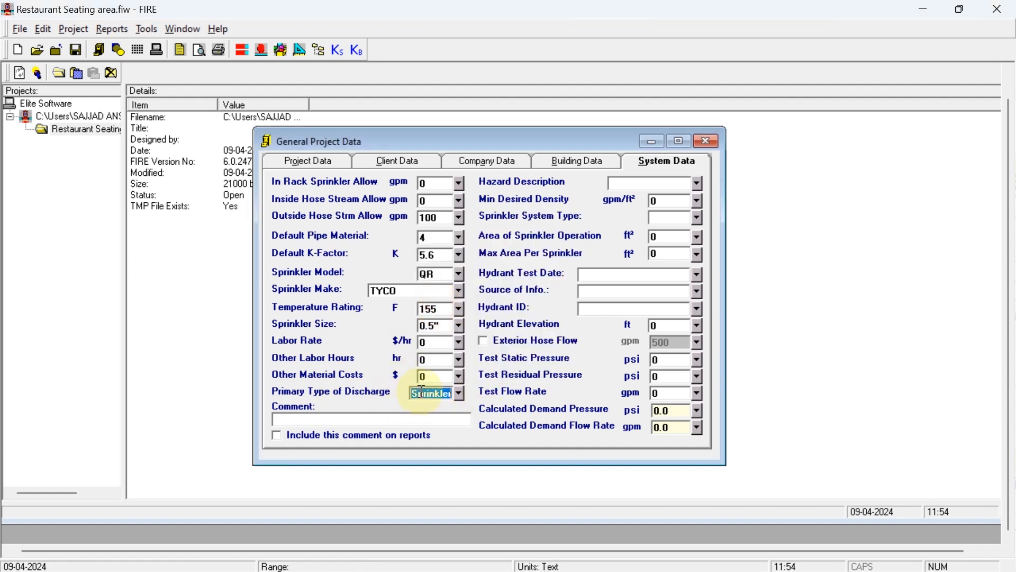
Set the hazard description to Light Hazard, the minimum desired density to 0.1 gpm/ft² and the sprinkler system type to Wet.
click(696, 187)
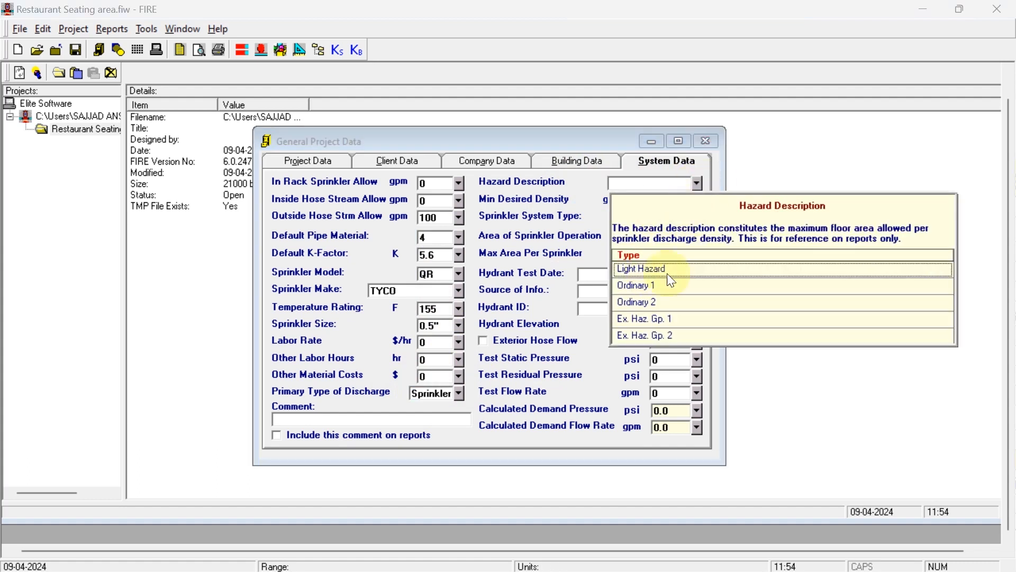
click(648, 268)
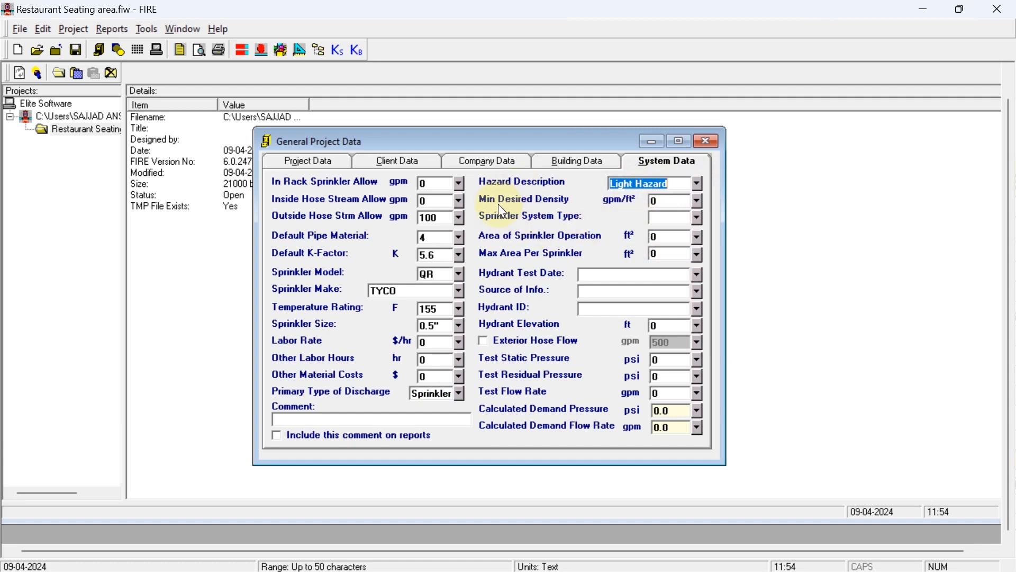
click(699, 202)
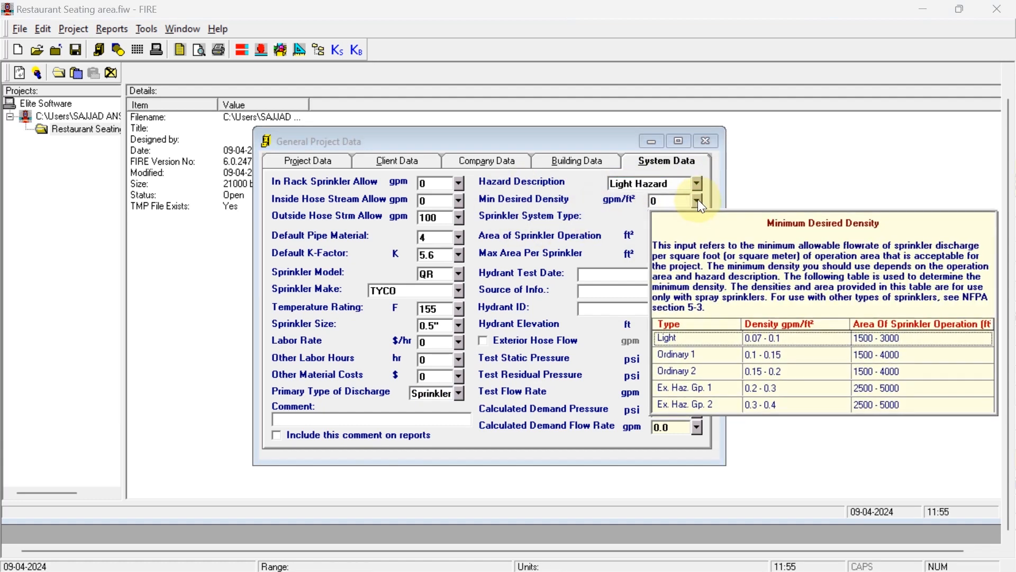
click(673, 342)
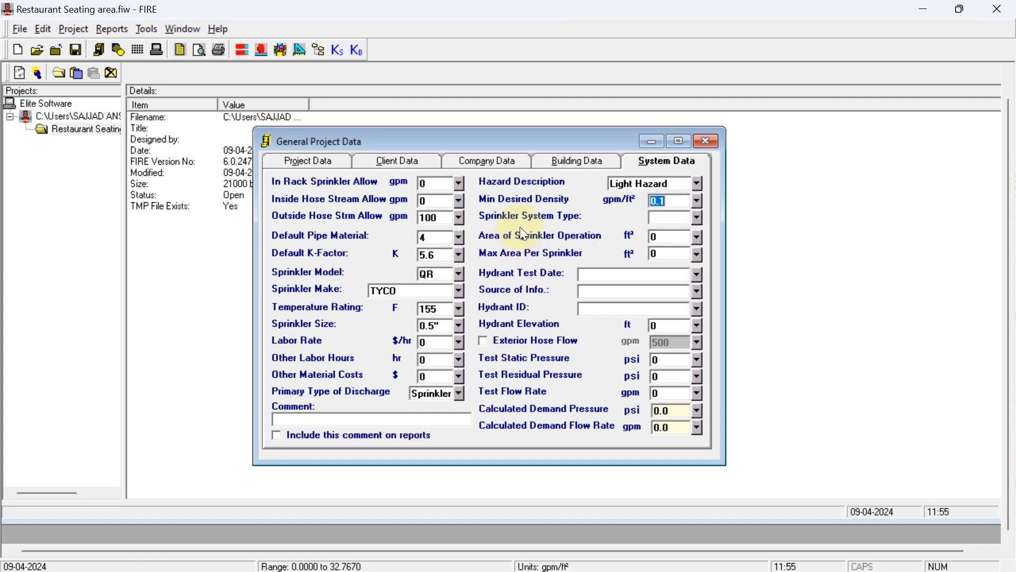
click(695, 217)
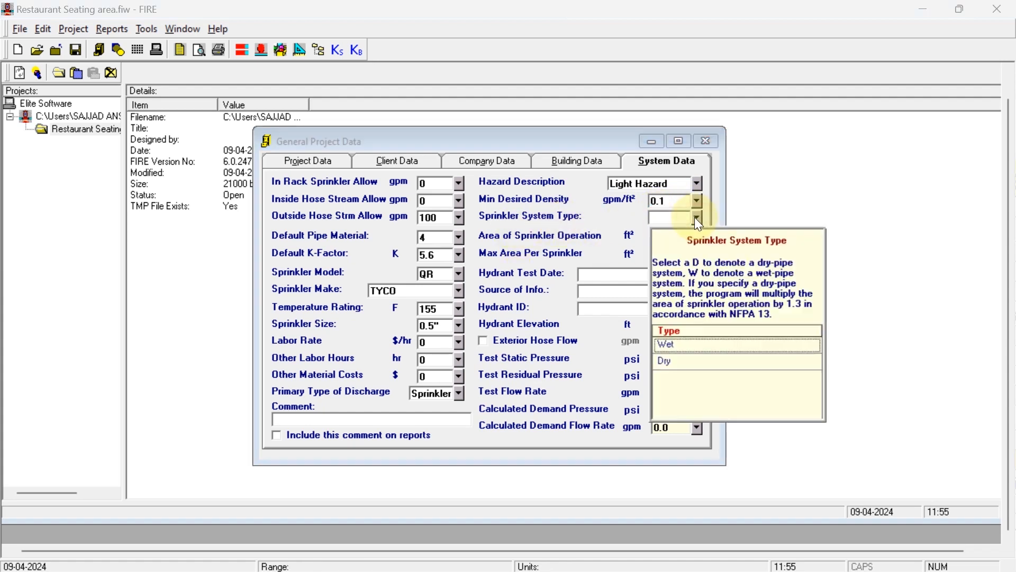
click(667, 346)
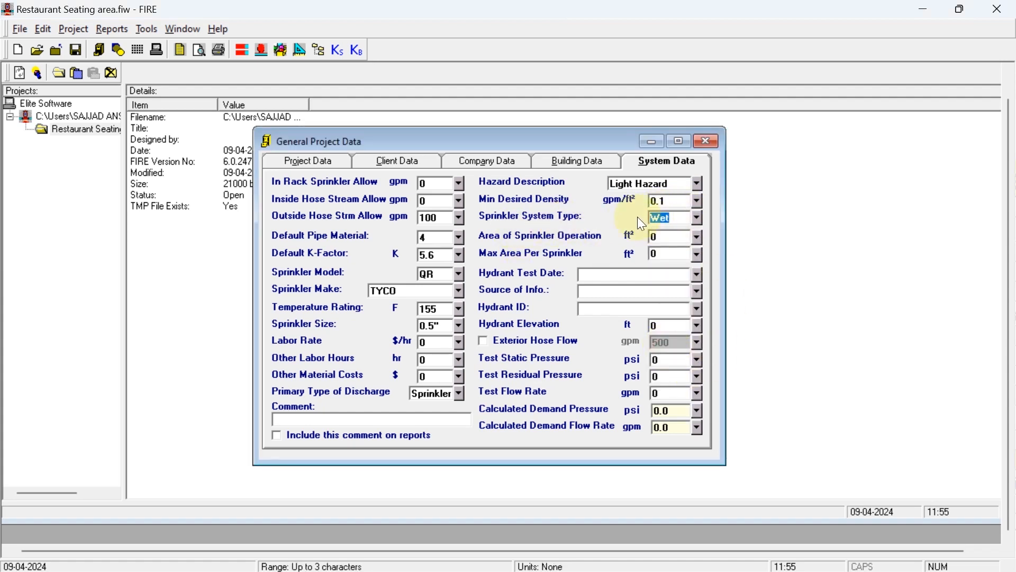
Using the spreadsheet's hazard density table, set the area of sprinkler operation to 1500 ft² and the max area per sprinkler to 225 ft².
click(697, 238)
click(661, 238)
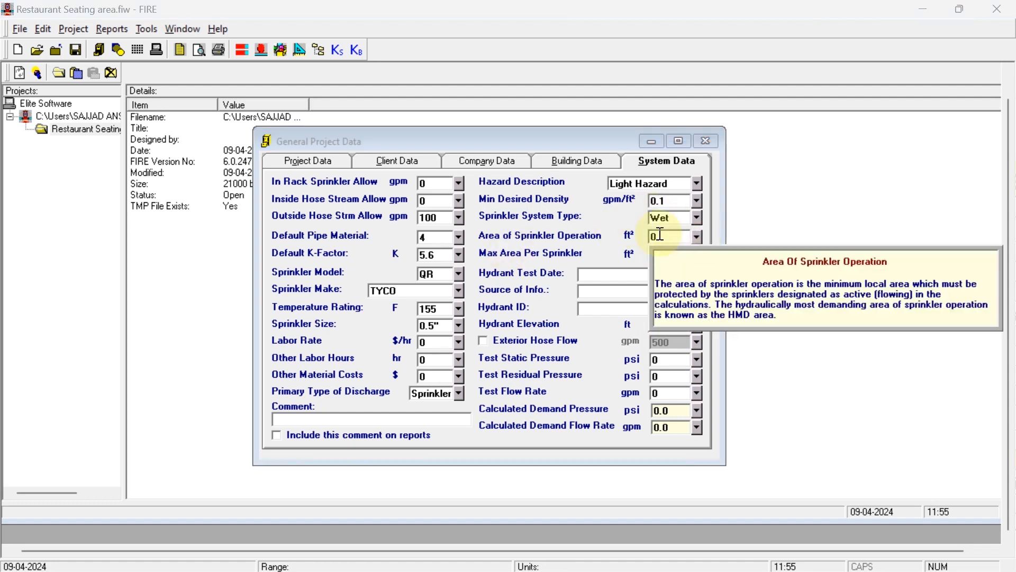
click(661, 238)
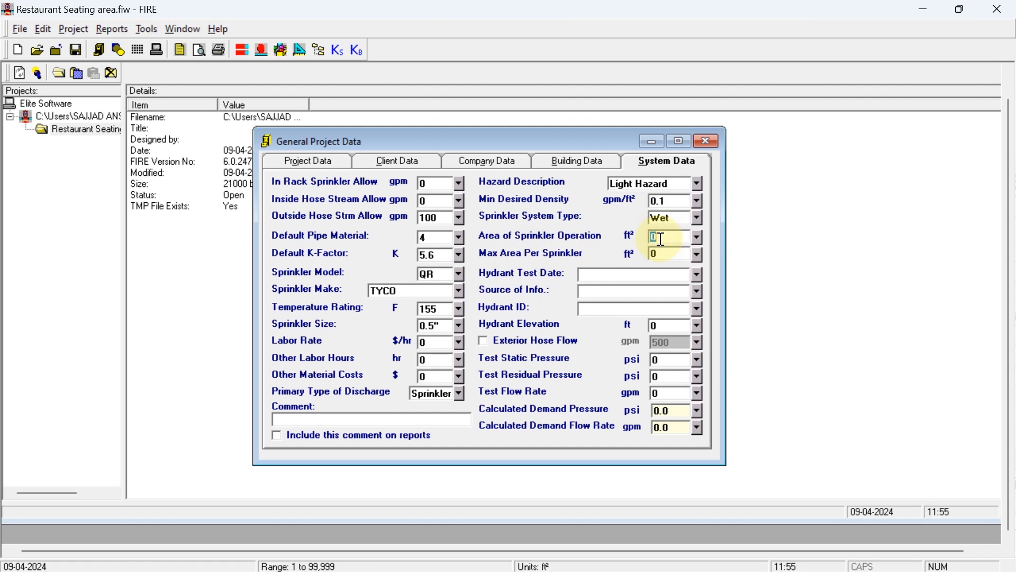
click(630, 553)
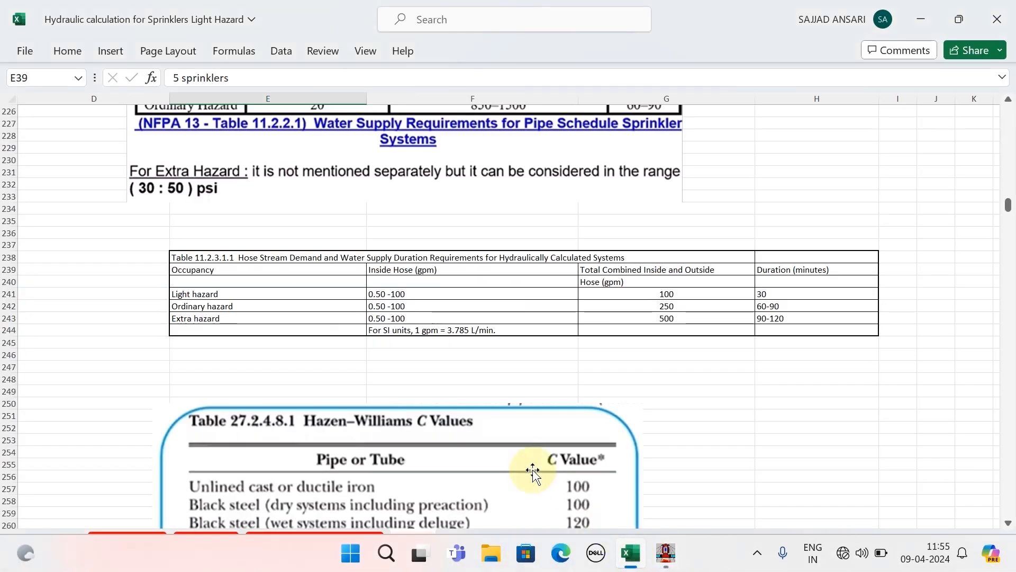
scroll(304, 357, up, 6)
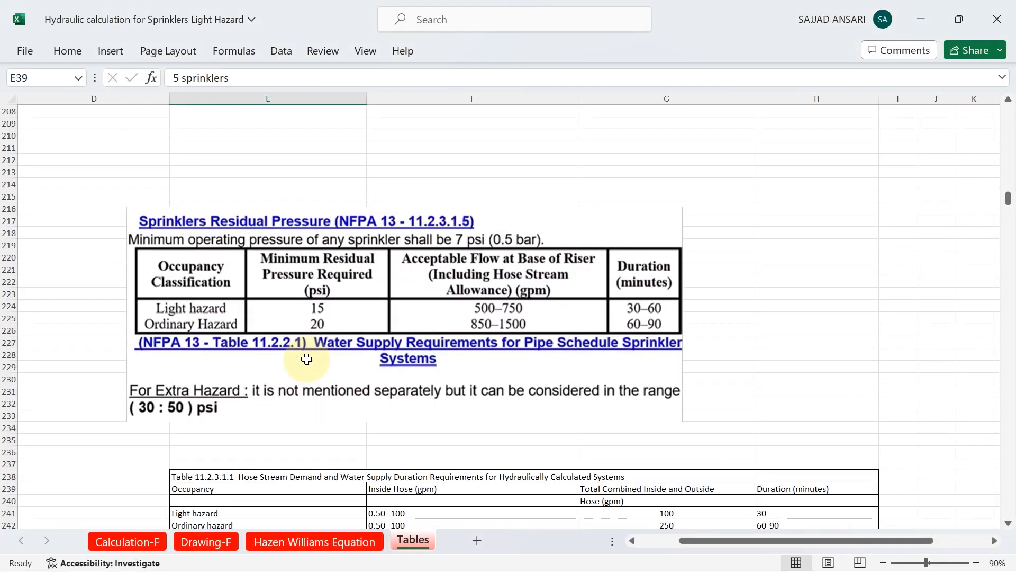
scroll(306, 359, up, 4)
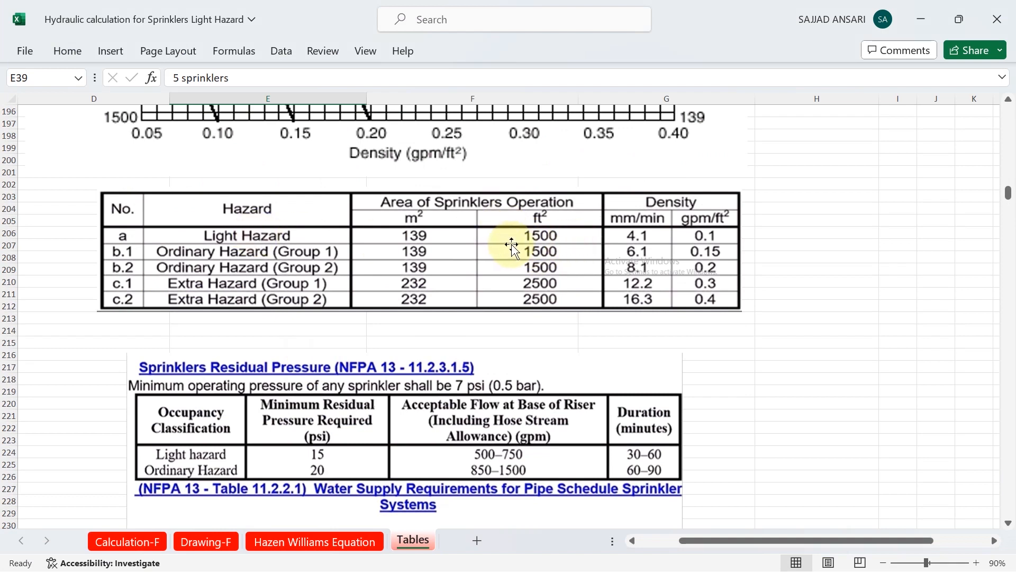
mouse_move(587, 569)
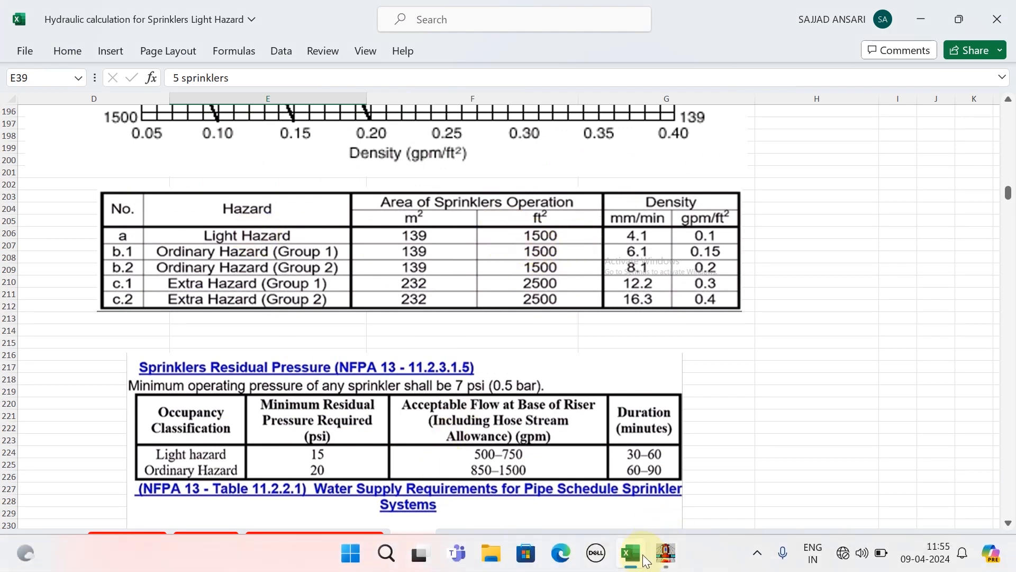
click(666, 553)
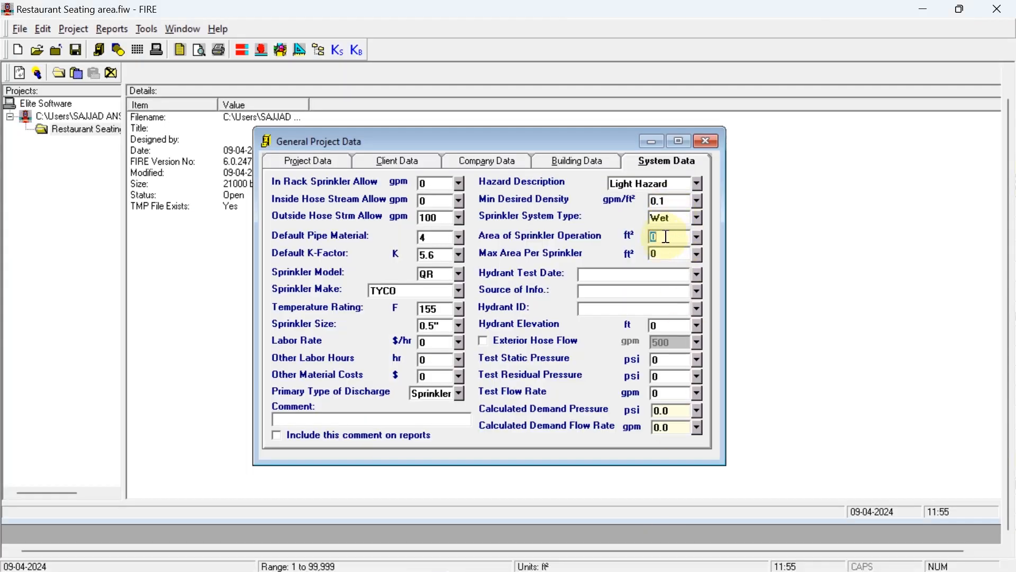
text(1500)
click(662, 253)
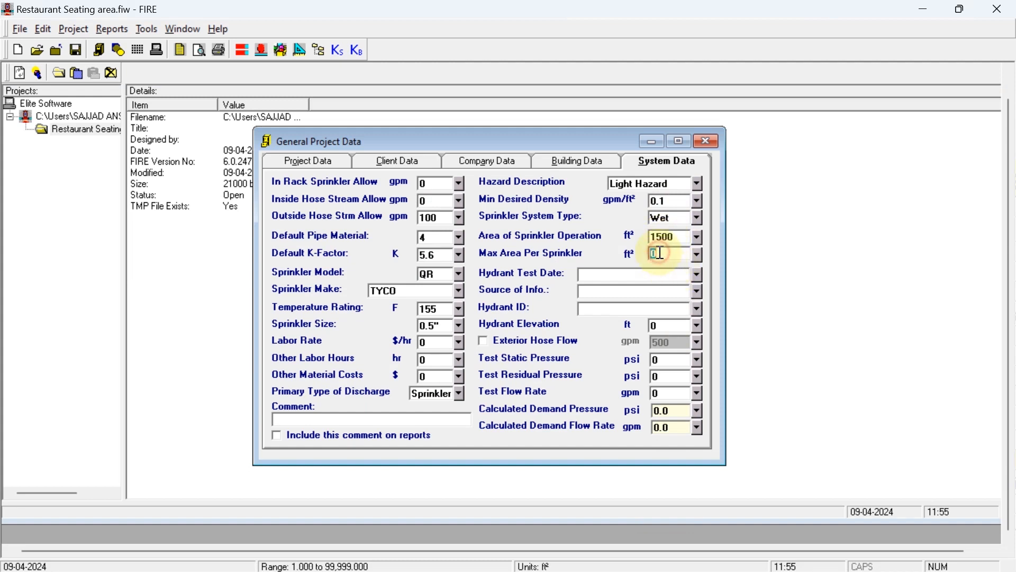
text(225)
Set the test static pressure to 90 psi, the test residual pressure to 60 psi and the test flow rate to 1000 gpm.
click(661, 361)
key(BackSpace)
text(90)
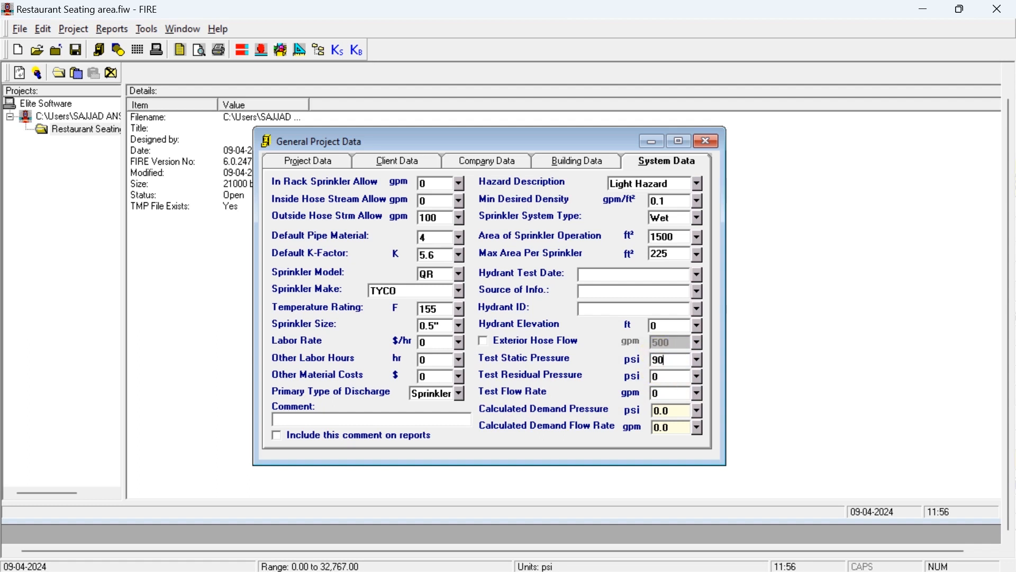
click(663, 376)
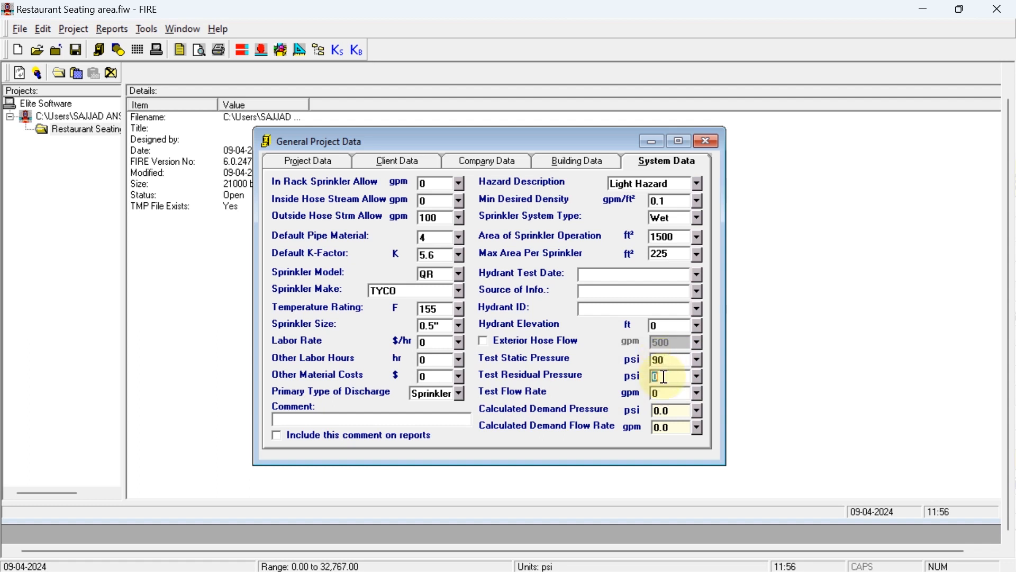
key(BackSpace)
text(60)
click(667, 395)
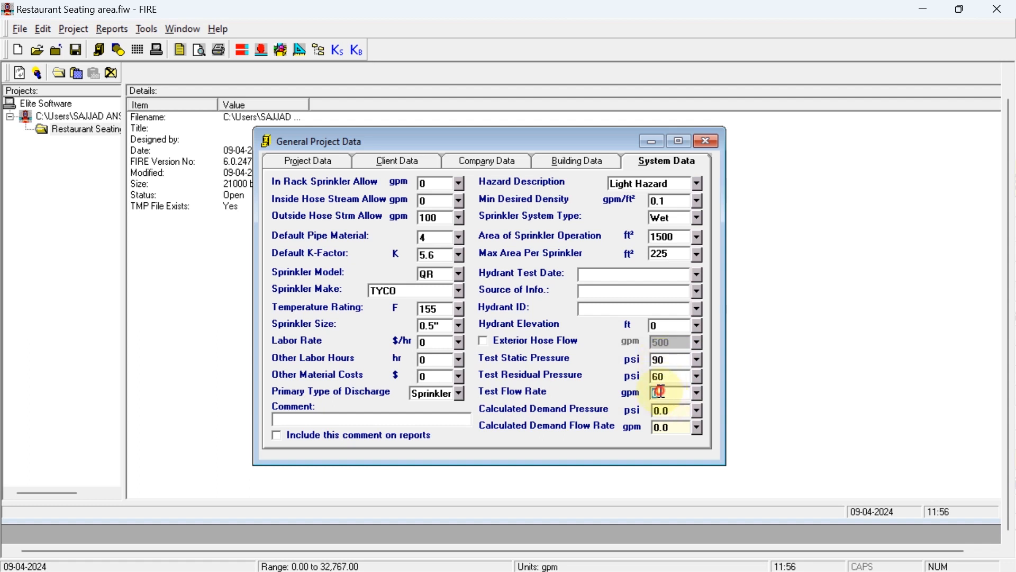
key(BackSpace)
text(1000)
click(696, 409)
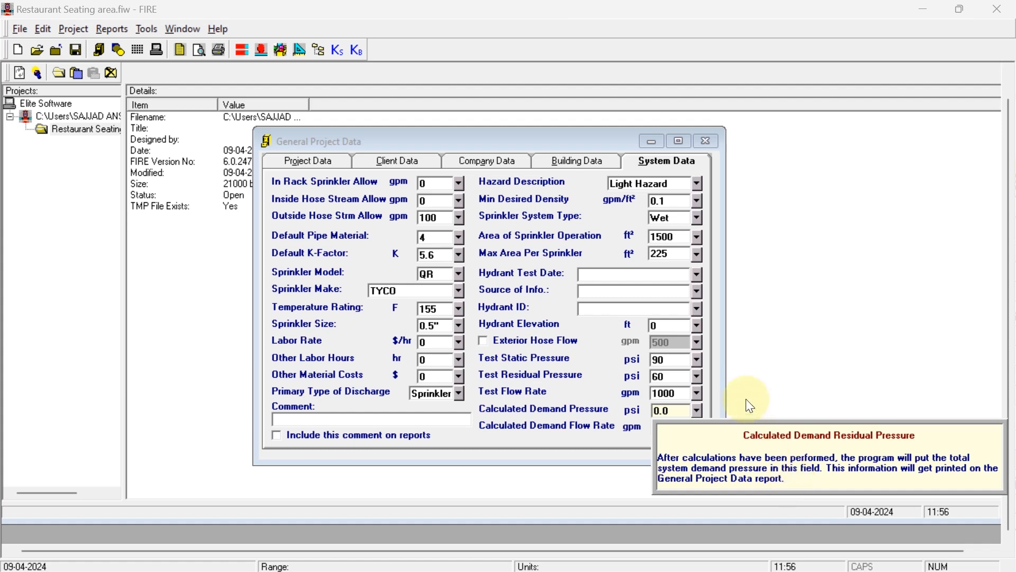
click(718, 398)
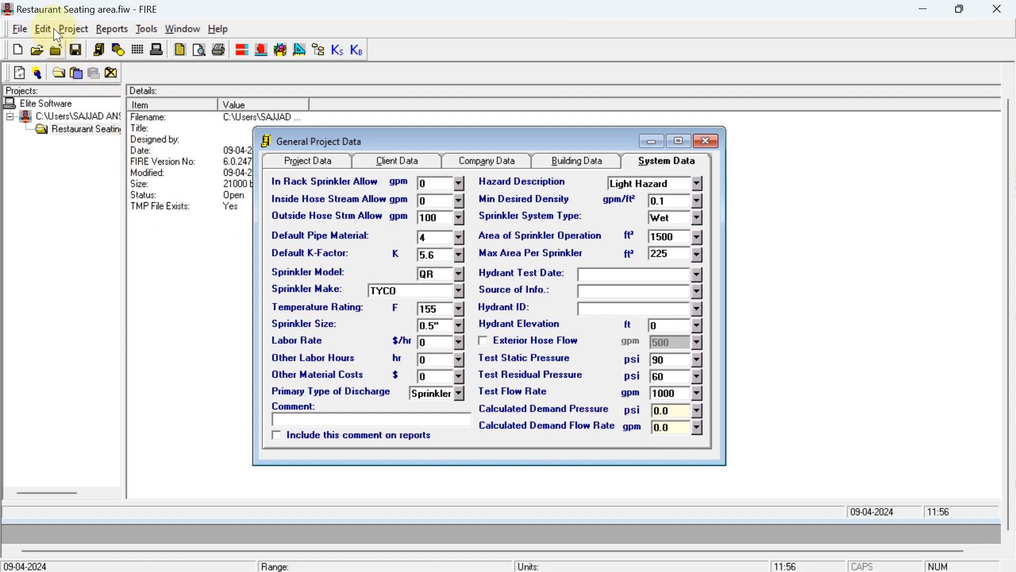
Save the project and open the Enter/Edit Pipe Data window.
click(76, 50)
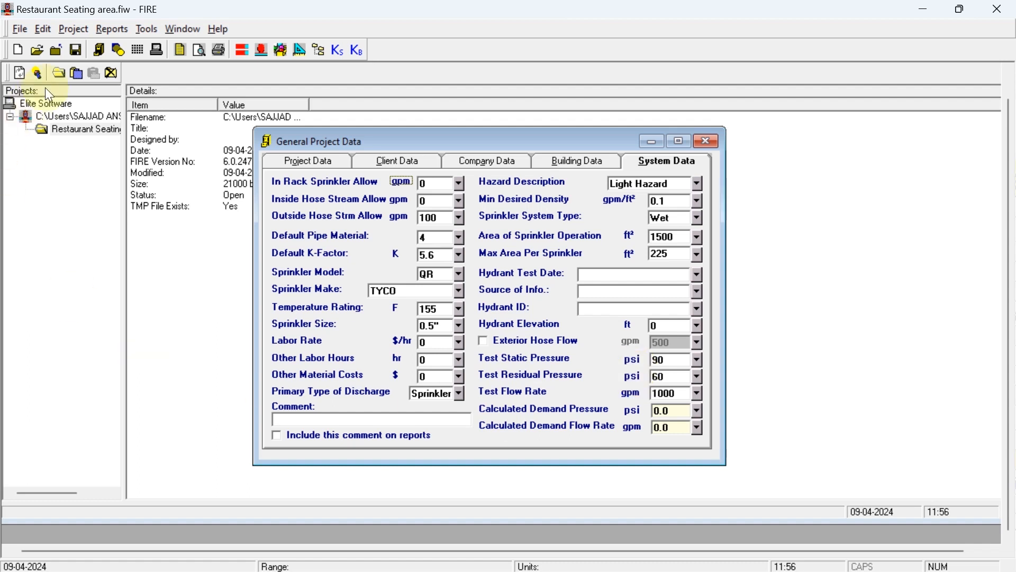
click(81, 29)
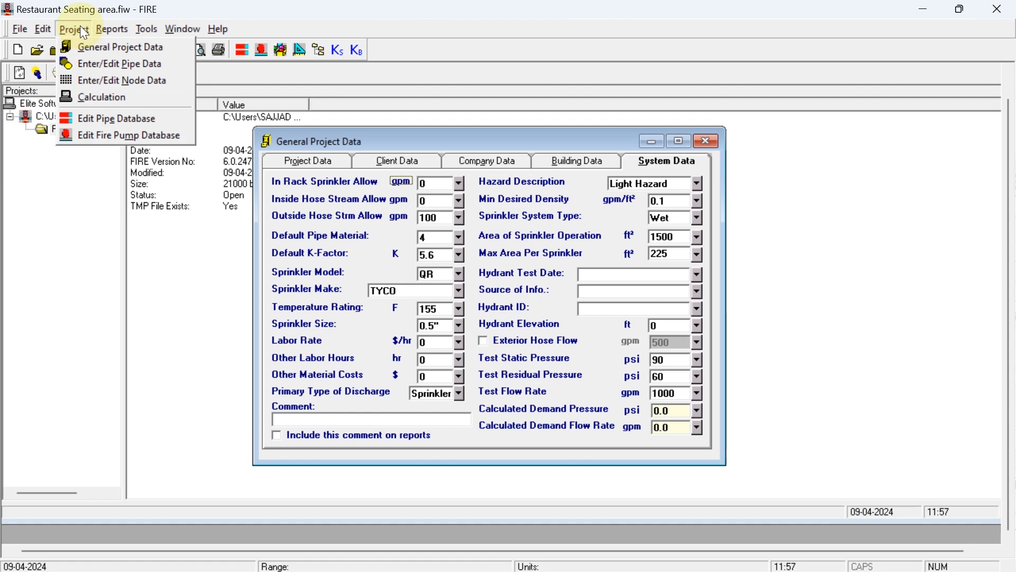
click(94, 64)
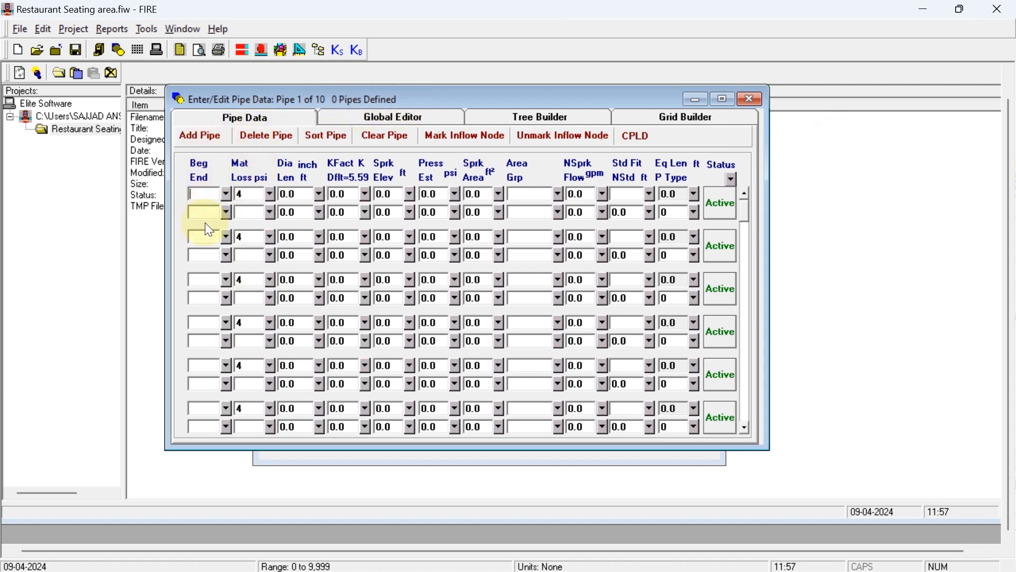
Switch to the Excel workbook and examine the node numbers, pipe diameters and lengths on the Drawing-F sheet.
mouse_move(590, 571)
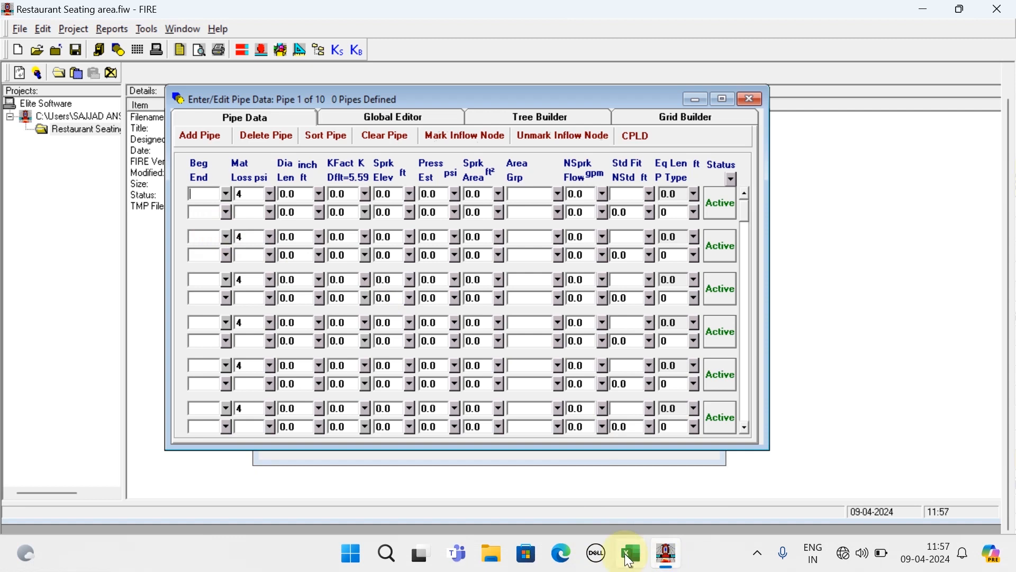
click(630, 555)
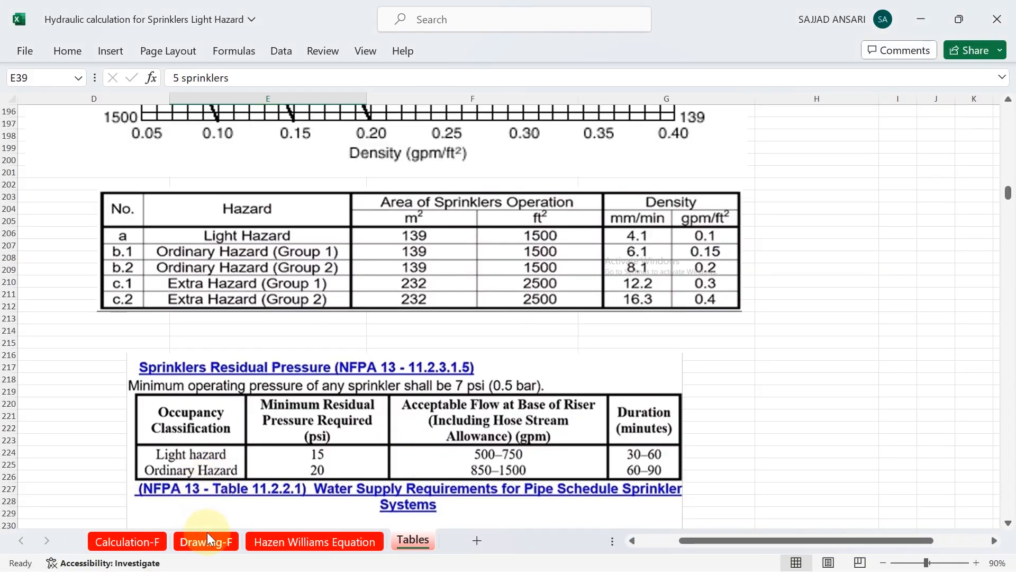
click(206, 540)
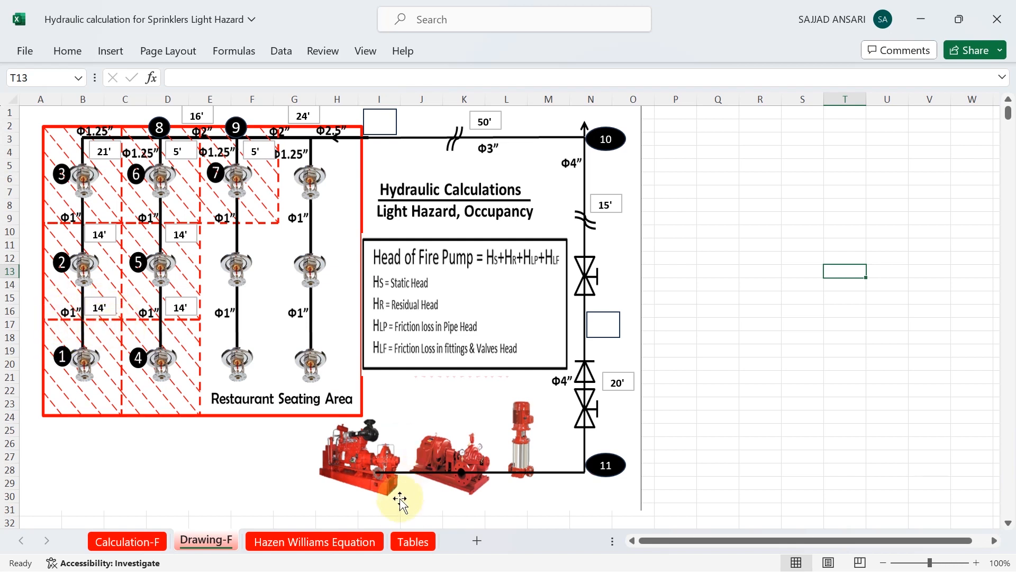
Examine the Light Hazard Pipe Schedules table on the Tables sheet, and return to the Drawing-F sheet.
click(411, 541)
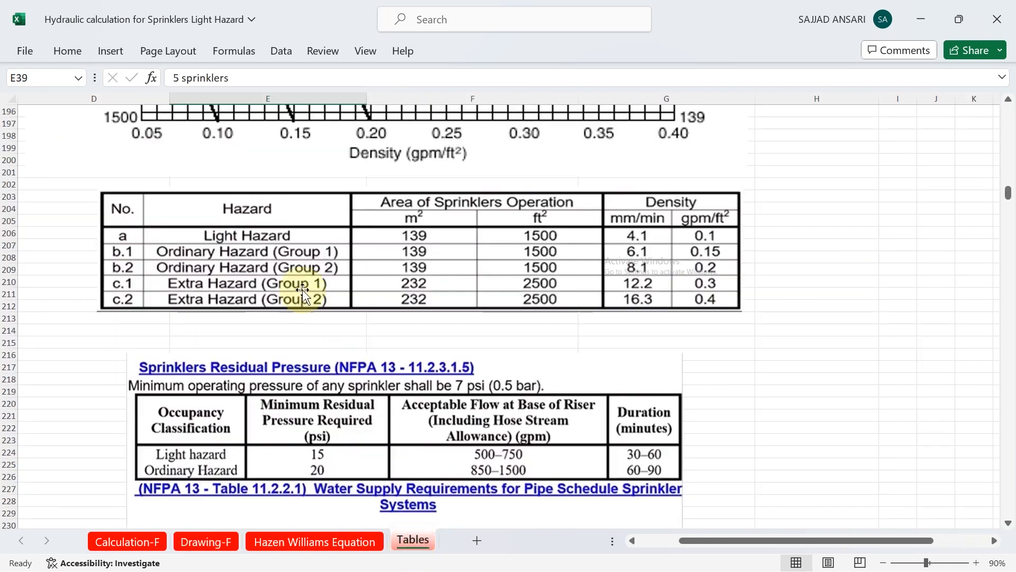
scroll(340, 296, up, 10)
scroll(269, 240, up, 20)
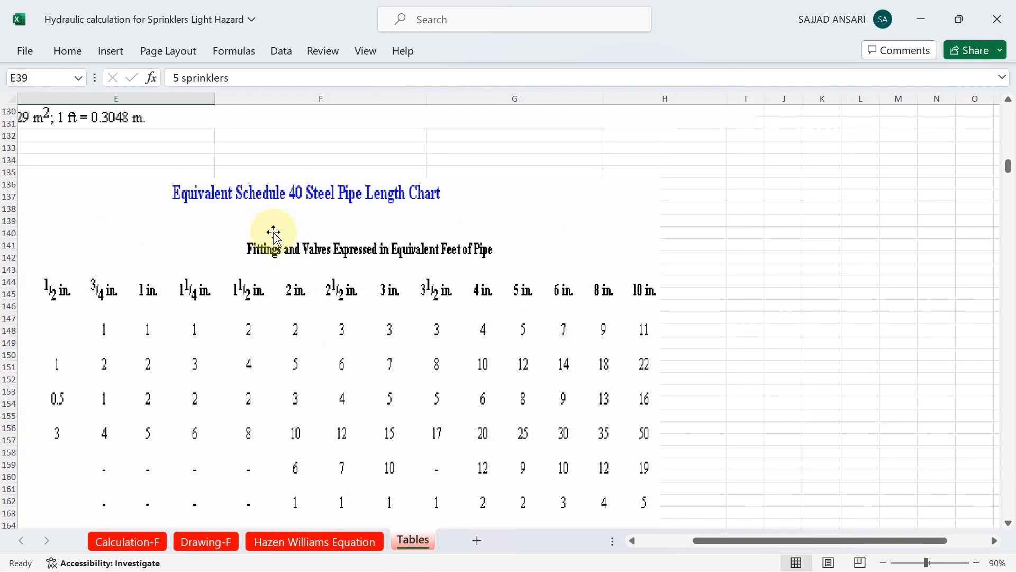
scroll(249, 272, up, 9)
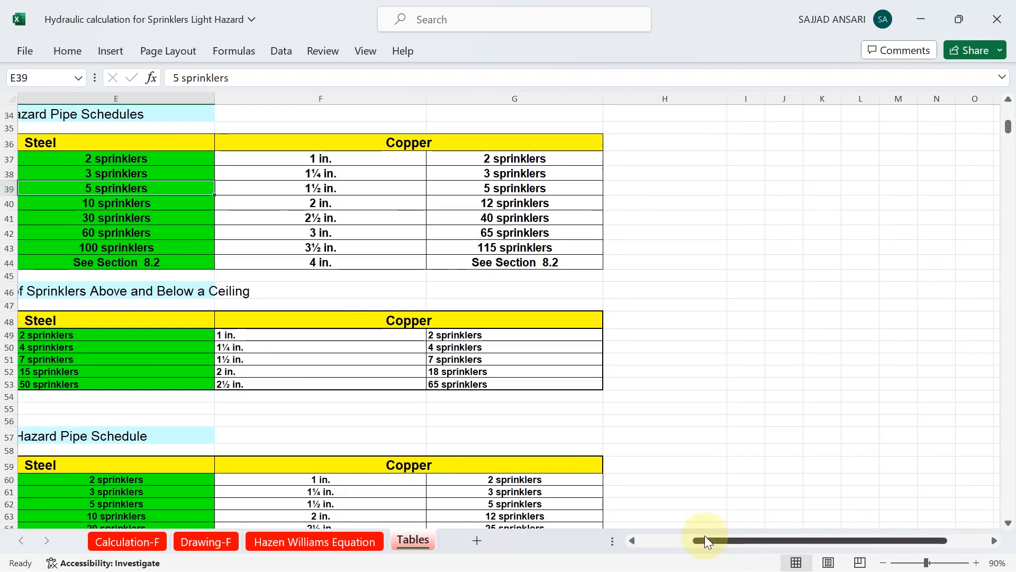
drag(706, 539, 608, 535)
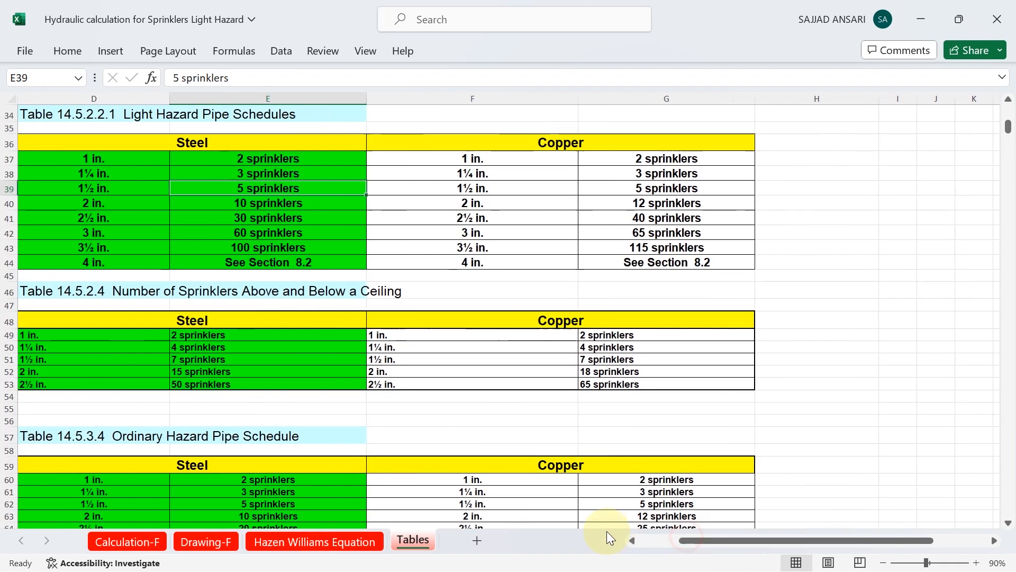
scroll(153, 305, up, 3)
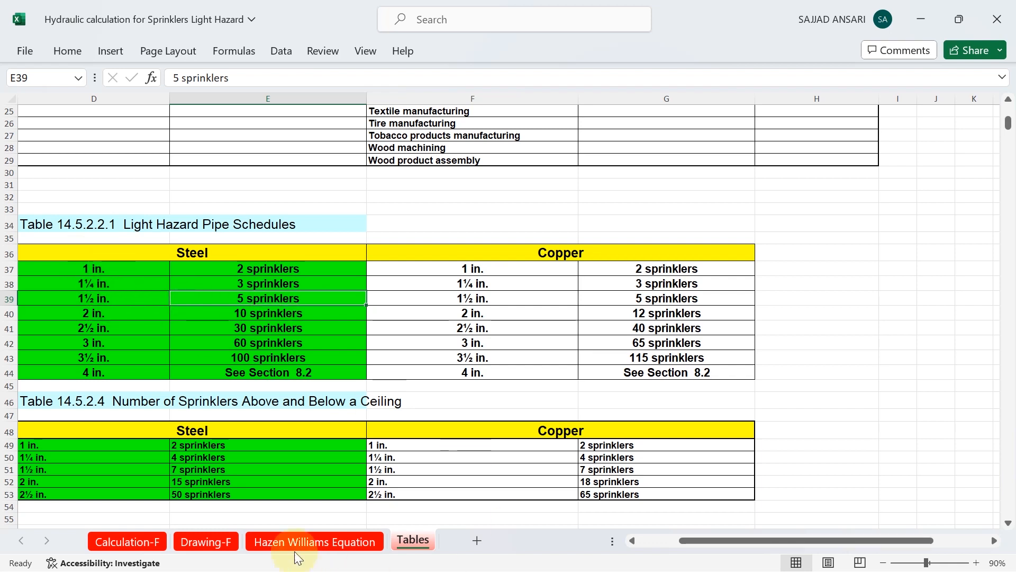
click(221, 542)
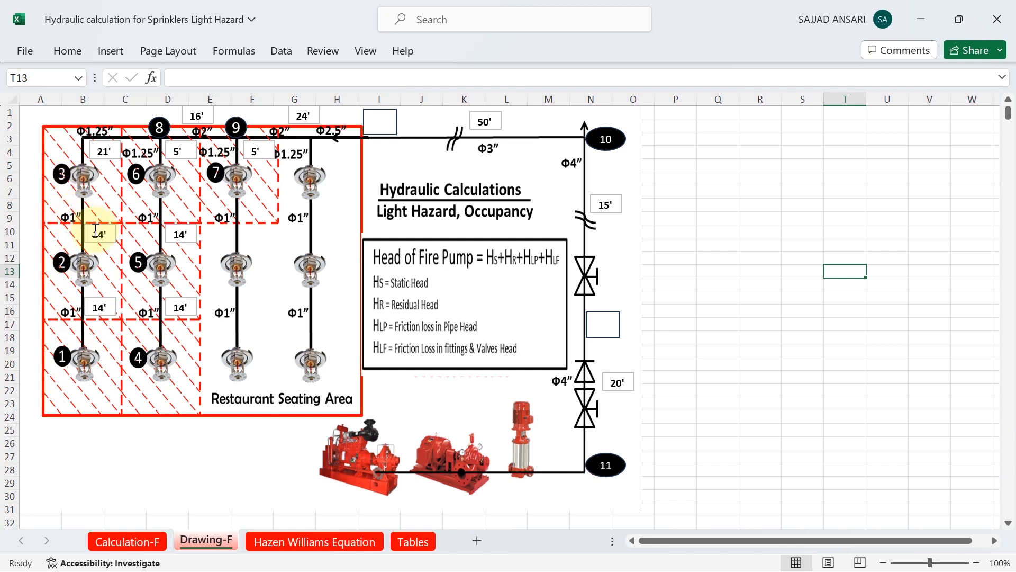
Switch back to FIRE and define the first pipe with beginning node 1 and ending node 2.
mouse_move(553, 569)
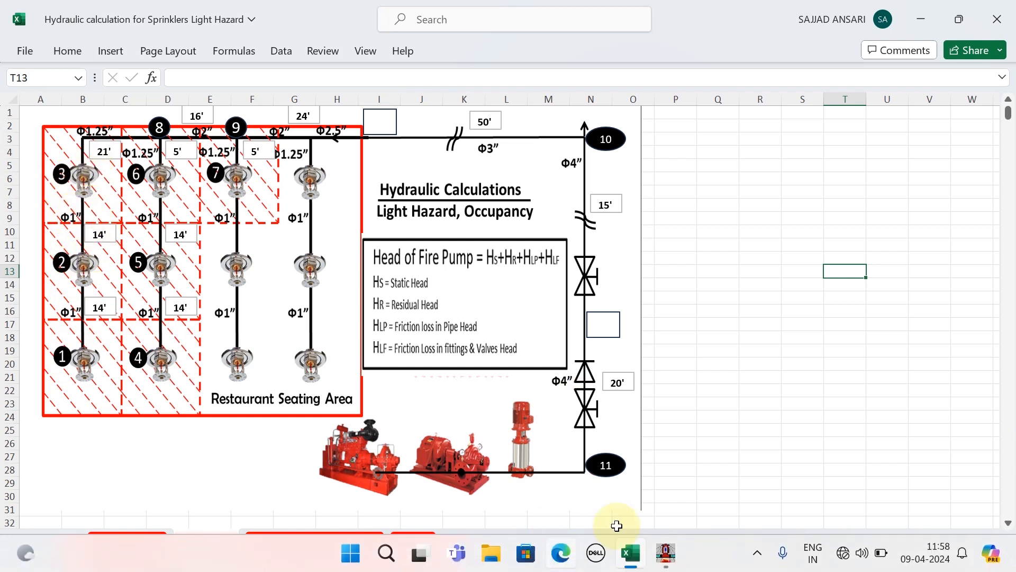
click(665, 553)
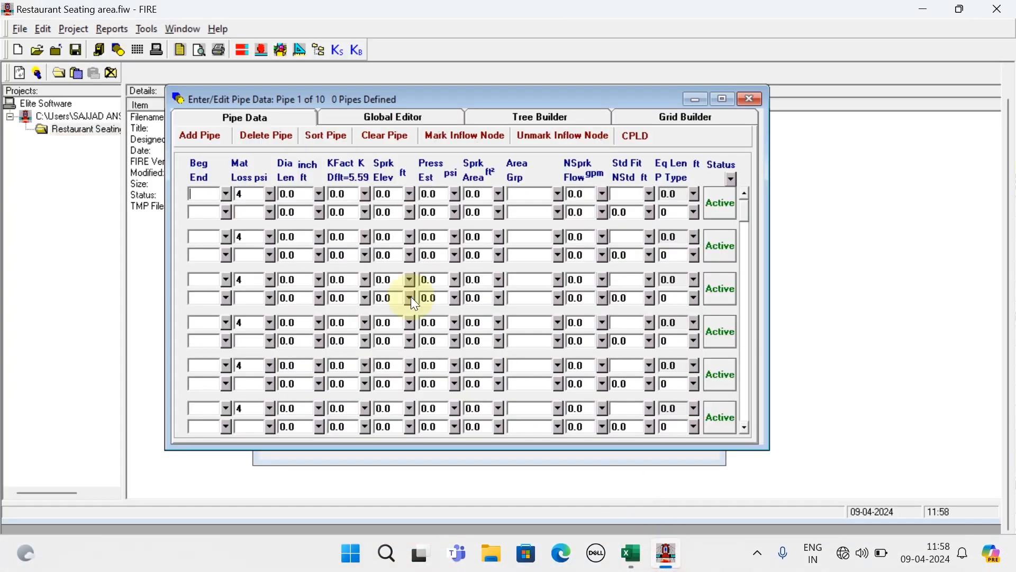
click(211, 196)
text(1)
click(201, 215)
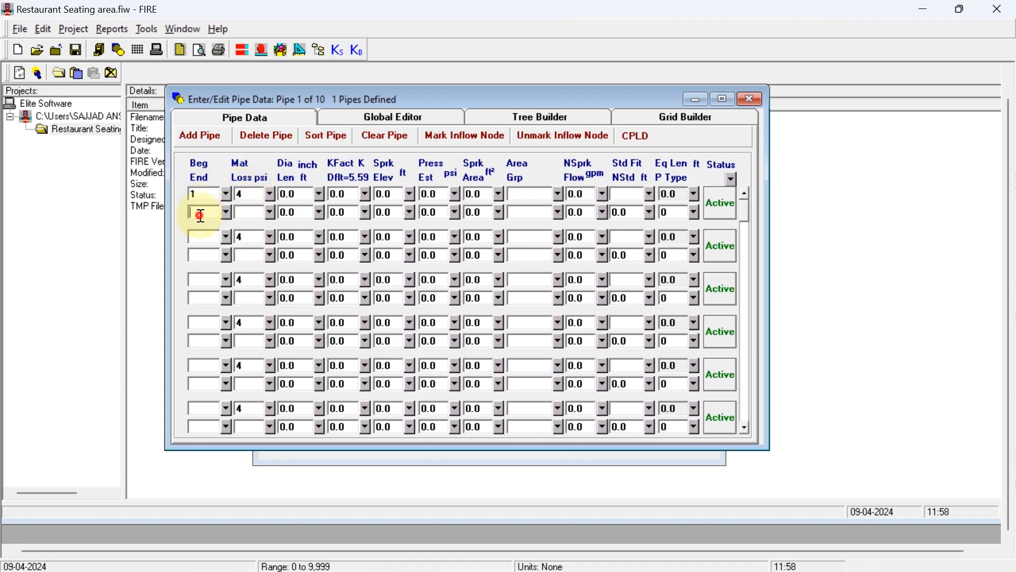
click(270, 195)
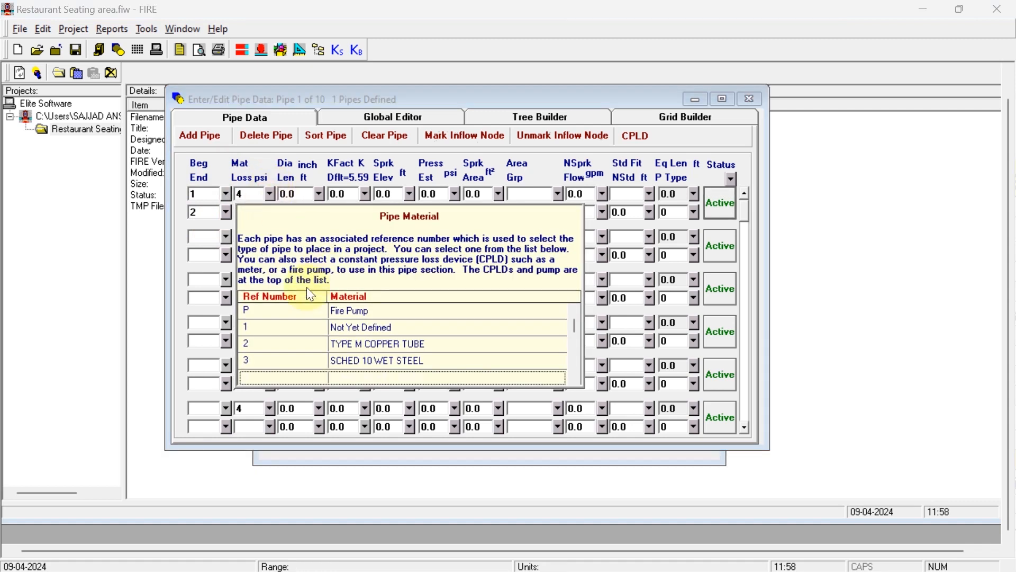
click(889, 191)
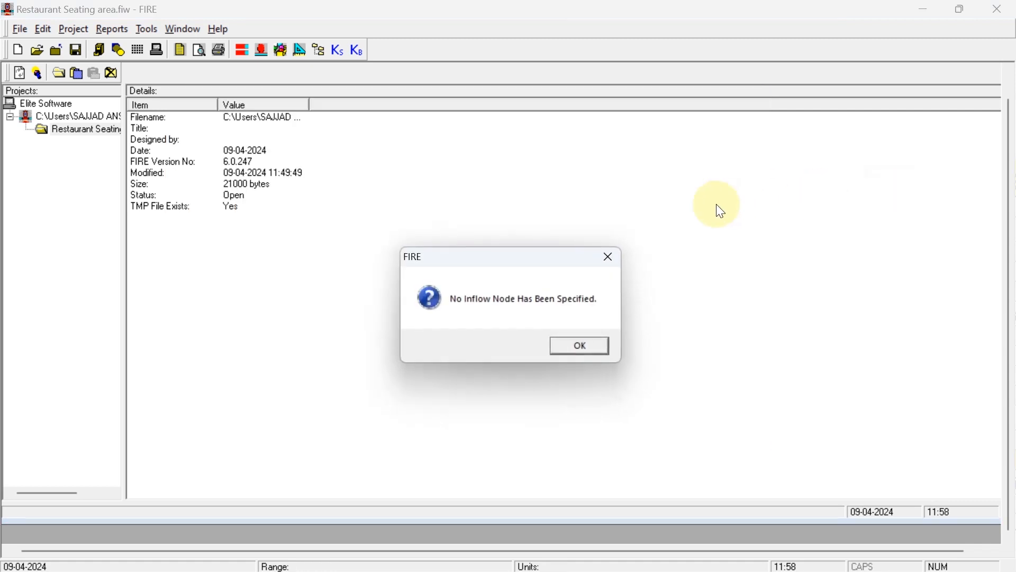
click(608, 258)
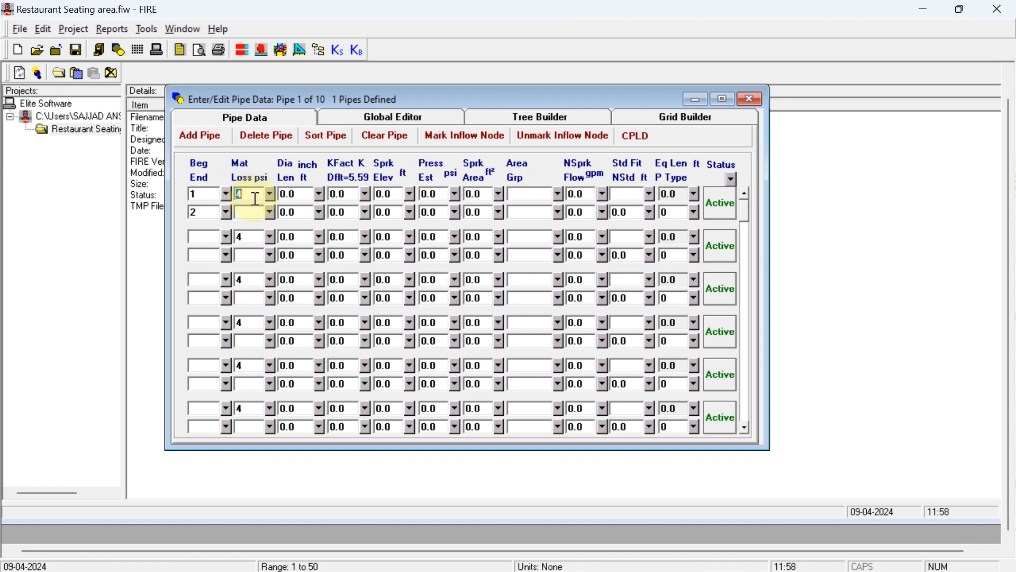
Choose SCHED 40 WET STEEL, reference number 4, as the material of the first pipe.
click(267, 198)
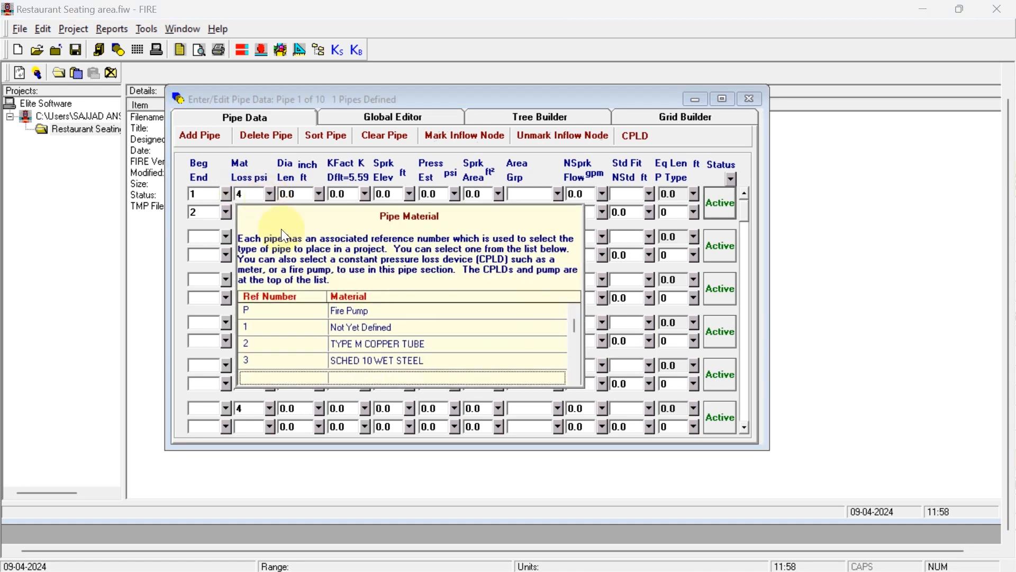
double_click(275, 344)
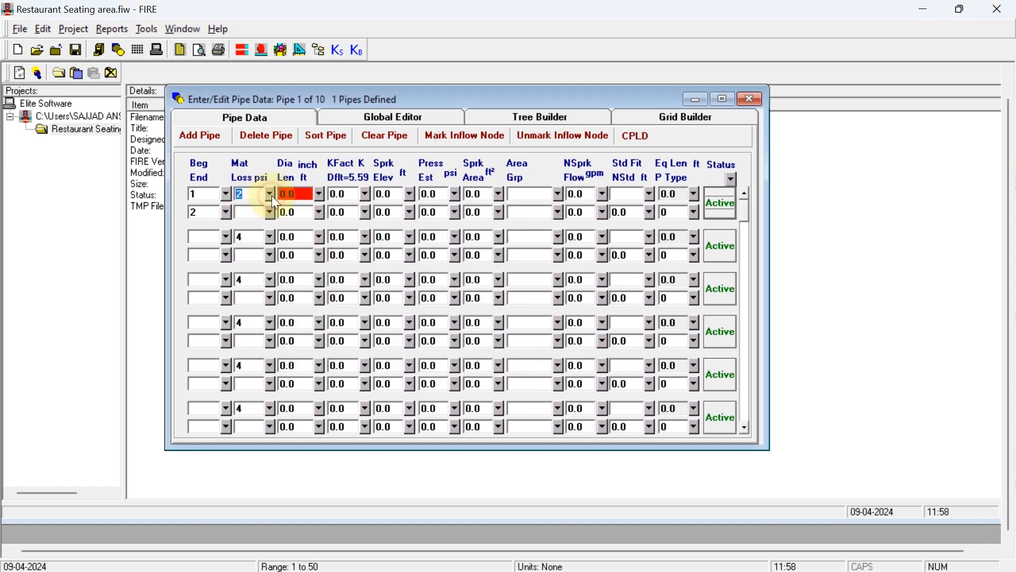
click(272, 196)
scroll(309, 343, down, 3)
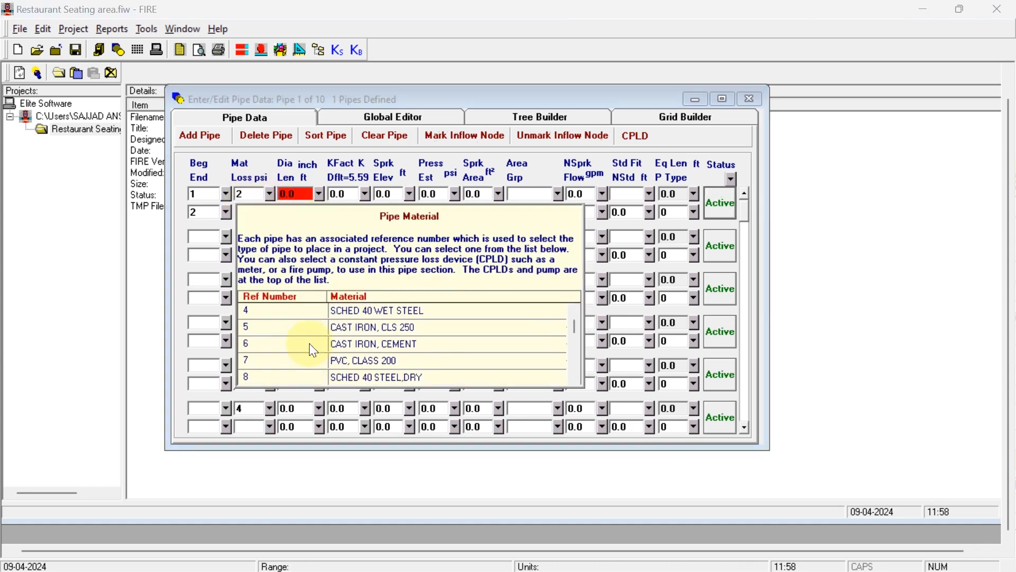
scroll(309, 343, up, 2)
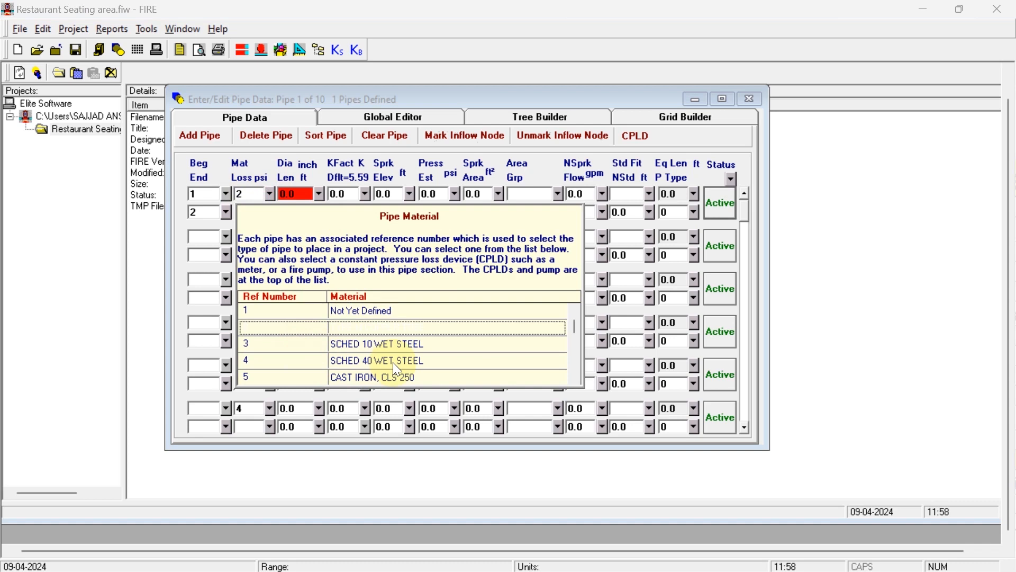
double_click(294, 363)
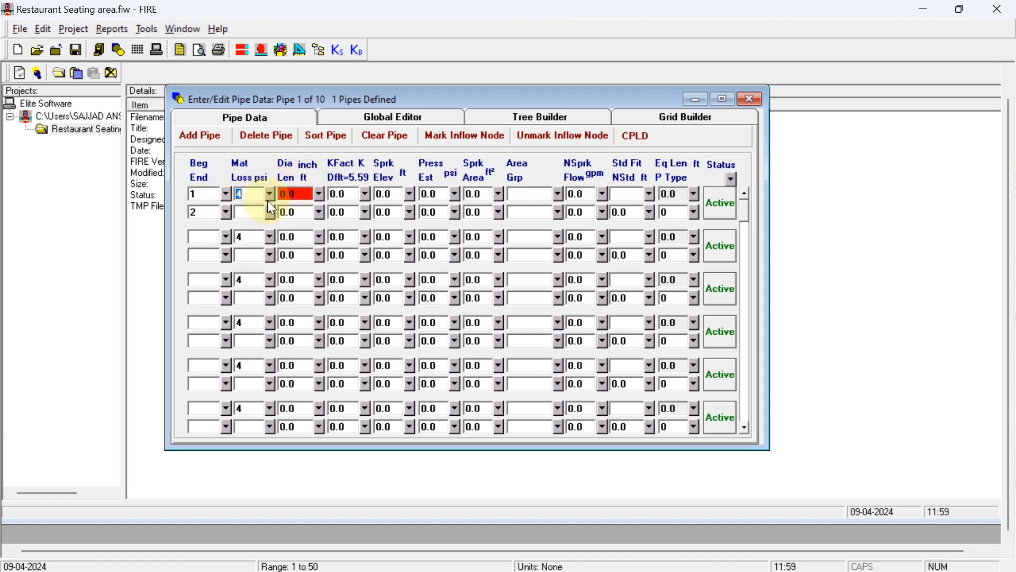
Set the first pipe's diameter to 1 inch and its length to 14 ft.
click(311, 193)
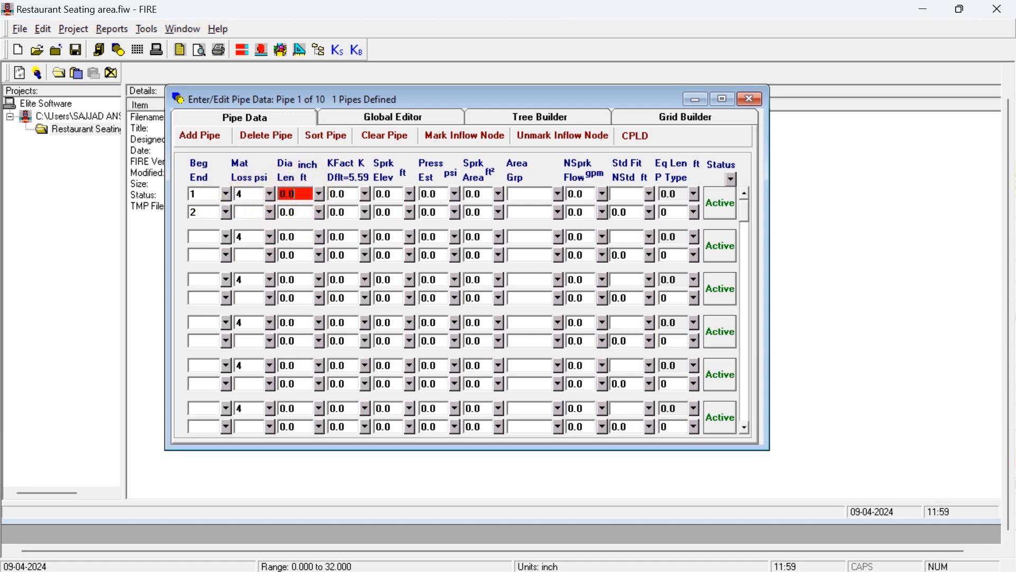
double_click(290, 195)
text(1)
click(300, 214)
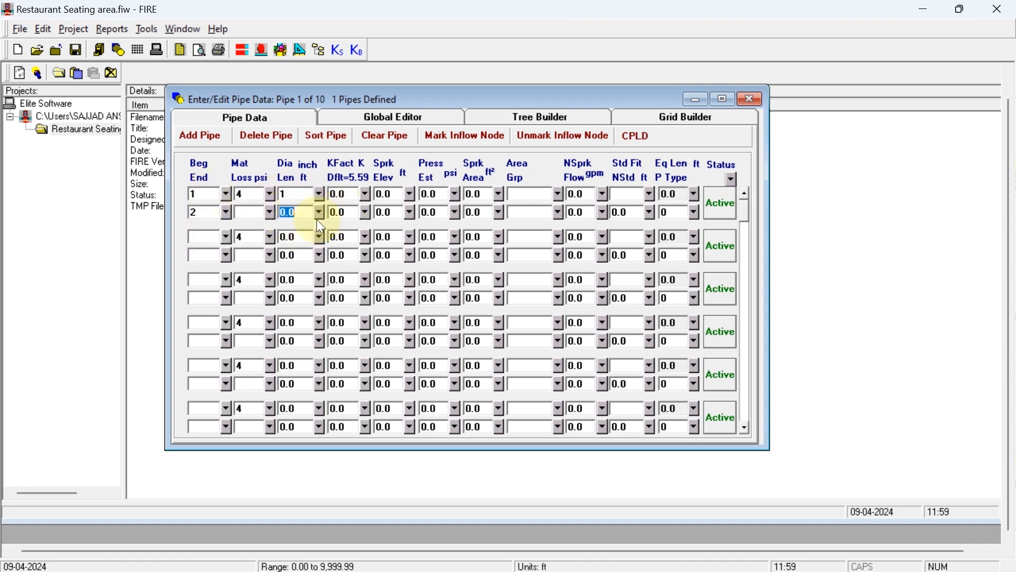
text(14)
Set the K-factor to 5.6 and the sprinkler elevation to 12 ft at both nodes of the first pipe.
click(353, 197)
text(5.6)
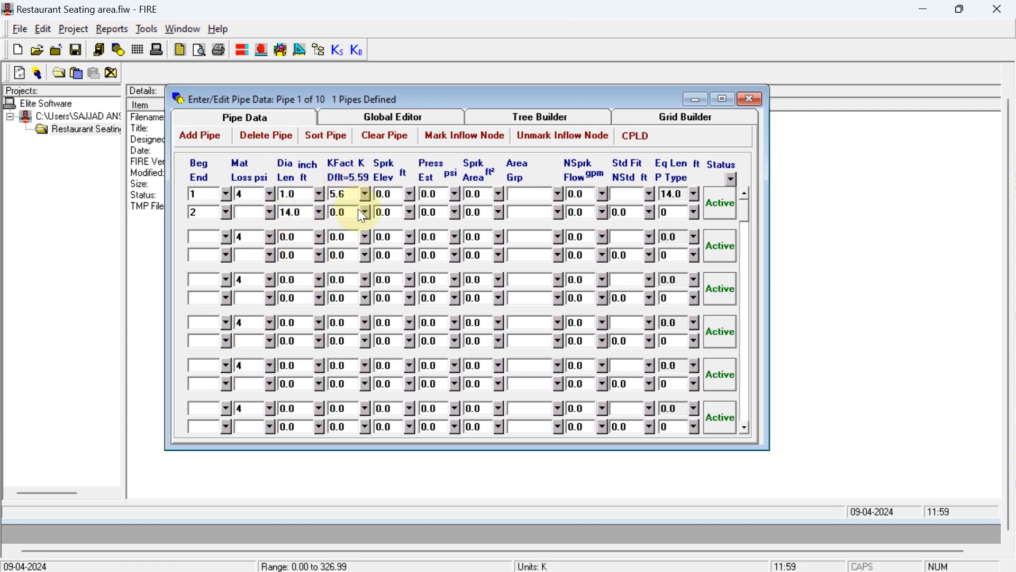
click(358, 209)
text(5.6)
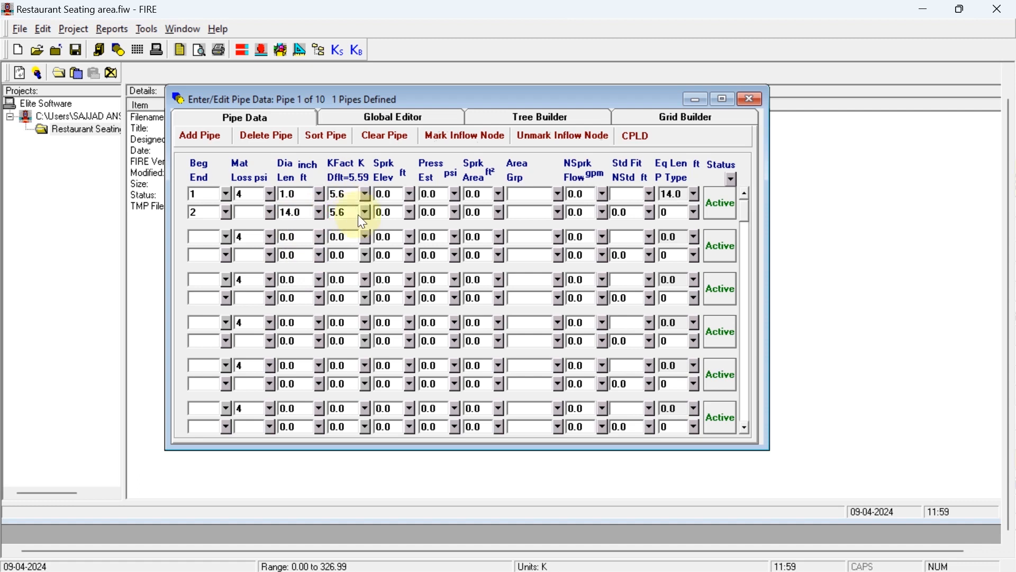
click(400, 196)
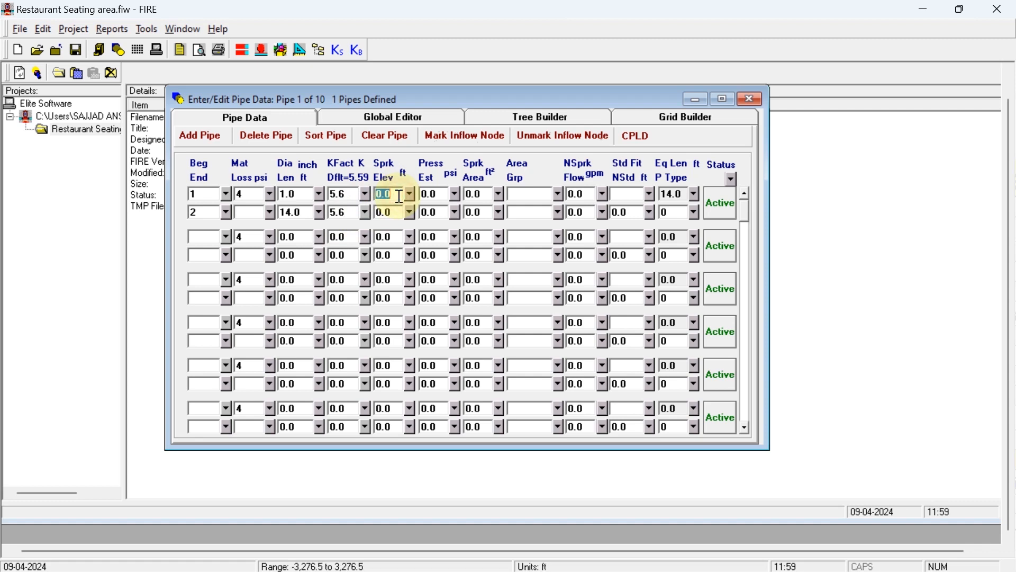
text(12)
click(400, 210)
text(12)
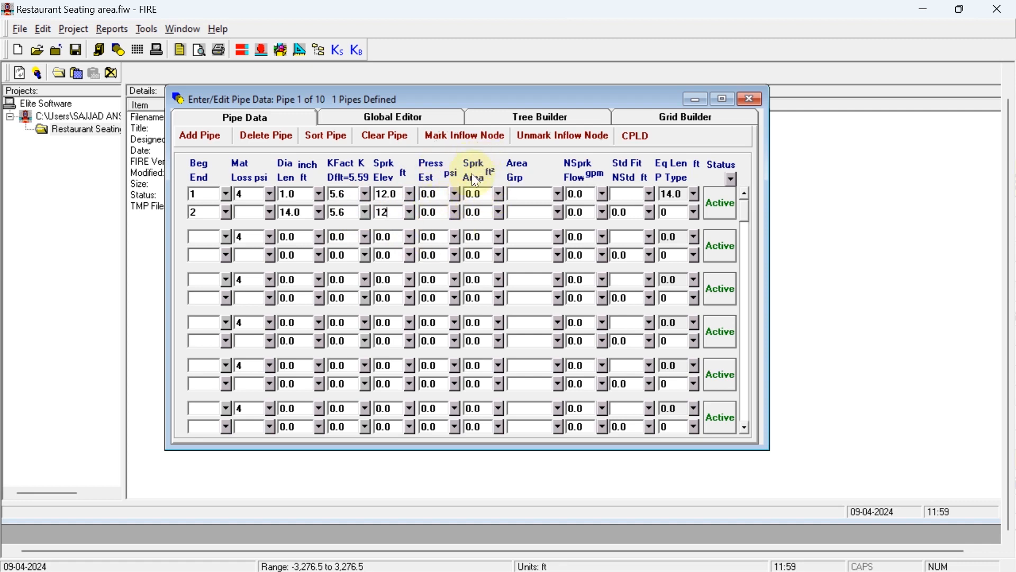
Set the sprinkler area to 225 ft² at both nodes of the first pipe.
click(485, 197)
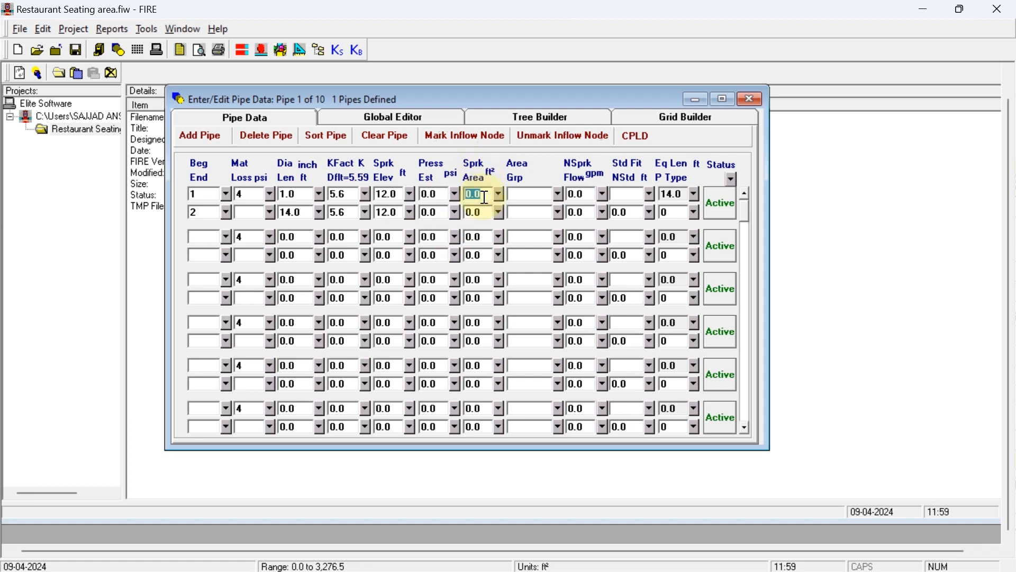
text(225)
click(484, 212)
text(225)
Check the Drawing-F sheet in Excel, return to FIRE, and assign a 90 Degree Elbow (E) as the first pipe's standard fitting.
click(630, 553)
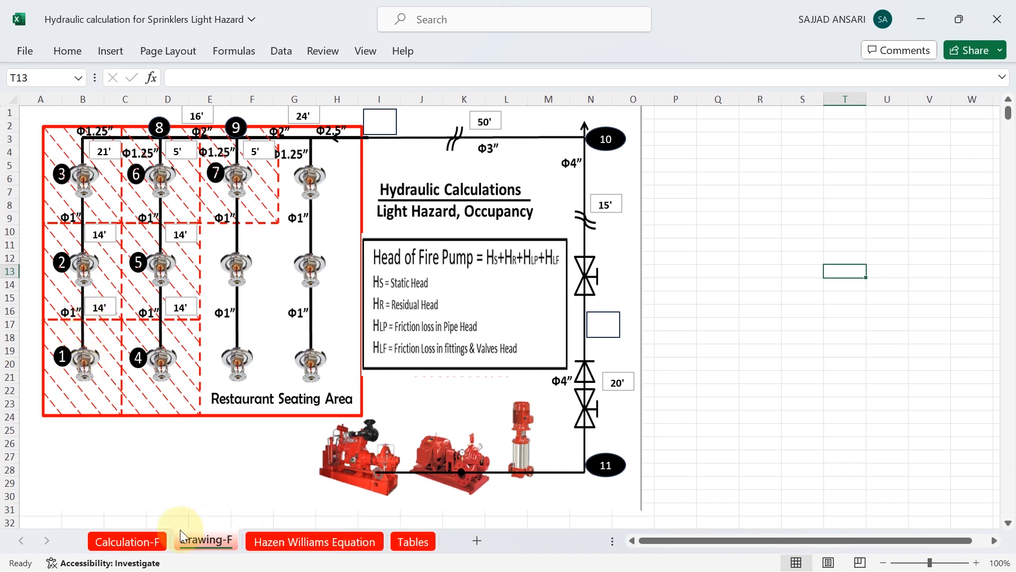
click(666, 553)
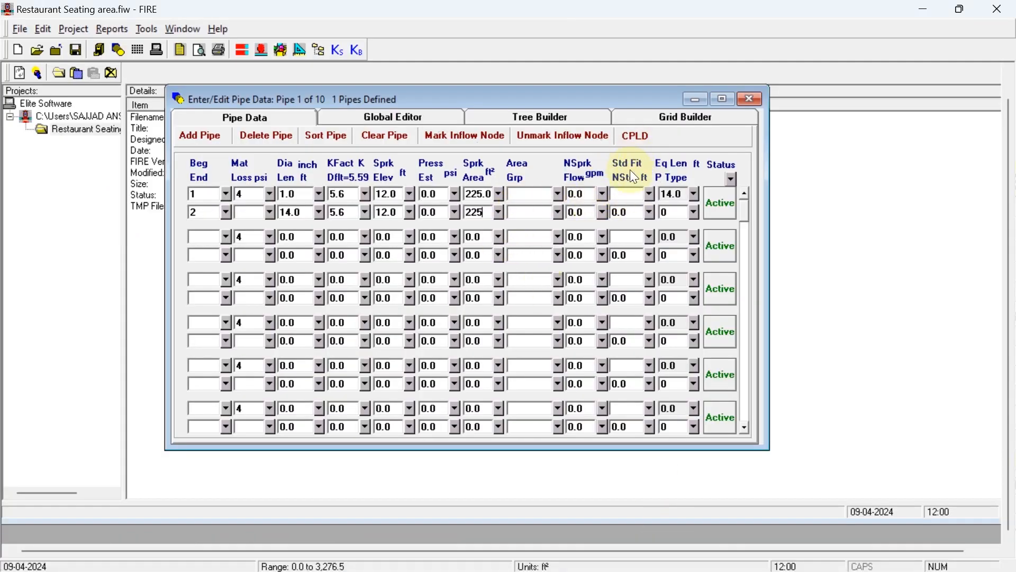
click(650, 195)
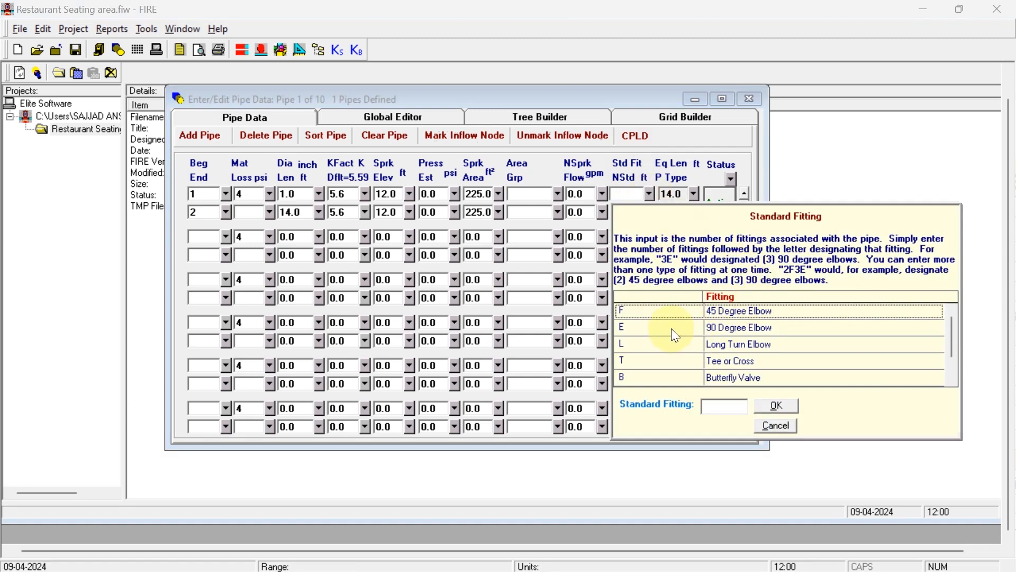
double_click(641, 331)
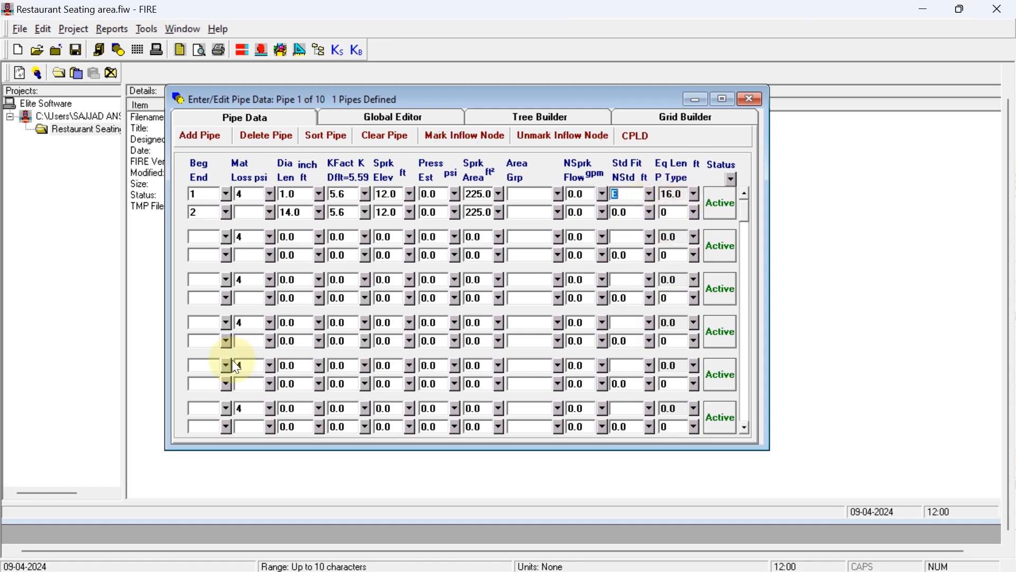
Define the second pipe from node 2 to node 3 with a 1 inch diameter and a 14 ft length.
click(206, 237)
text(2)
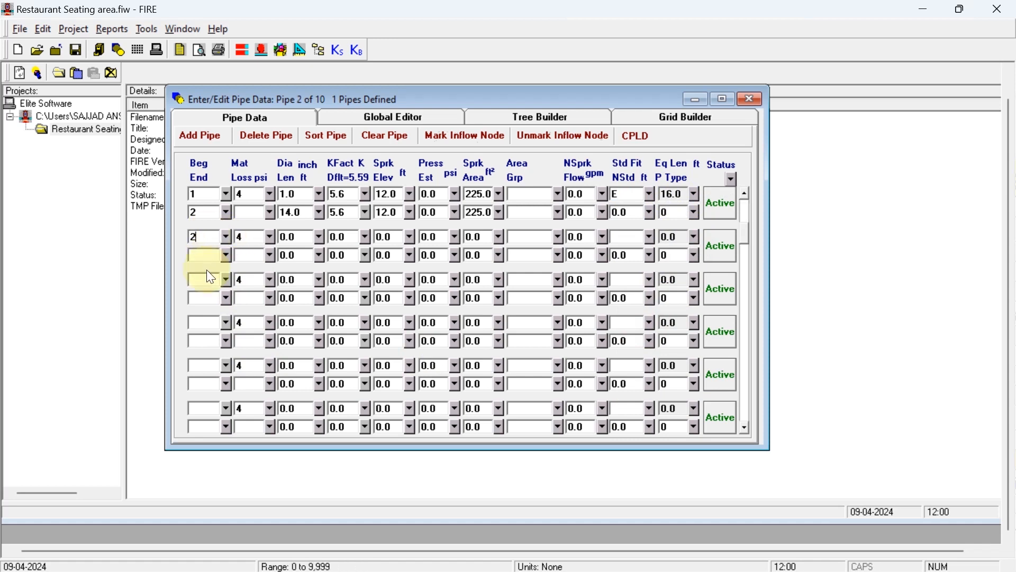
click(205, 258)
text(3)
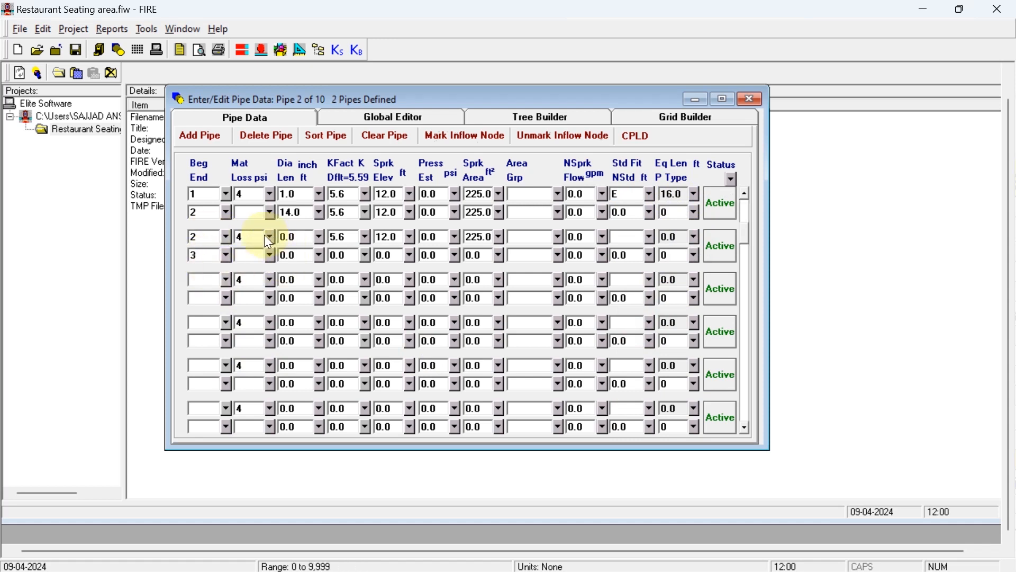
click(301, 240)
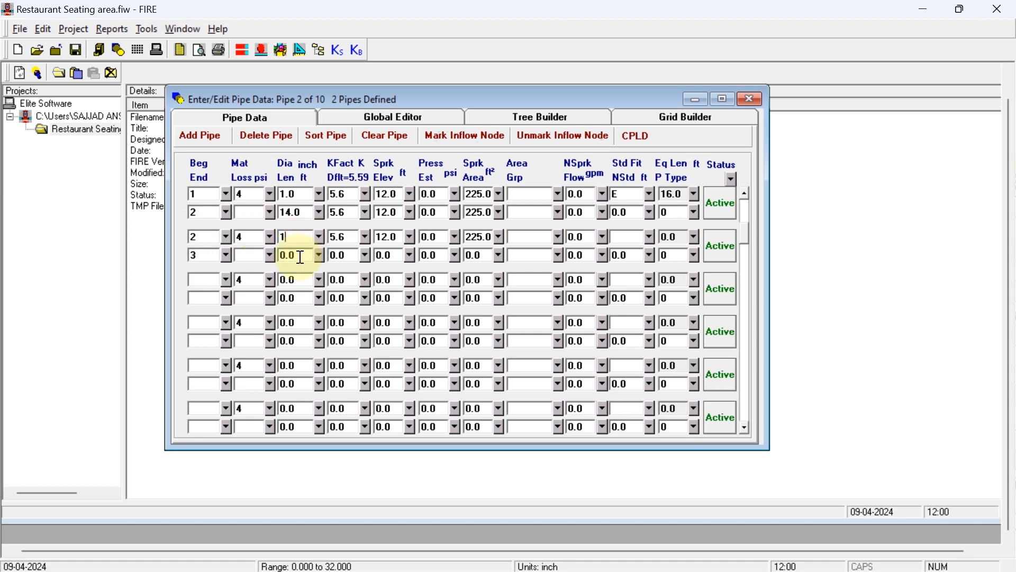
click(301, 258)
text(14)
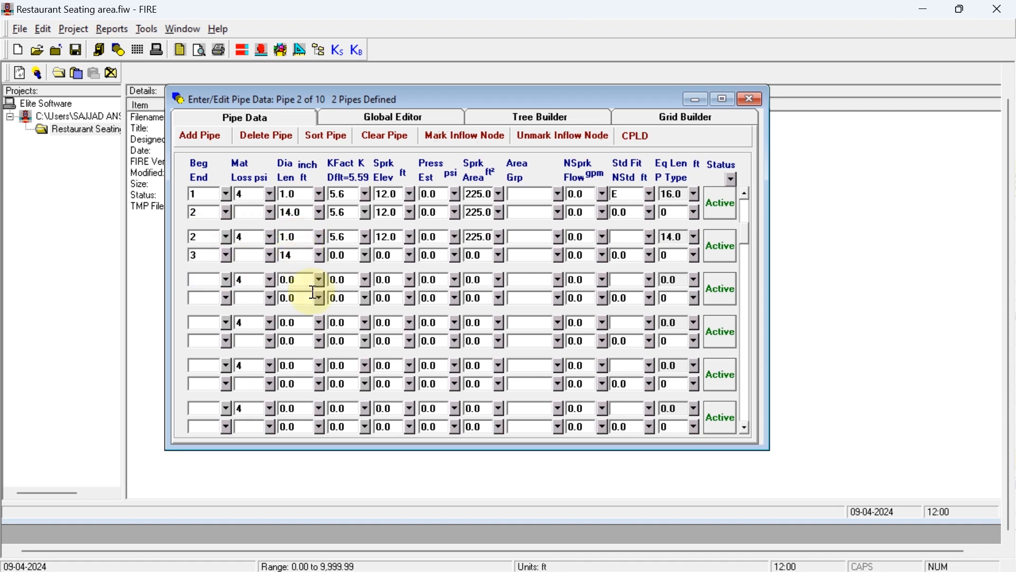
Set node 3 of the second pipe to K-factor 5.6, sprinkler elevation 12 ft and sprinkler area 225 ft².
click(342, 255)
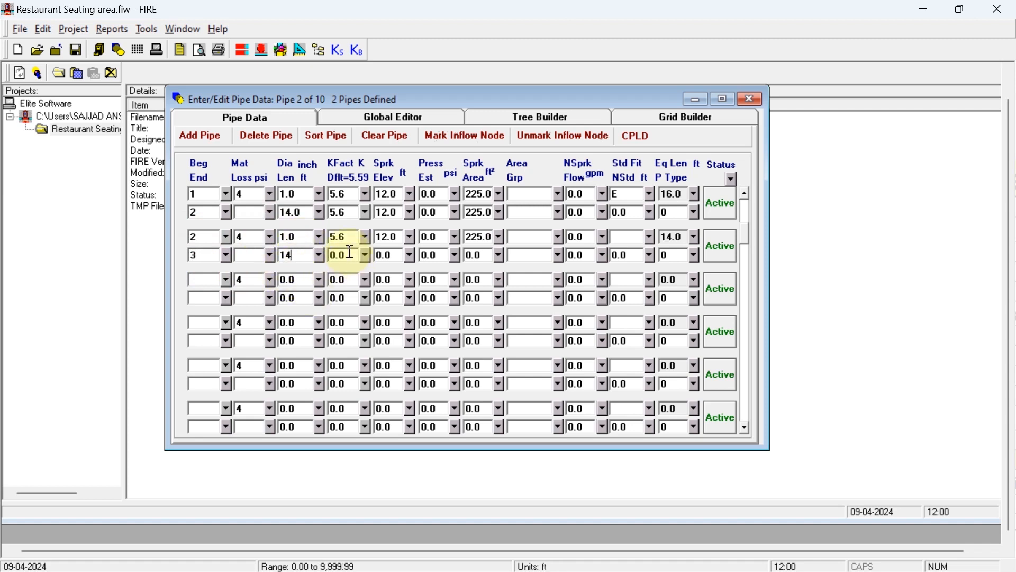
text(5.6)
click(397, 256)
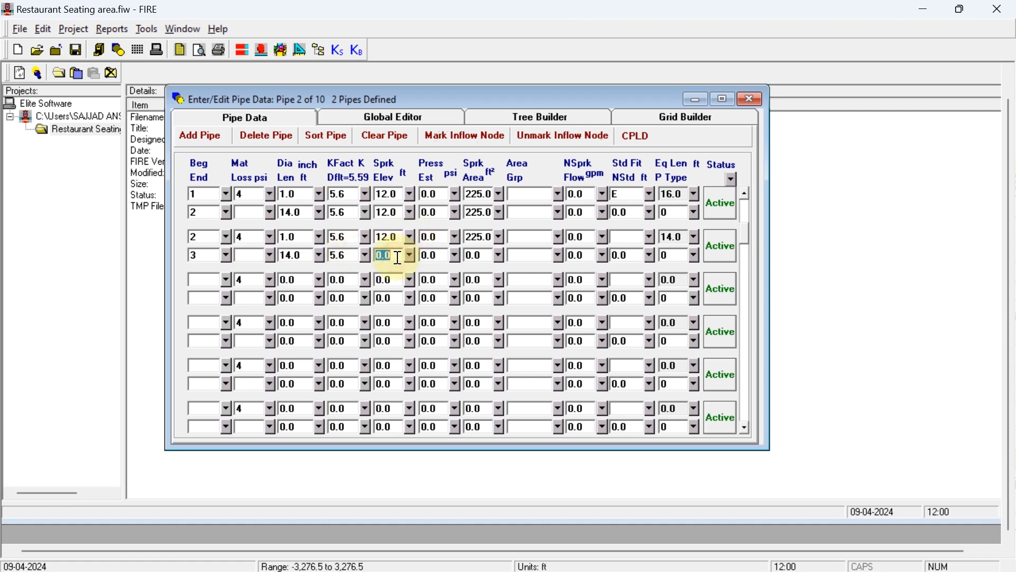
text(12)
click(491, 257)
text(225)
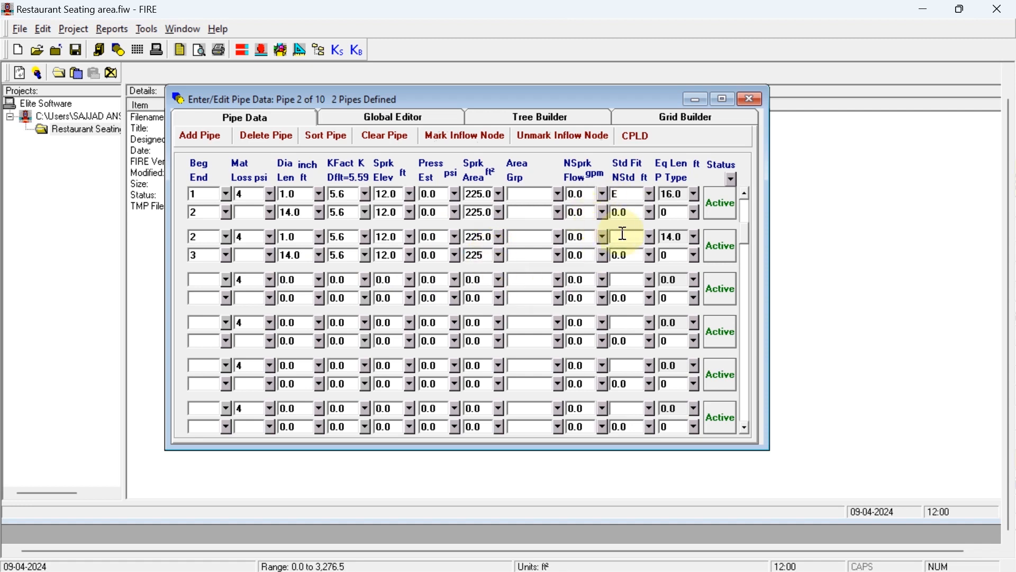
Check the Excel drawing for the node 2–3 fitting, return to FIRE, and assign Tee or Cross (T) to the second pipe.
click(629, 554)
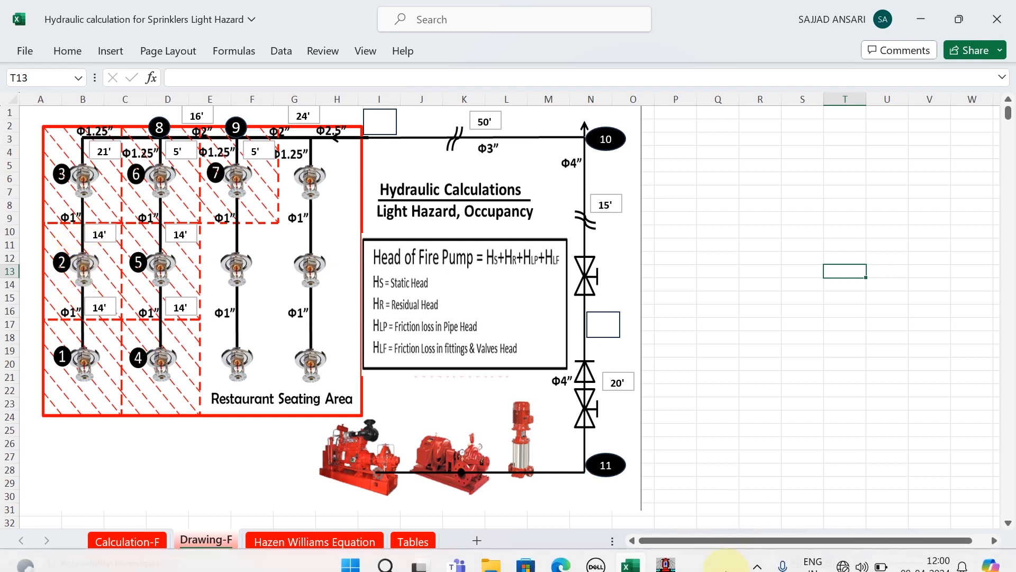
click(630, 553)
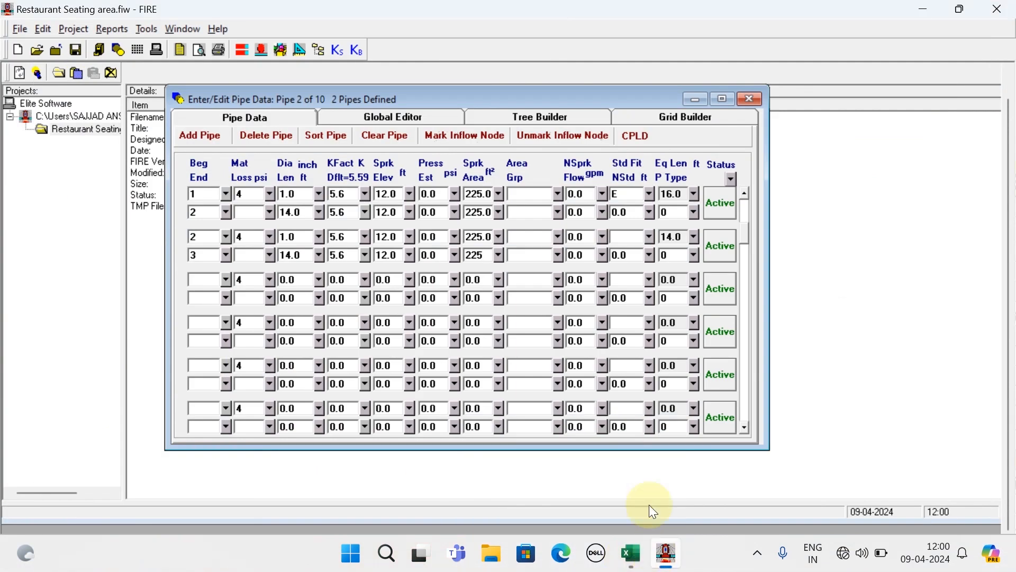
click(650, 238)
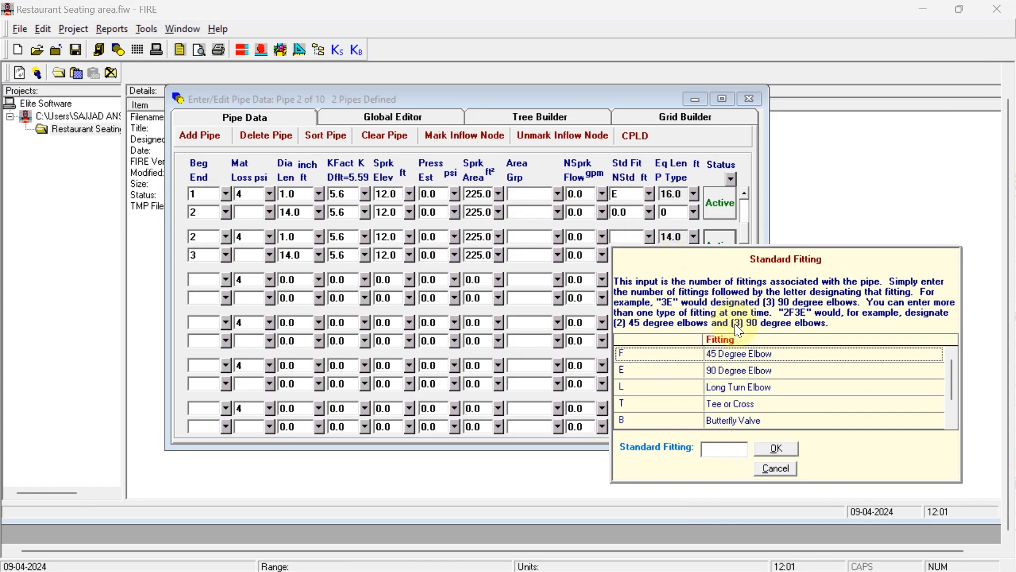
double_click(669, 404)
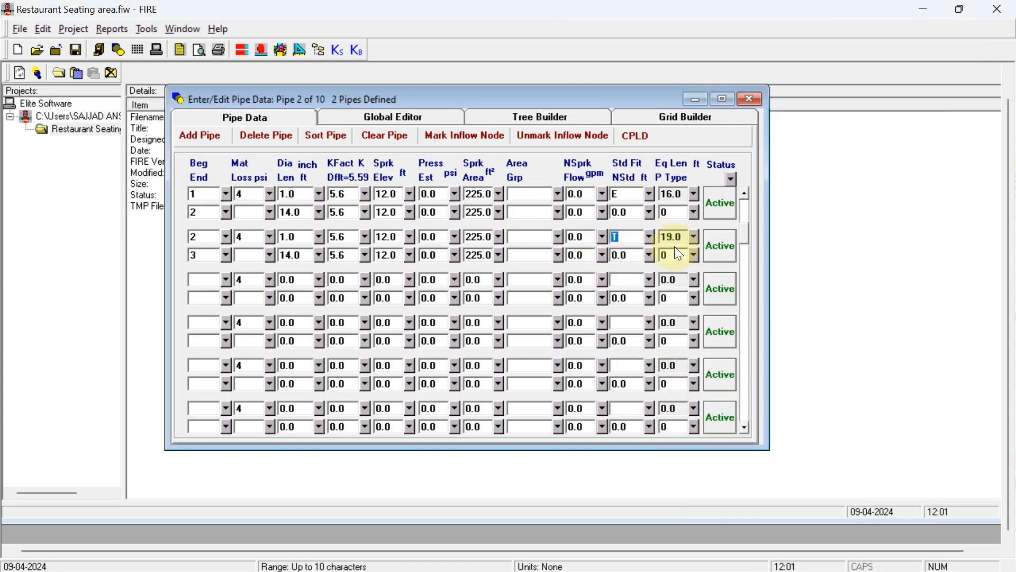
Consult the Excel drawing, return to FIRE, and define the third pipe from node 3 to node 8 with diameter 1.25 inch and length 21 ft.
click(629, 551)
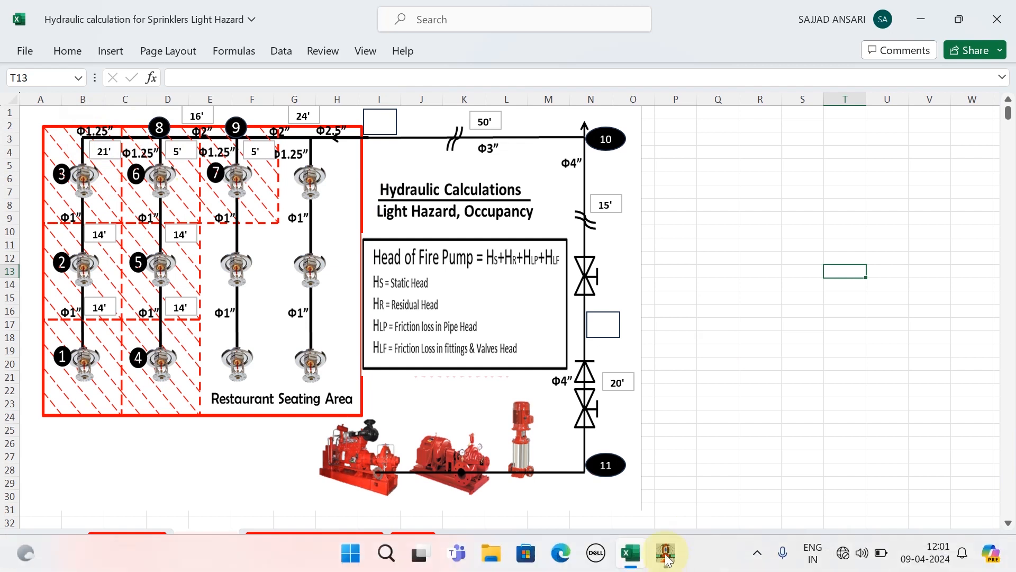
click(667, 555)
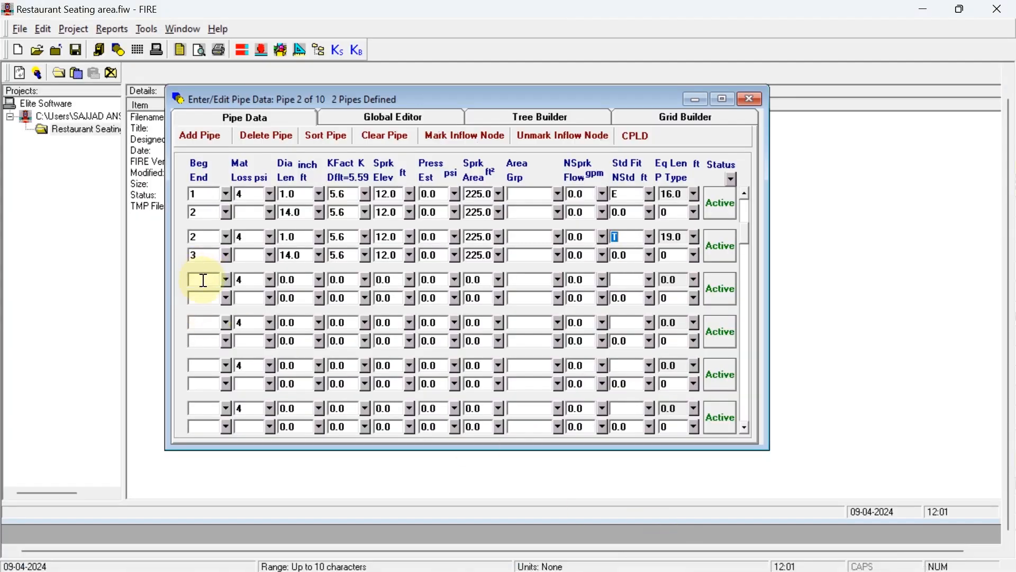
click(203, 280)
text(3)
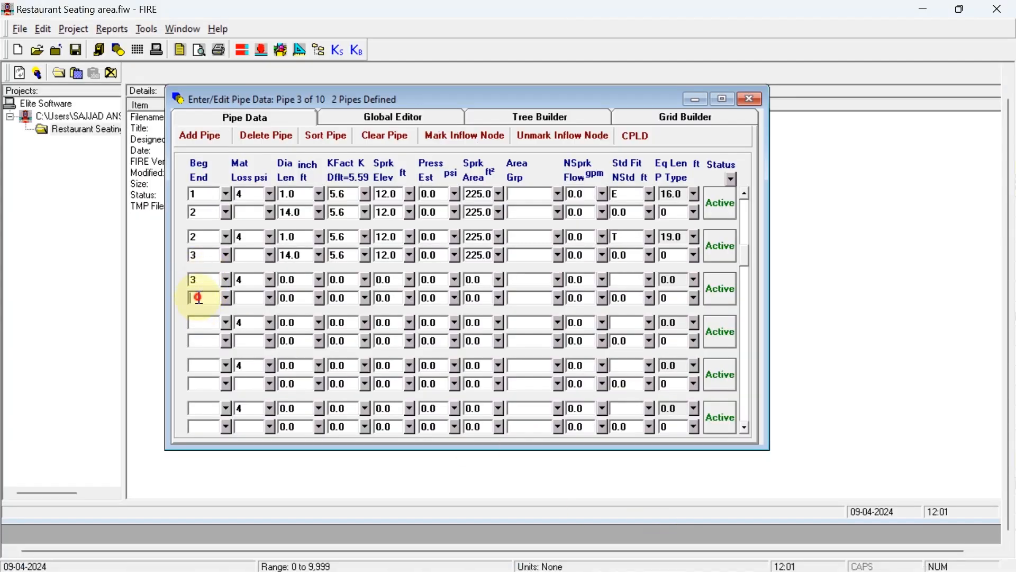
text(8)
click(310, 279)
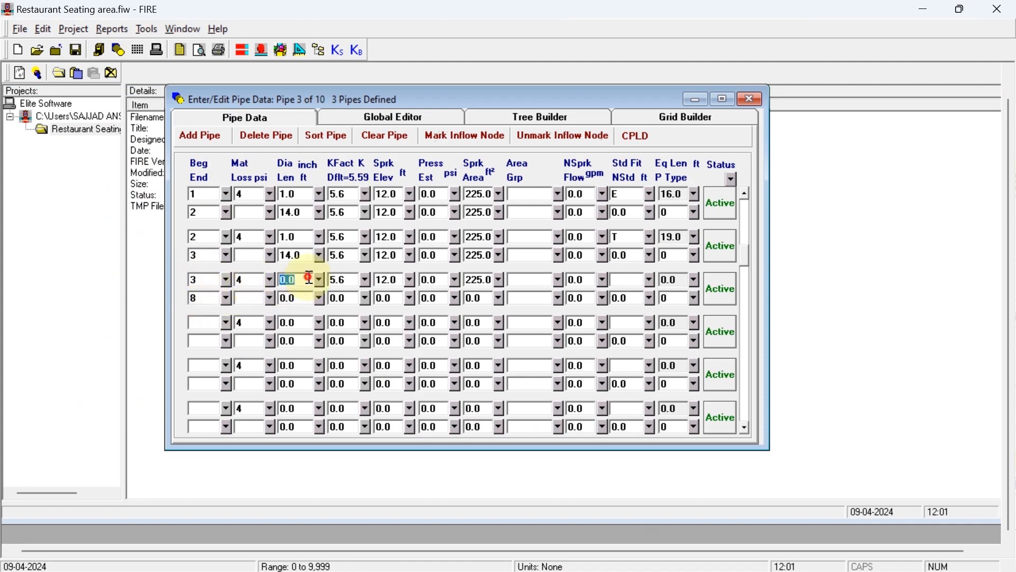
text(1.25)
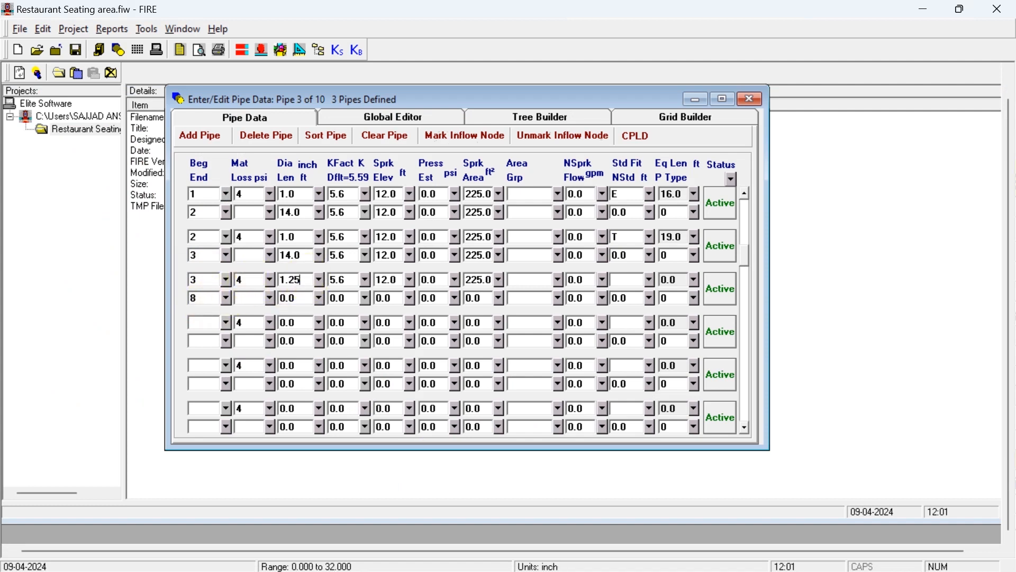
click(301, 298)
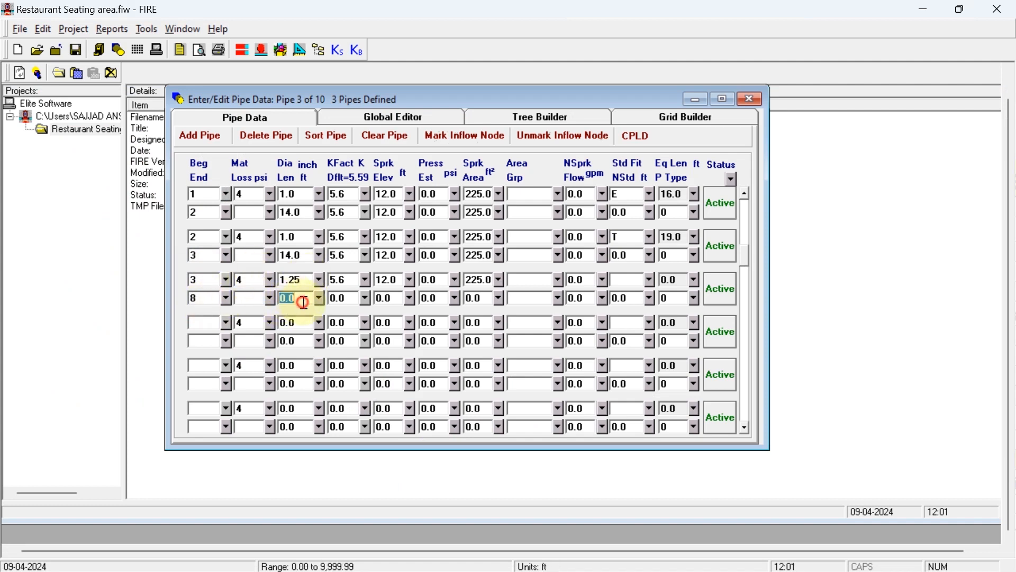
text(21)
Set node 8 of the third pipe to K-factor 5.6, sprinkler elevation 12 ft and sprinkler area 225 ft².
click(346, 299)
text(5.6)
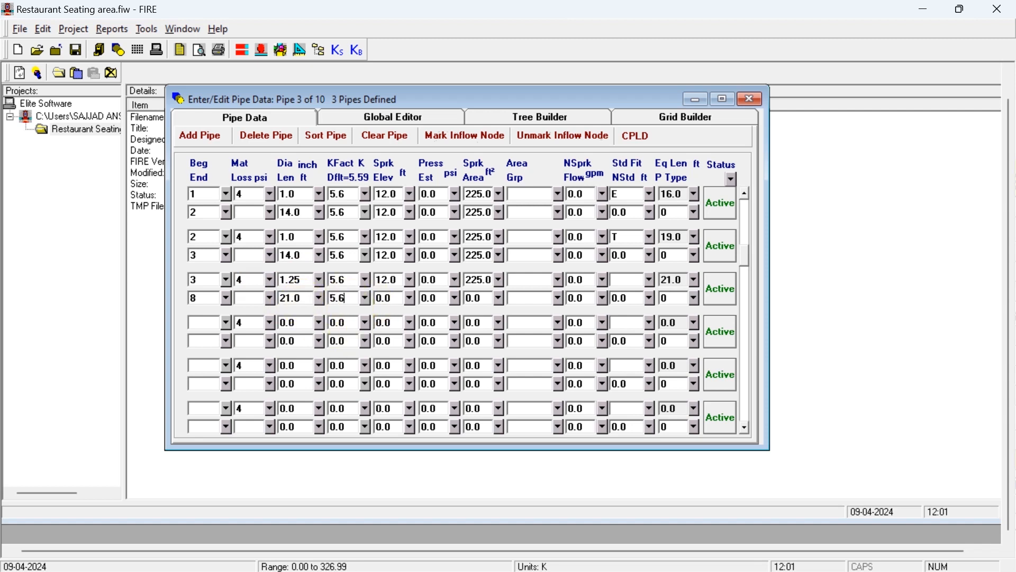
click(400, 299)
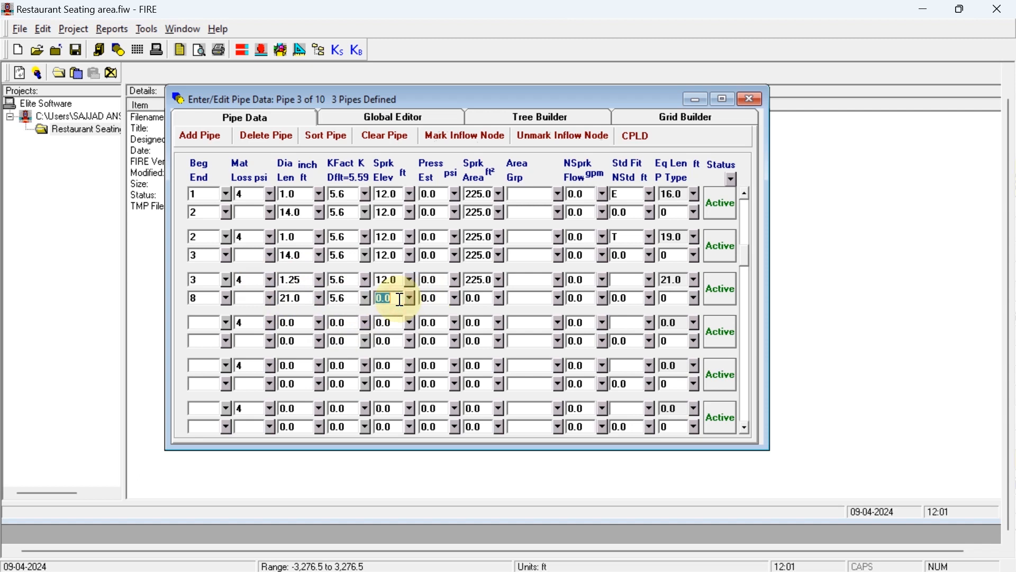
text(12)
click(486, 299)
text(225)
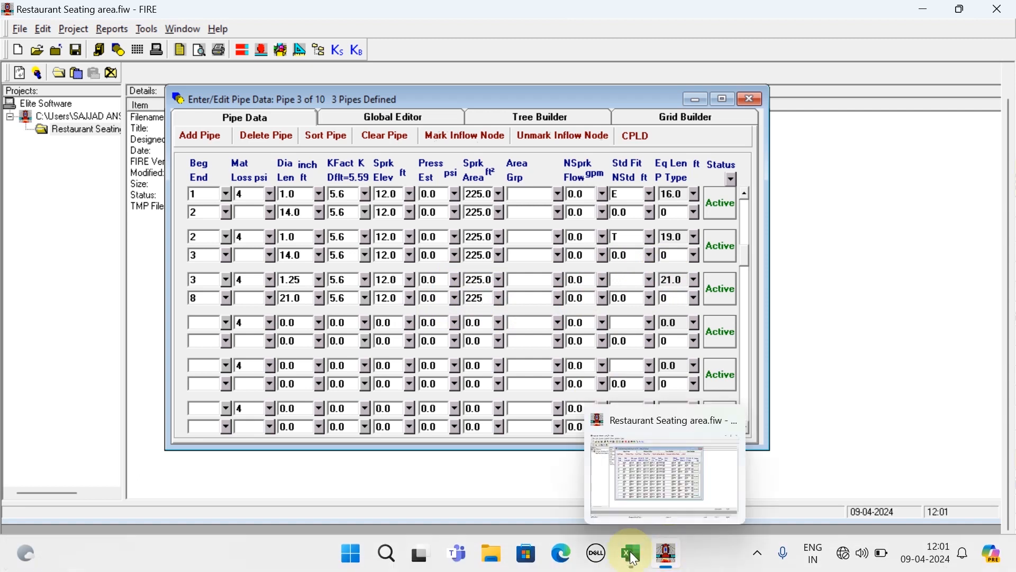
Check the Excel drawing for the node 3–8 fittings, return to FIRE, and assign an elbow and a tee (ET) to the third pipe.
click(626, 556)
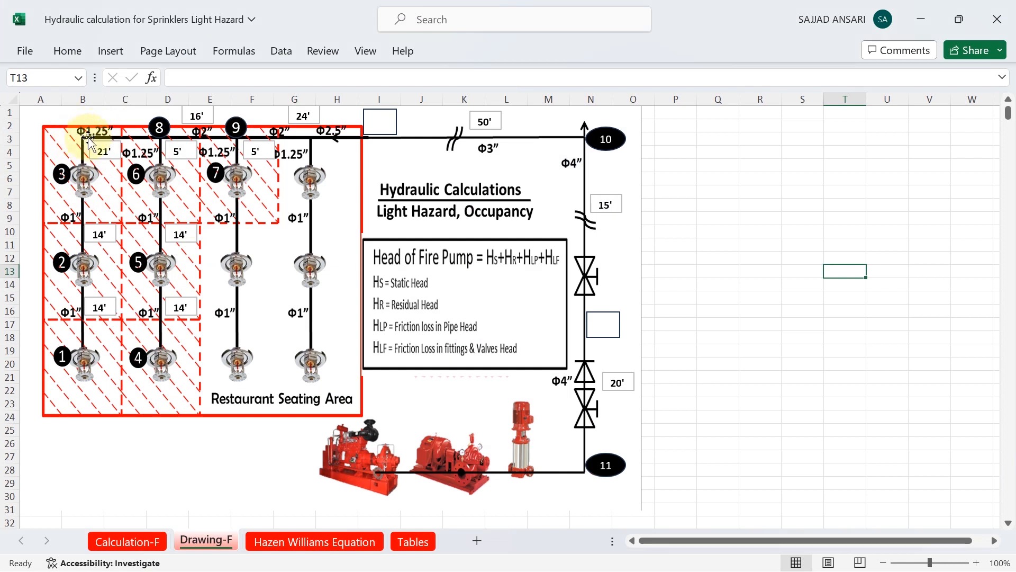
mouse_move(599, 570)
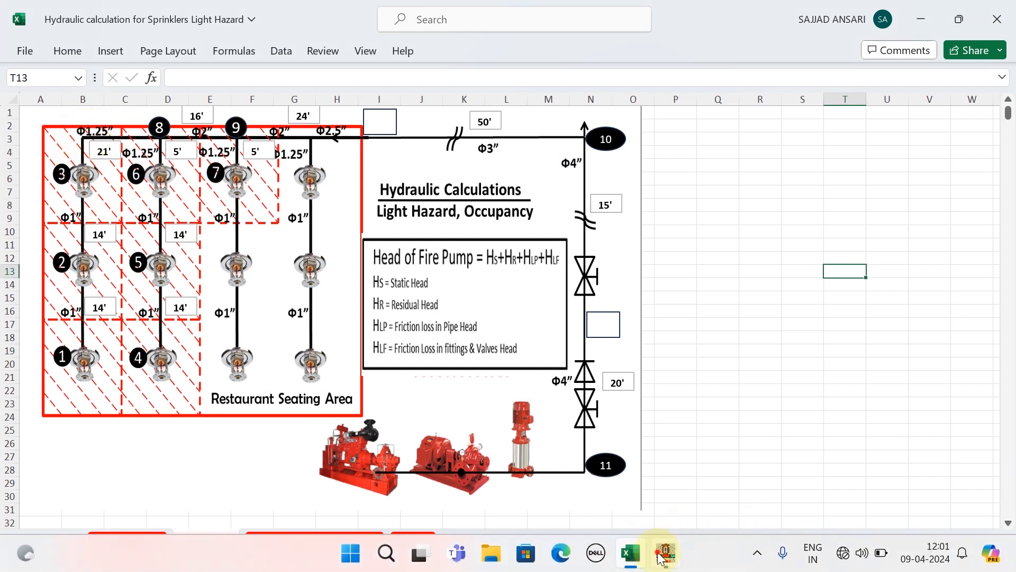
click(666, 553)
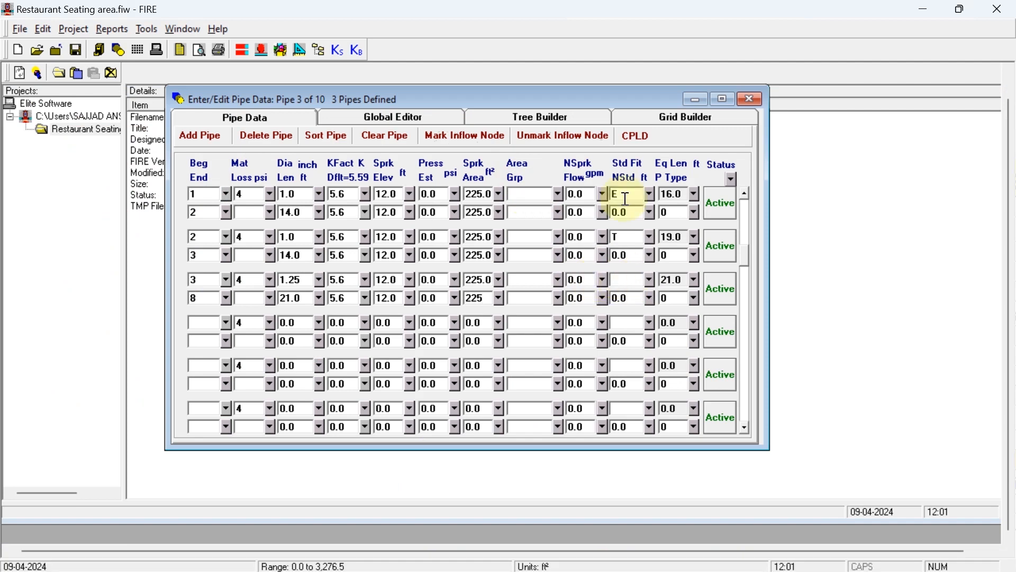
click(651, 279)
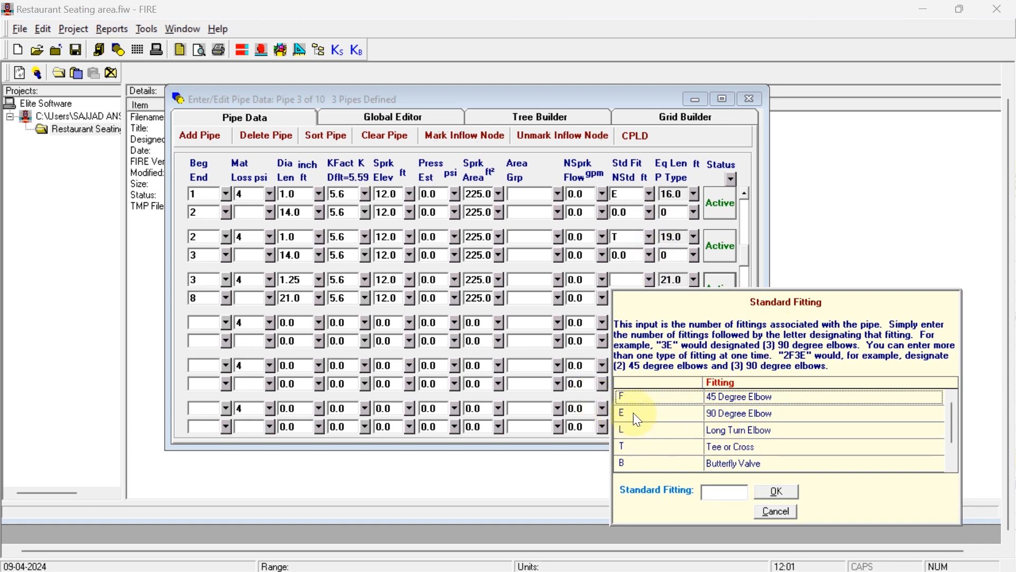
click(711, 491)
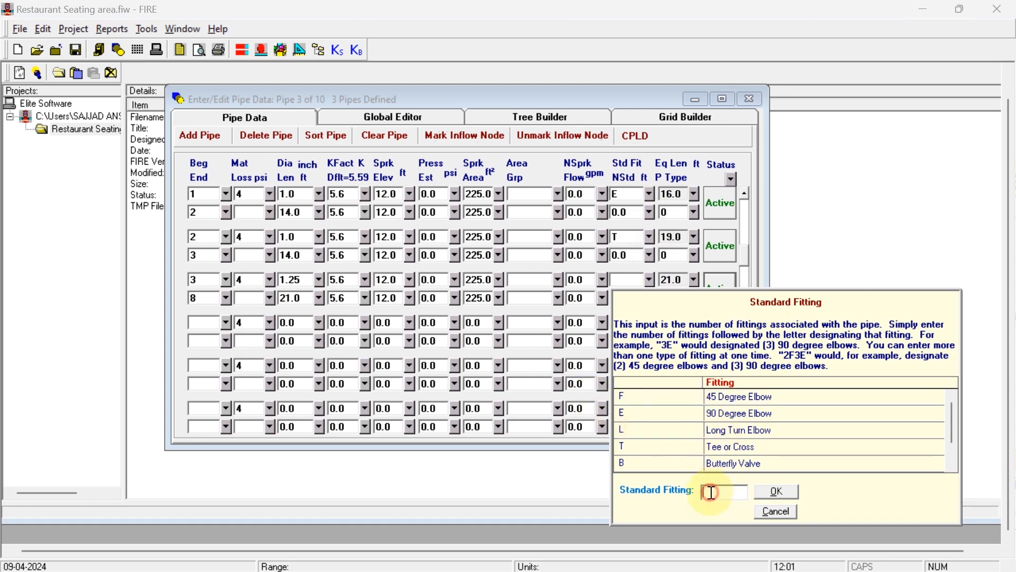
text(ET)
click(773, 493)
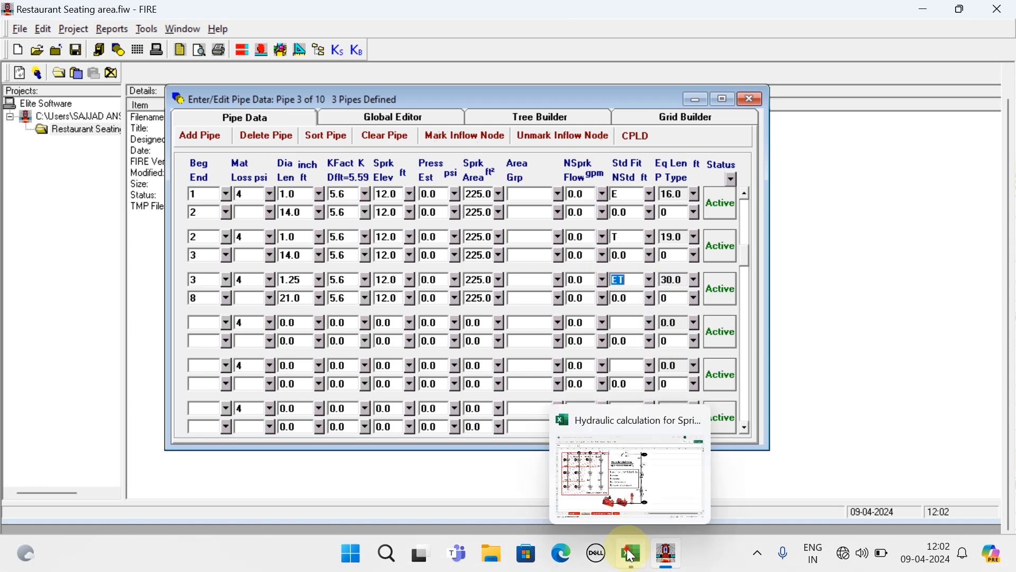
Consult the Excel drawing, return to FIRE, and define the fourth pipe from node 4 to 5 and the fifth from node 5 to 6.
click(632, 555)
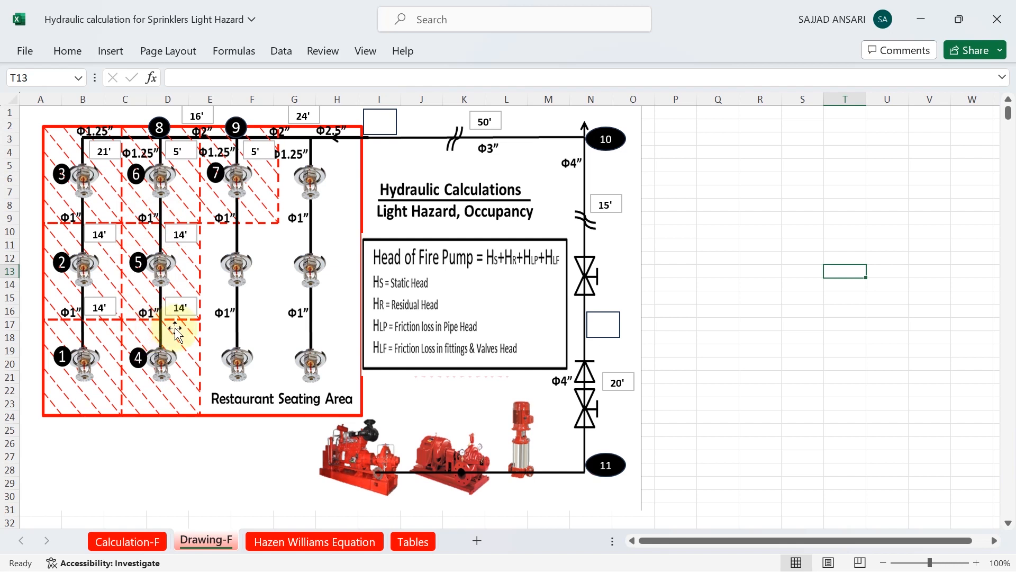
mouse_move(656, 569)
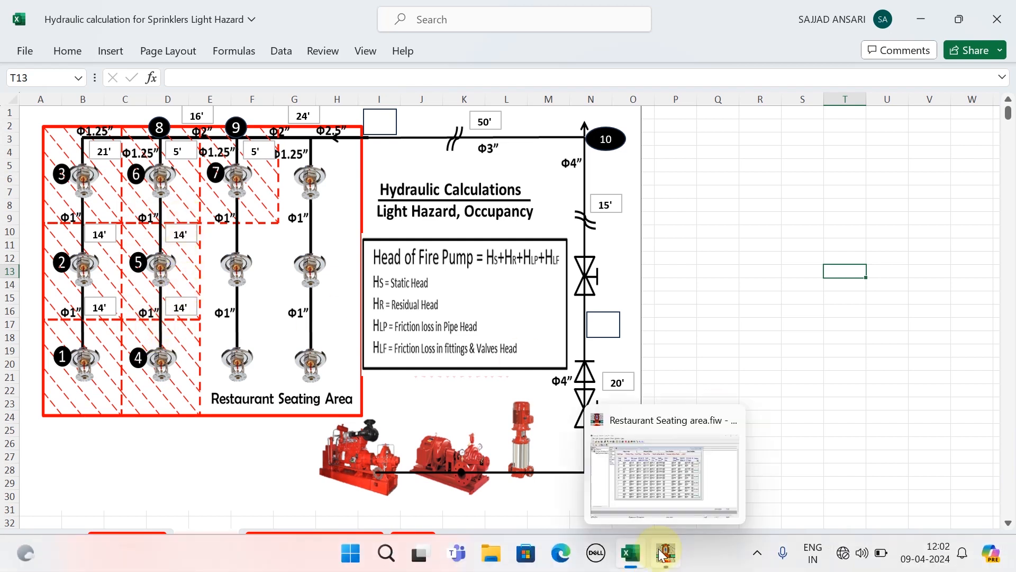
click(665, 552)
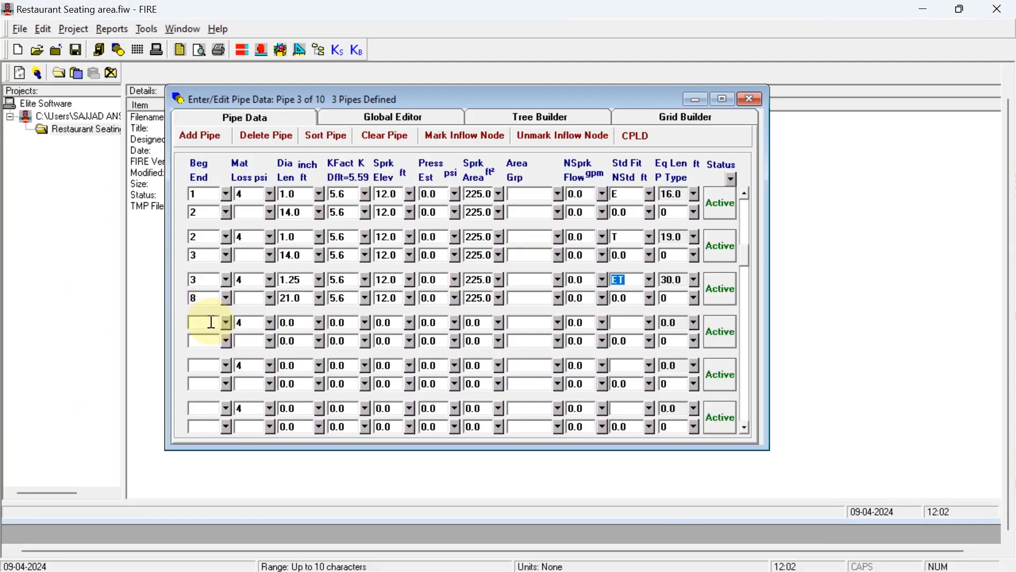
click(631, 553)
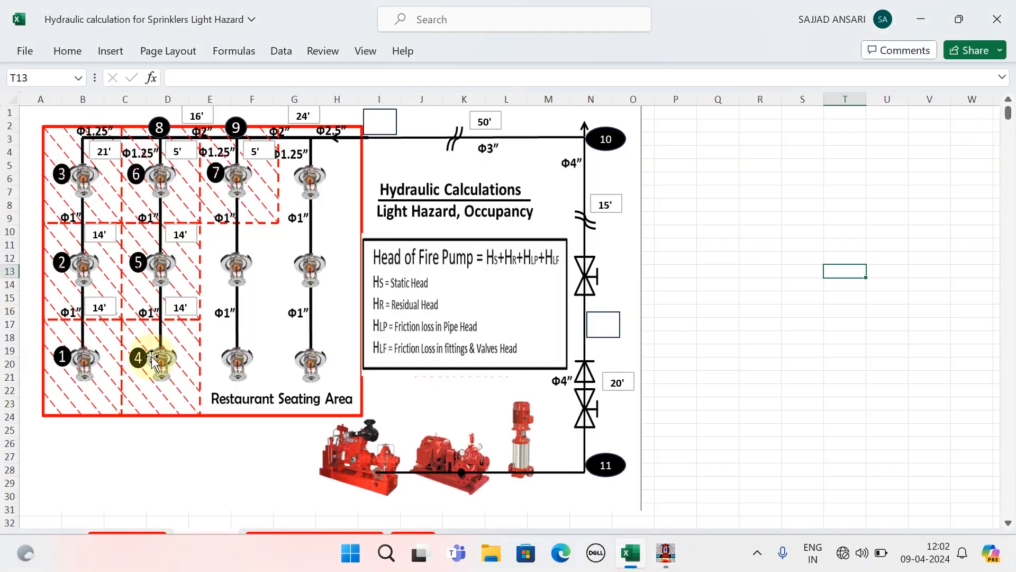
click(667, 552)
click(214, 326)
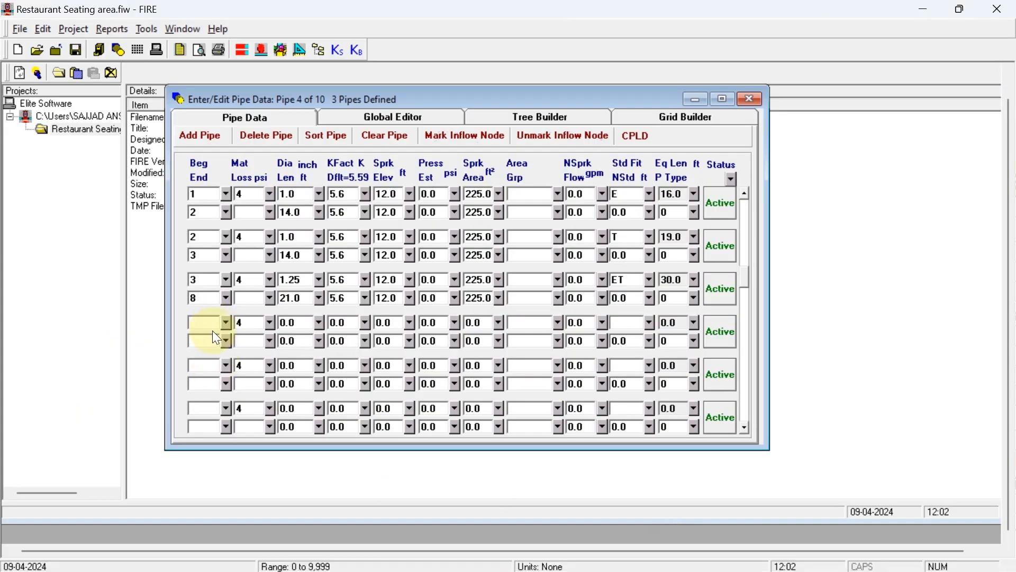
text(4)
click(209, 341)
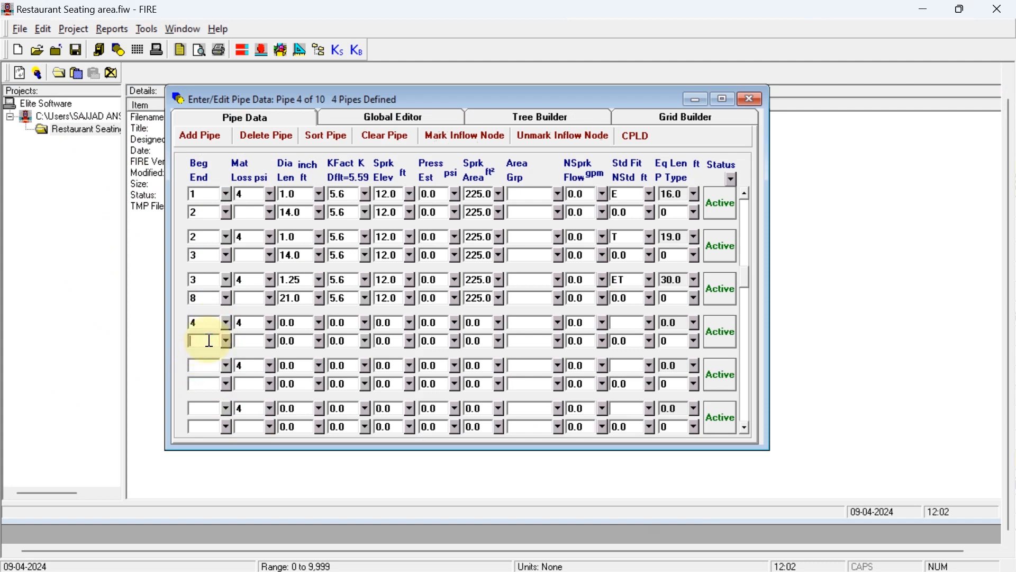
click(214, 370)
text(5)
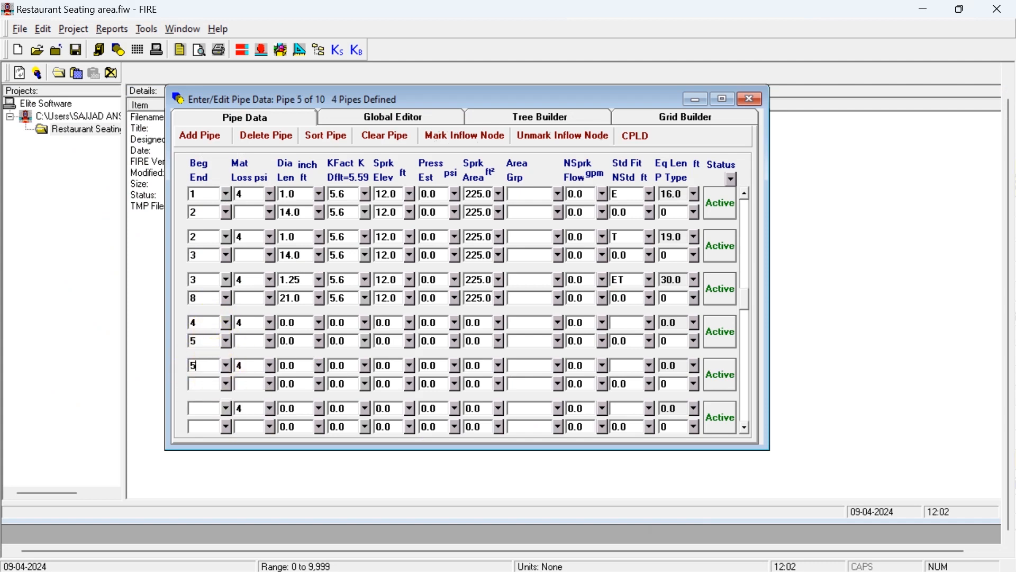
click(211, 379)
text(6)
Give the fourth and fifth pipes a diameter of 1 inch and a length of 14 ft each.
click(303, 327)
text(1)
click(301, 342)
text(1)
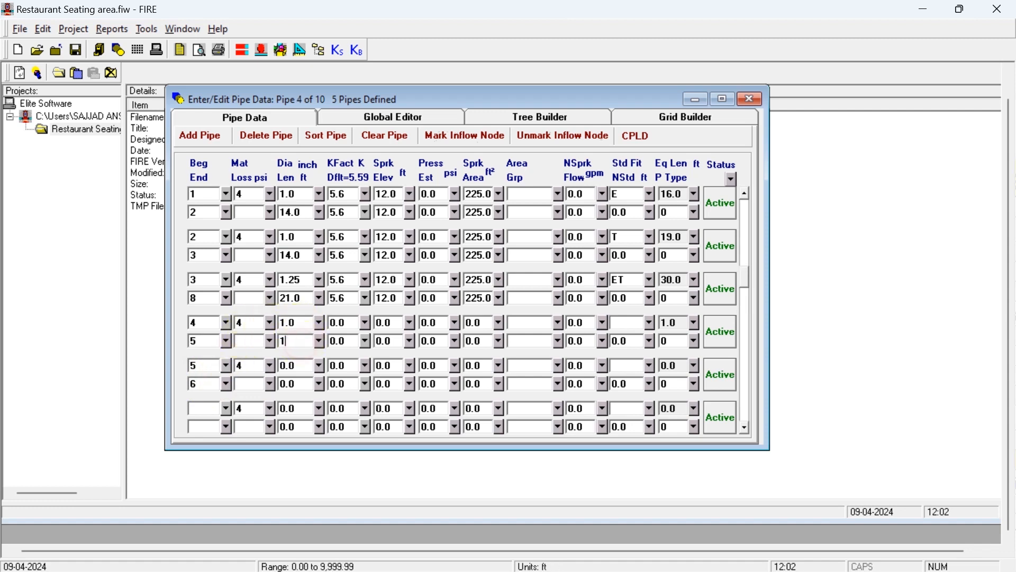
text(4)
click(301, 367)
text(1)
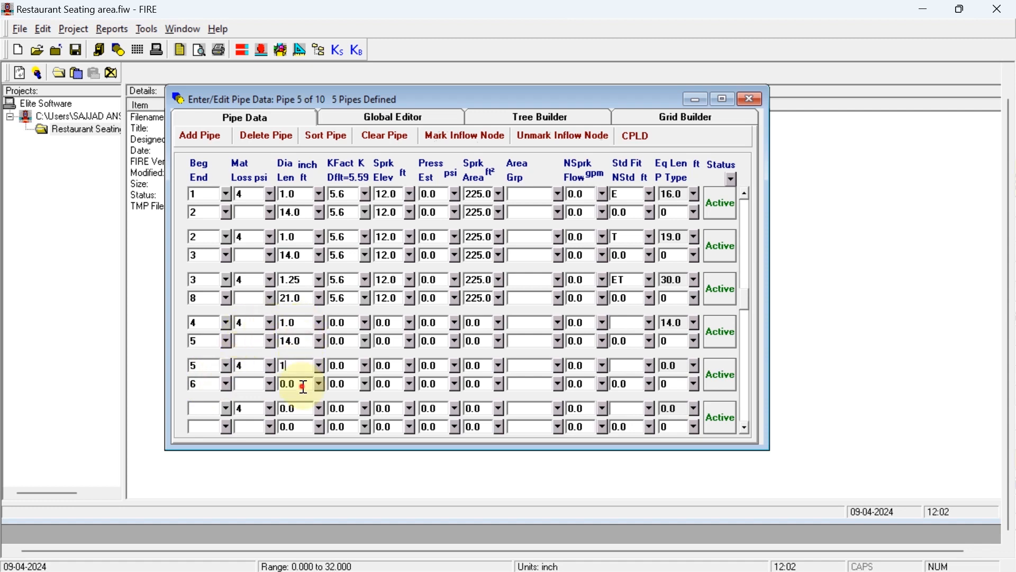
click(299, 386)
text(14)
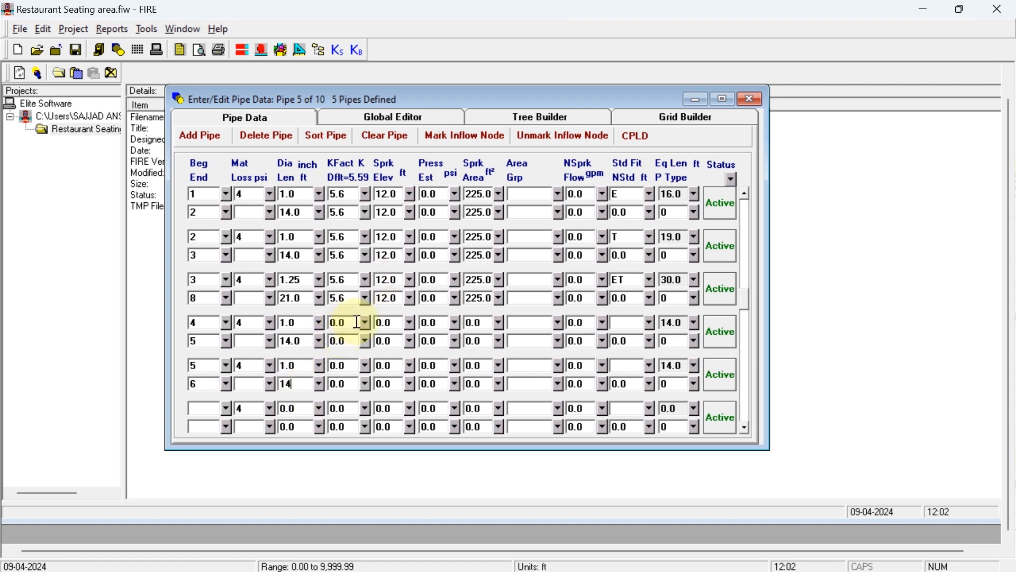
Set nodes 4 and 5 of the fourth pipe to K-factor 5.6, sprinkler elevation 12 ft and sprinkler area 225 ft².
click(358, 323)
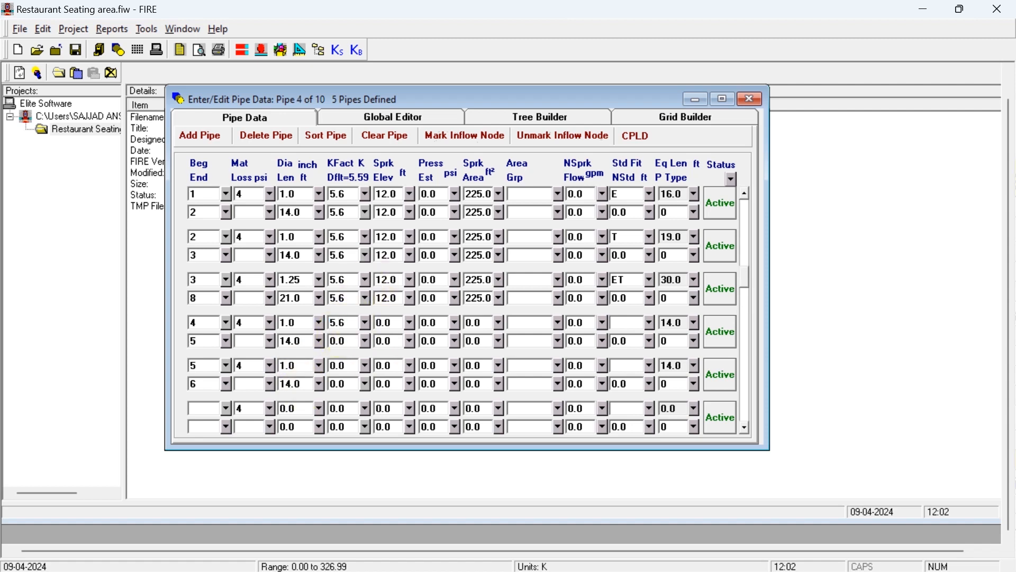
click(352, 340)
text(5.6)
click(401, 321)
text(12)
click(398, 341)
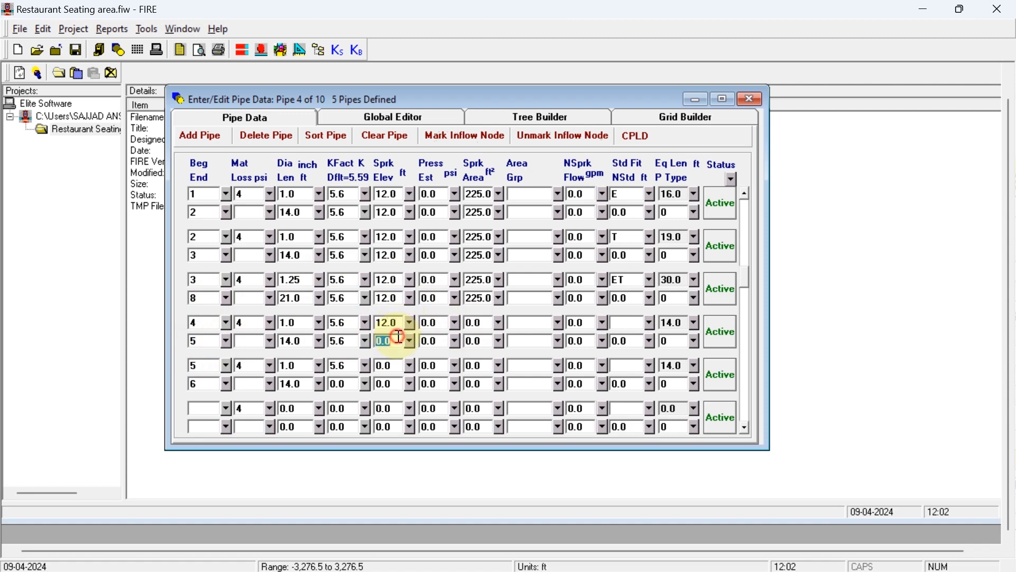
text(12)
click(490, 323)
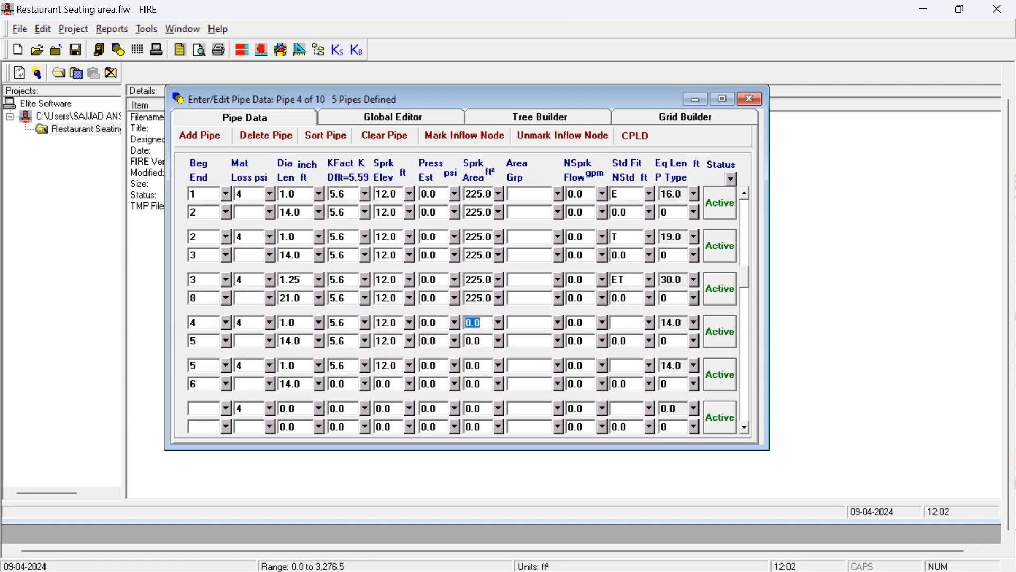
text(225)
click(485, 344)
text(225)
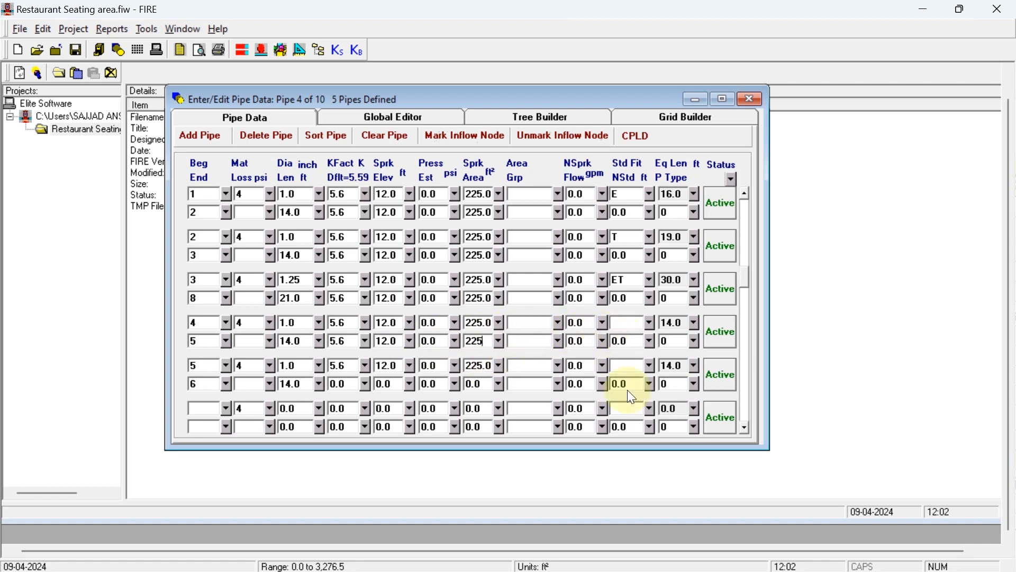
Consult the Excel drawing, return to FIRE, and define the sixth pipe from node 6 to node 8 with diameter 1.25 inch and length 5 ft.
click(630, 552)
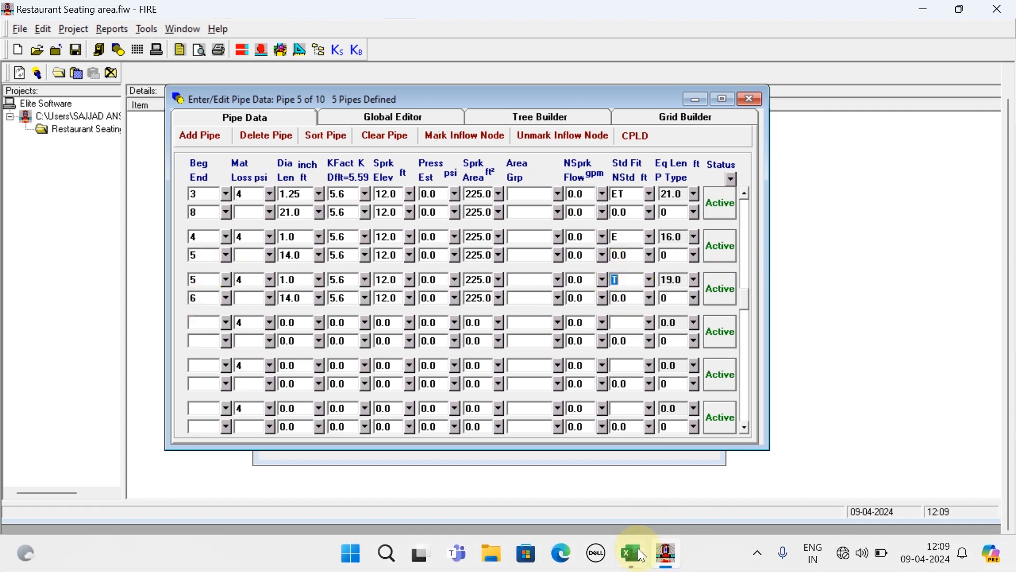
click(630, 555)
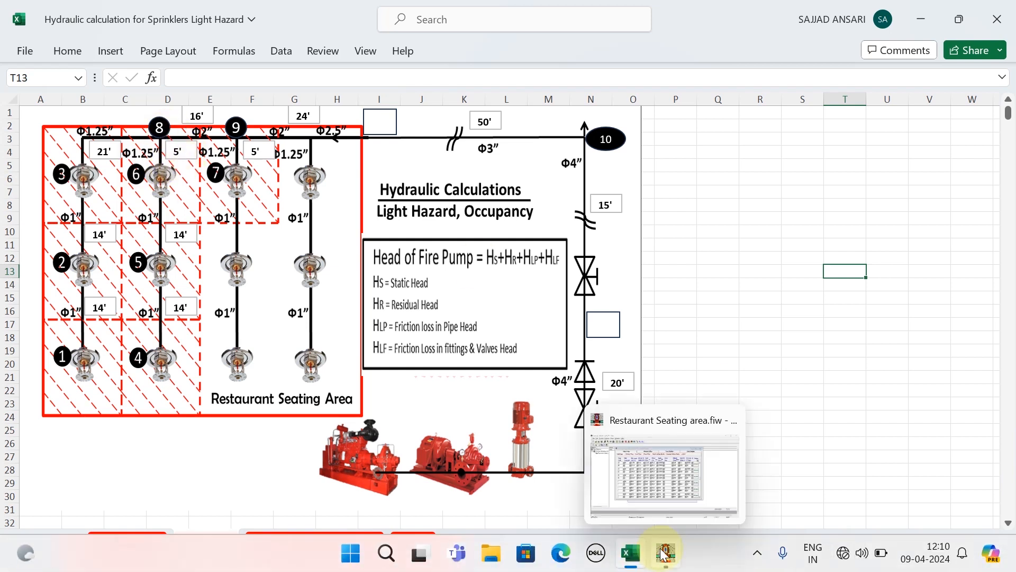
click(662, 552)
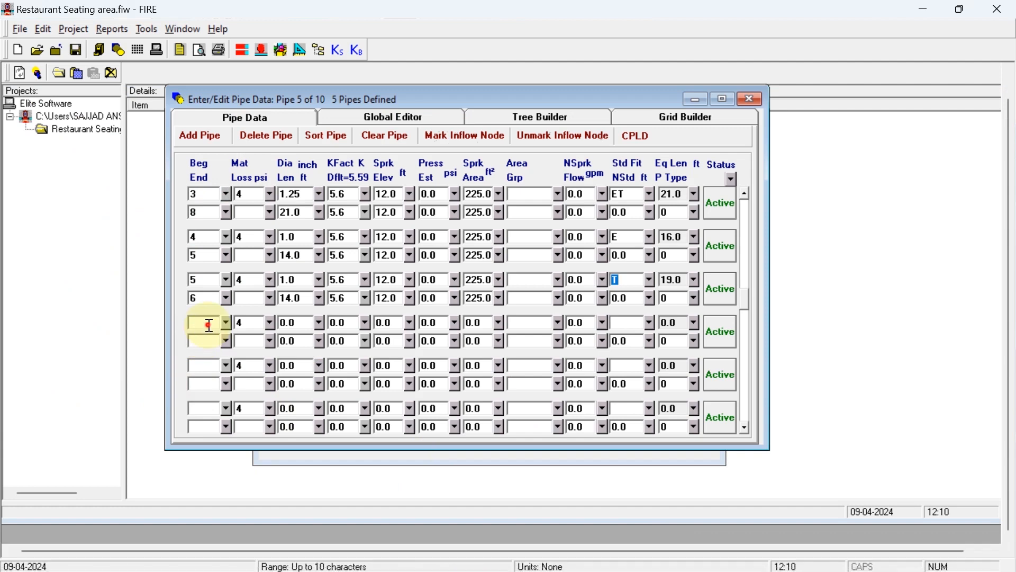
text(6)
click(203, 343)
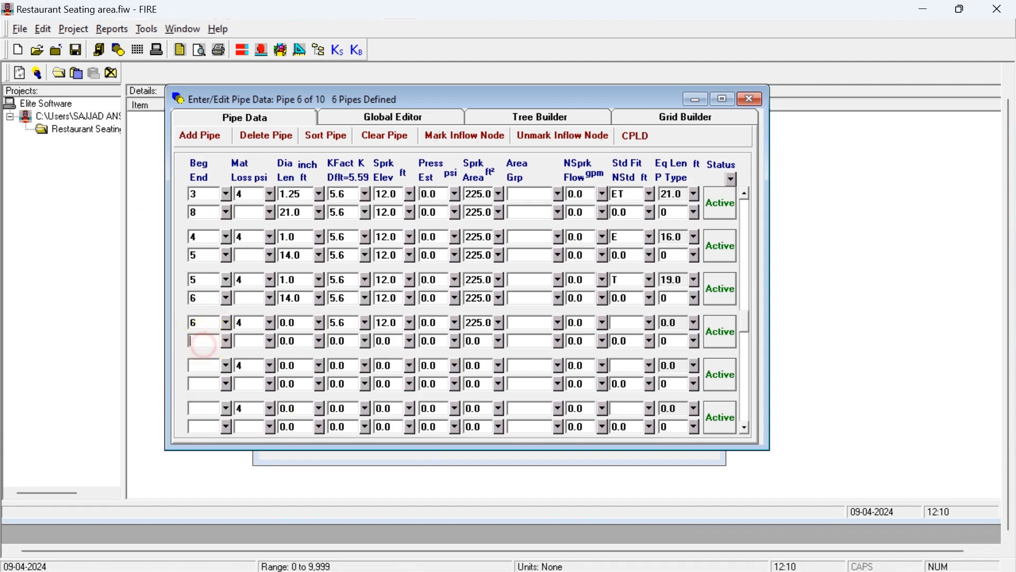
click(306, 323)
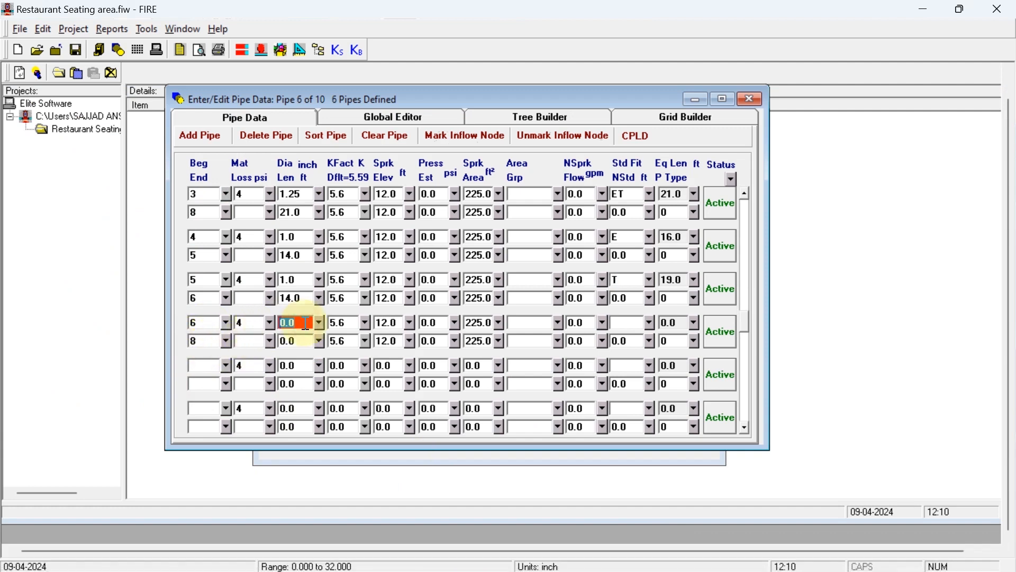
text(1.25)
click(299, 342)
text(5)
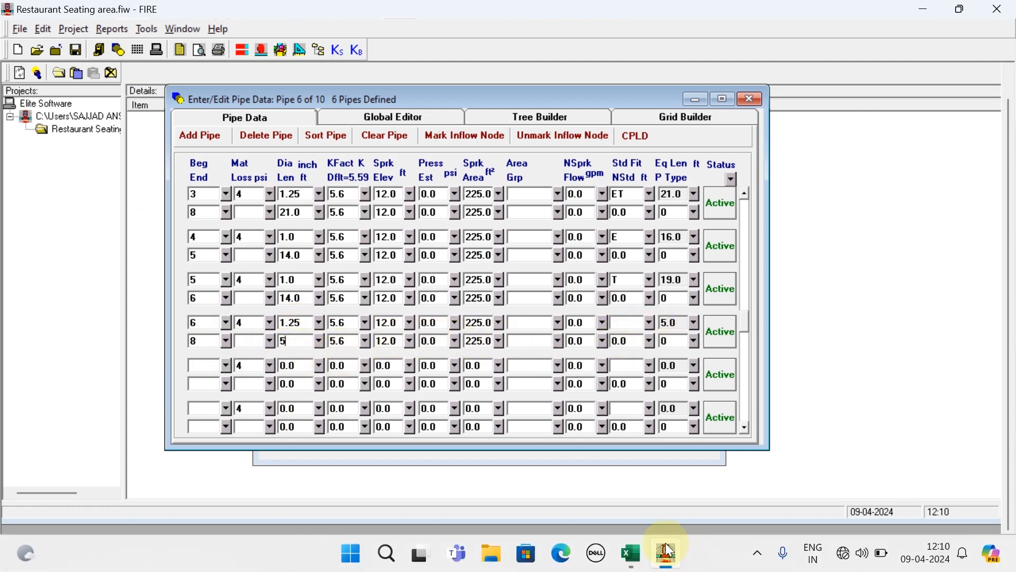
Check the Excel drawing for the node 6–8 fitting, return to FIRE, and assign Tee or Cross (T) to the sixth pipe.
click(642, 554)
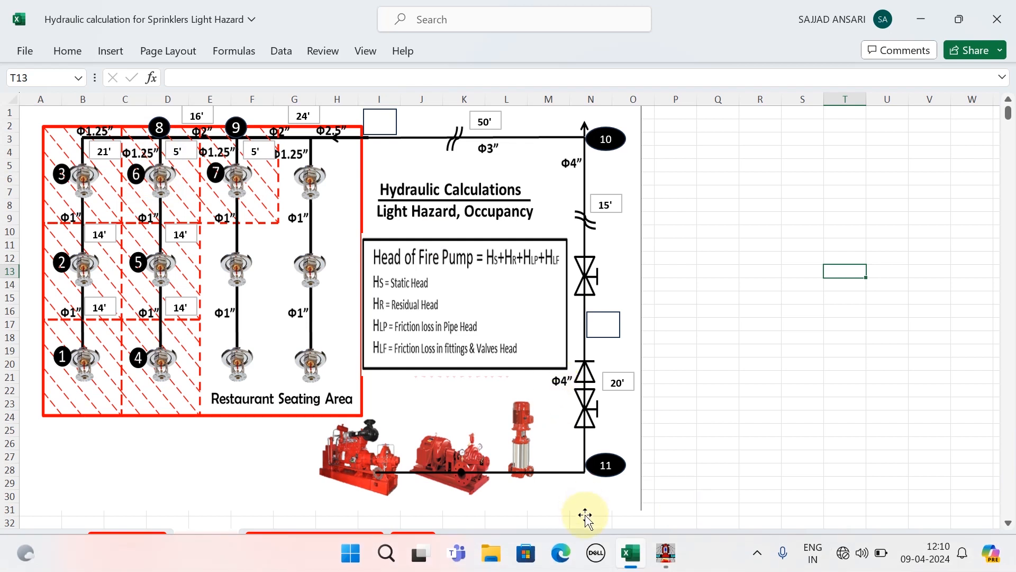
click(667, 554)
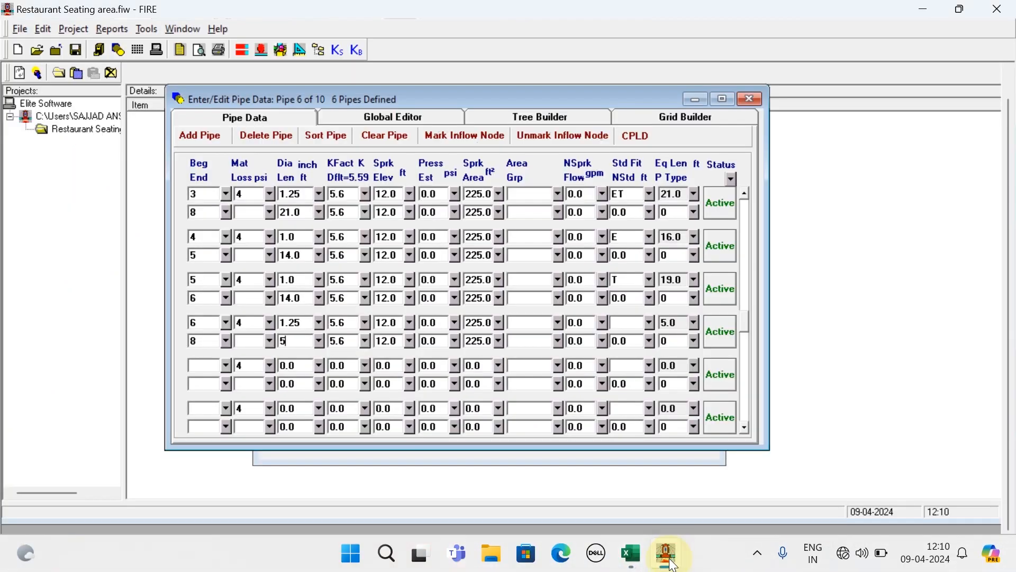
click(639, 564)
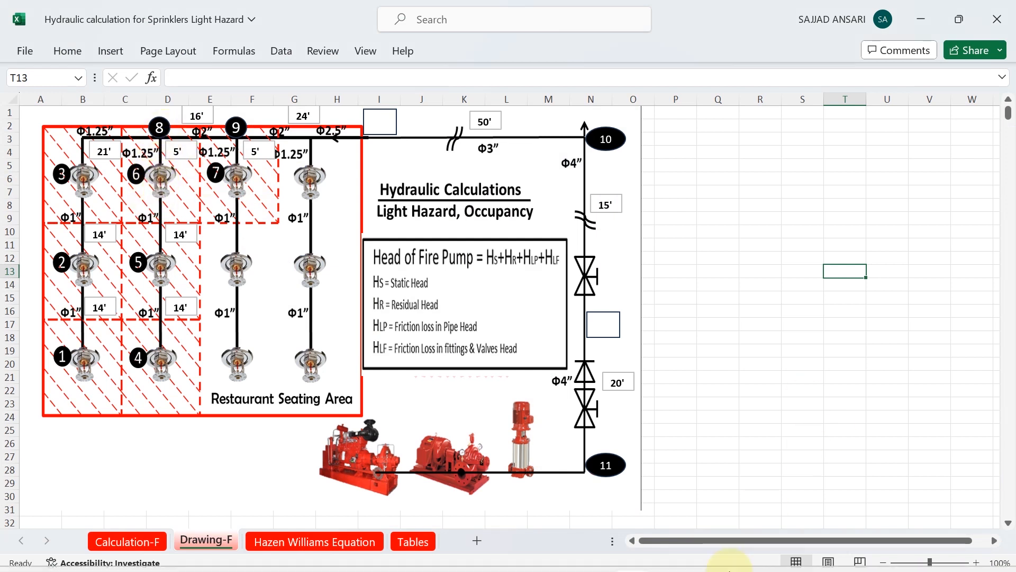
click(665, 554)
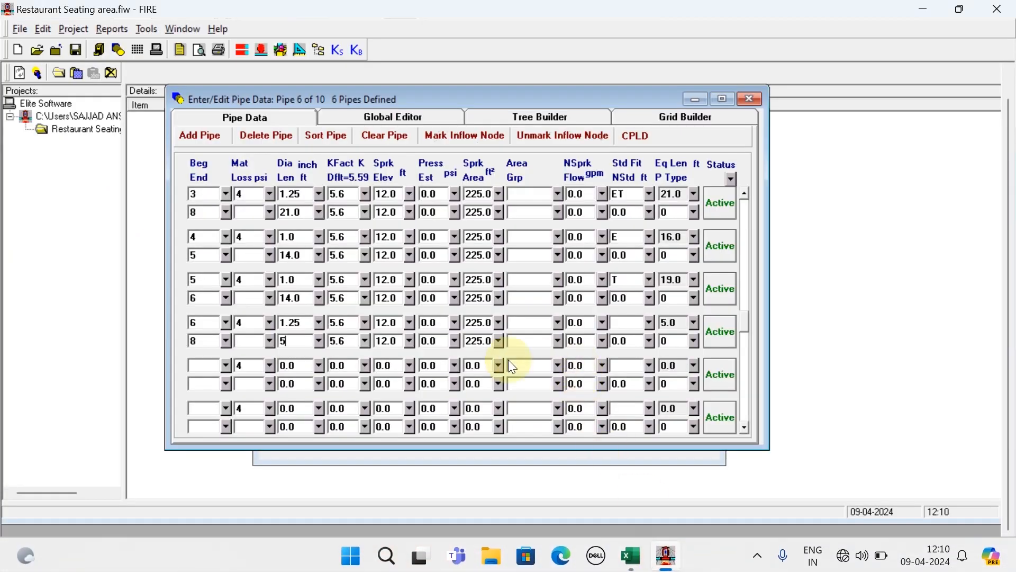
click(651, 324)
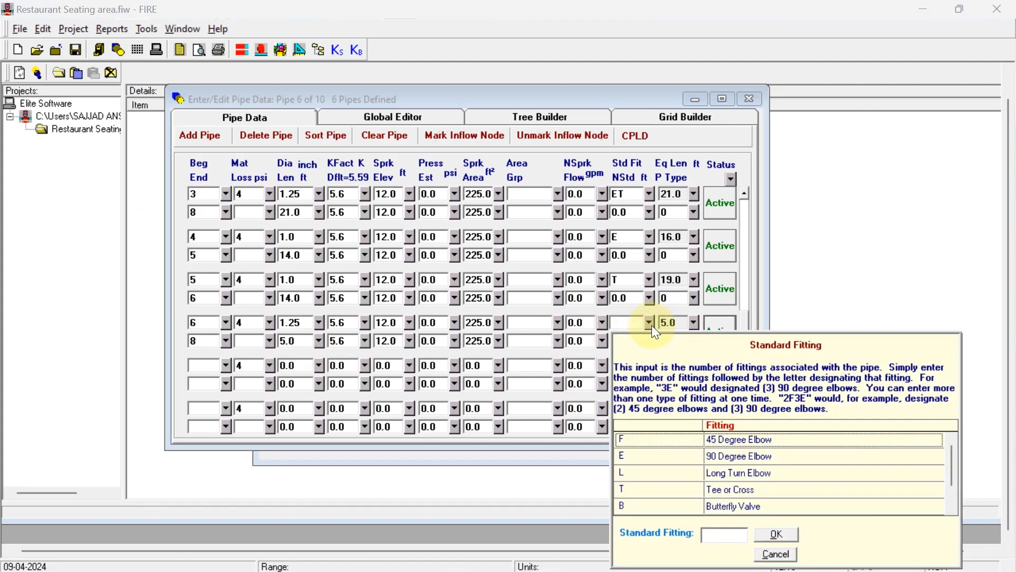
double_click(656, 495)
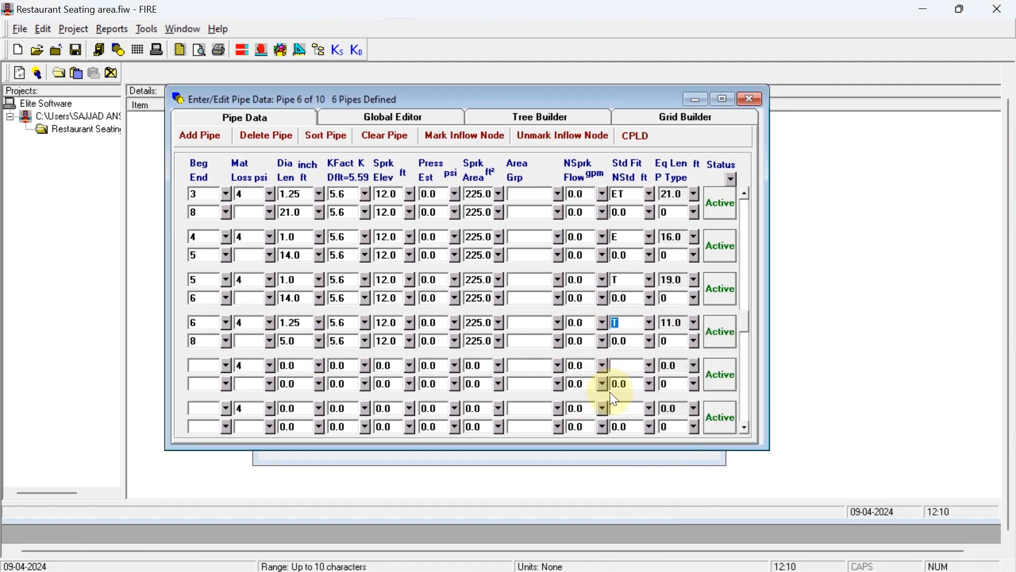
Consult the Excel drawing, return to FIRE, and define the seventh pipe from node 8 to node 9 with diameter 2 inch and length 16 ft.
click(644, 559)
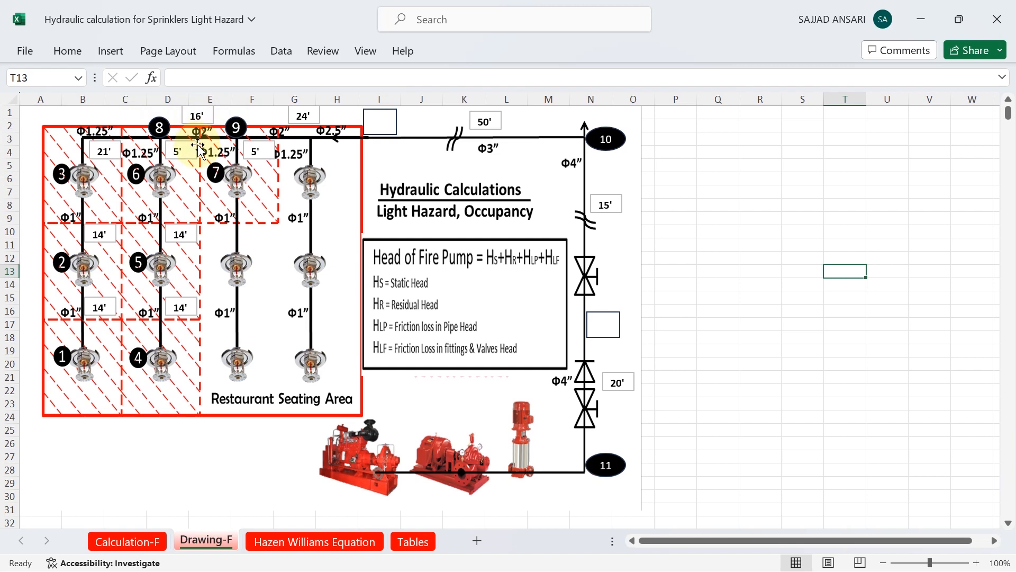
mouse_move(625, 553)
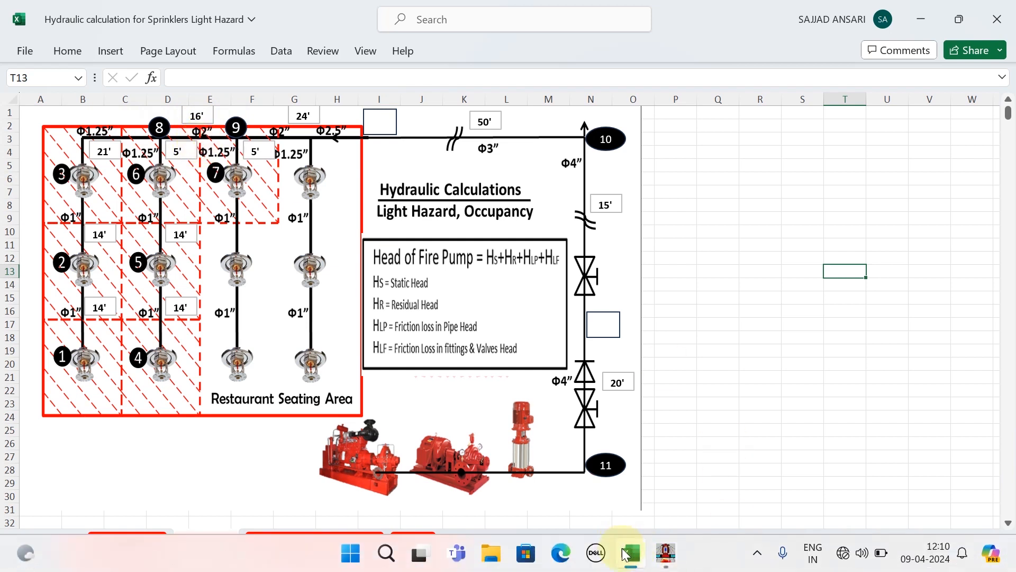
click(665, 553)
click(212, 363)
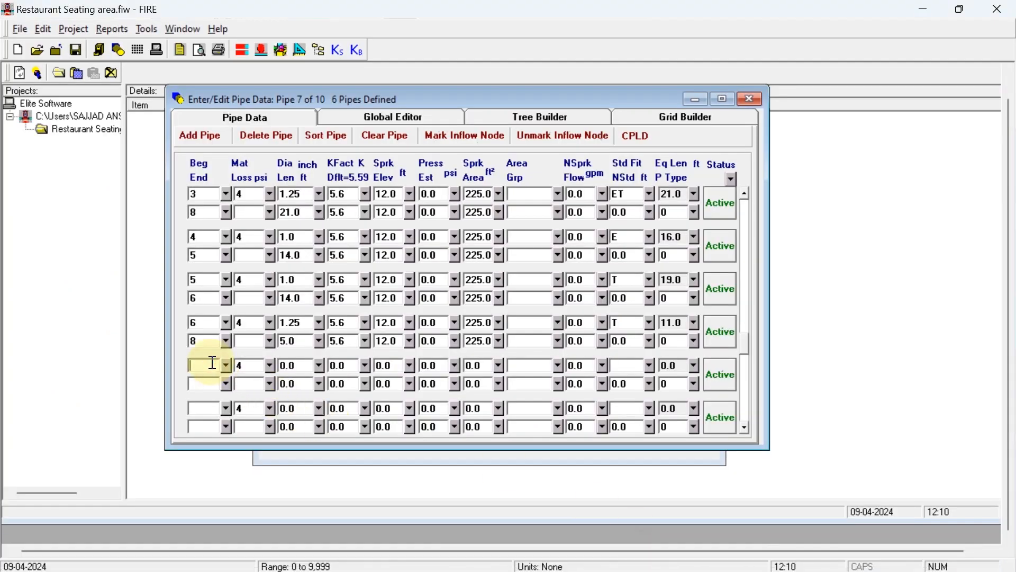
text(8)
key(Tab)
text(9)
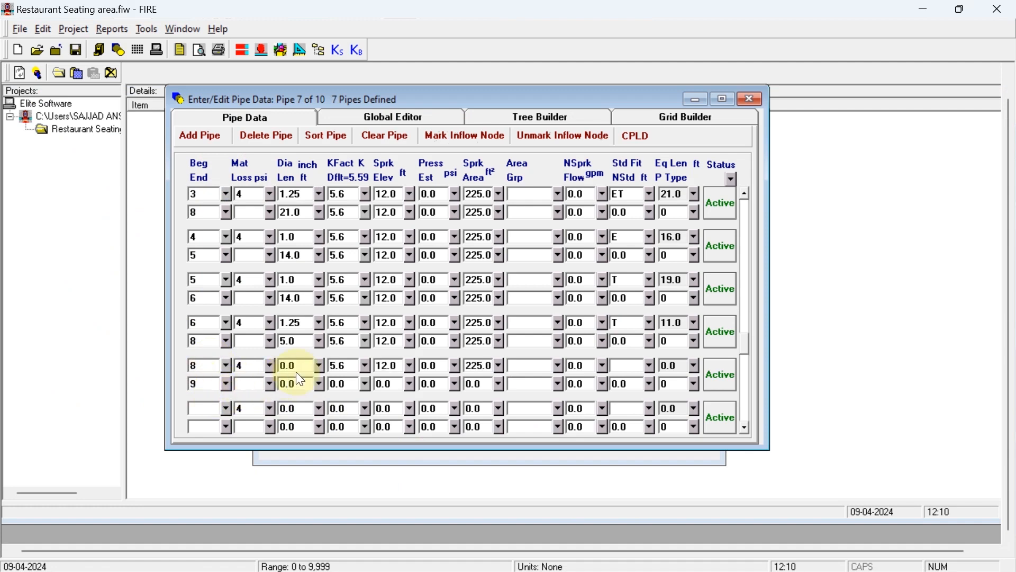
click(309, 368)
text(2)
click(300, 386)
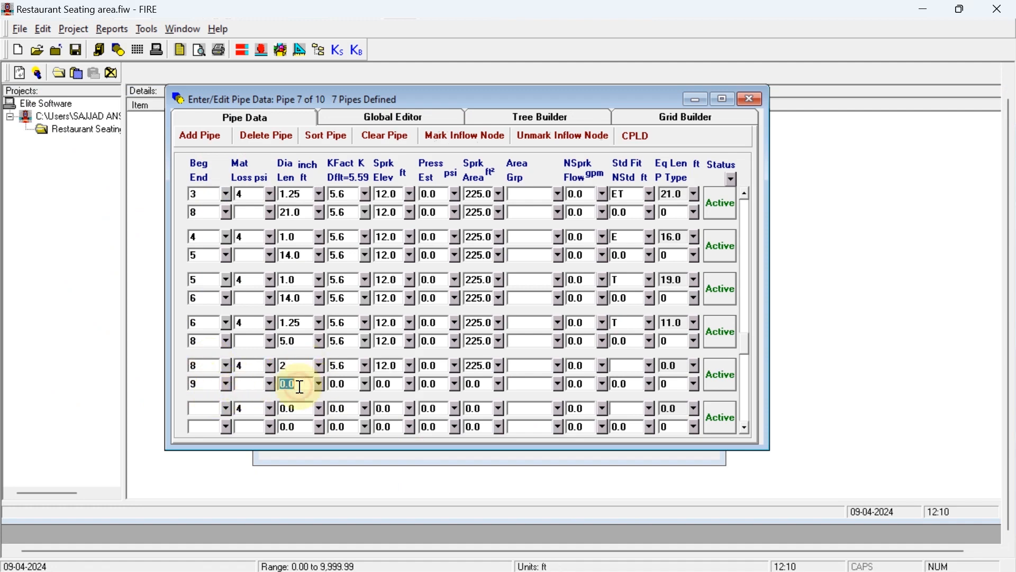
text(16)
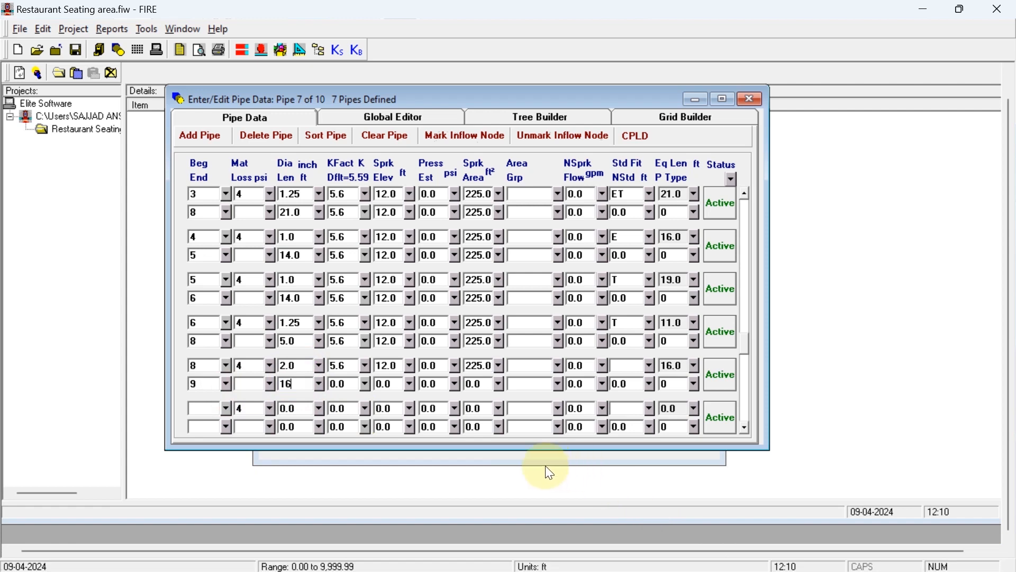
Set node 9 of the seventh pipe to K-factor 5.6, sprinkler elevation 12 ft and sprinkler area 225 ft².
click(352, 381)
text(5.6)
click(398, 386)
text(12)
click(483, 382)
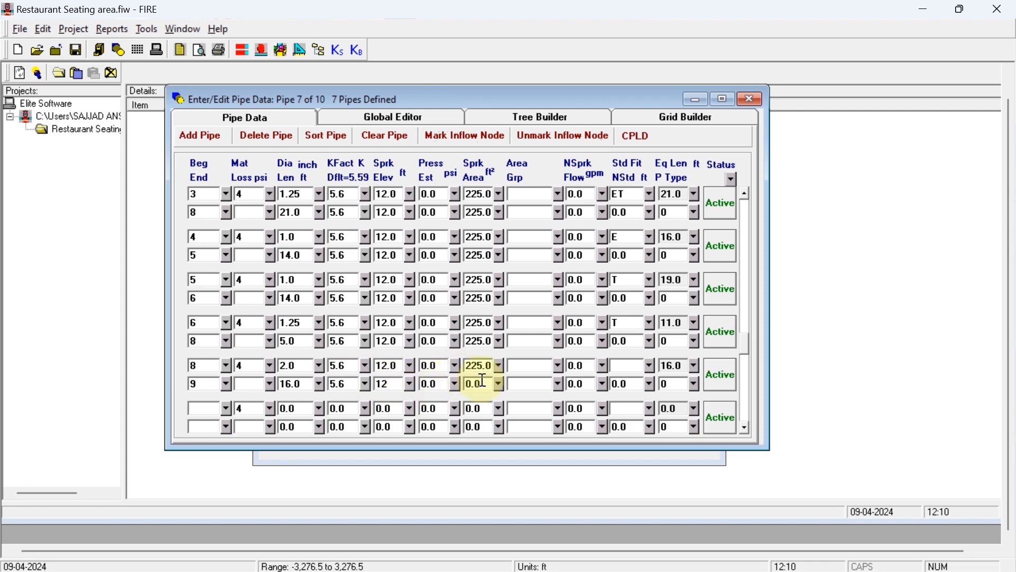
text(225)
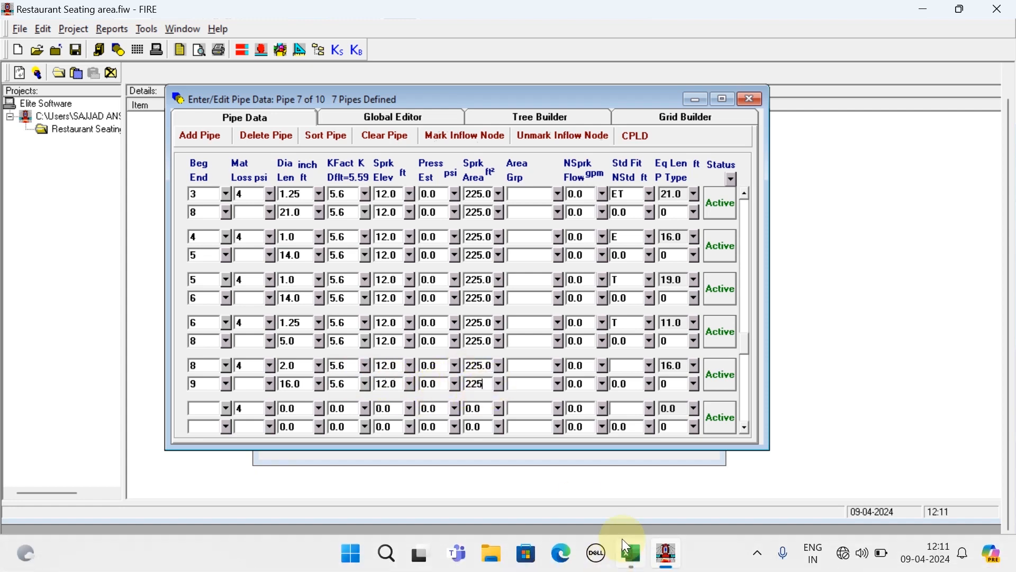
Check the Excel drawing for the node 8–9 fitting, return to FIRE, and assign Tee or Cross (T) to the seventh pipe.
click(630, 556)
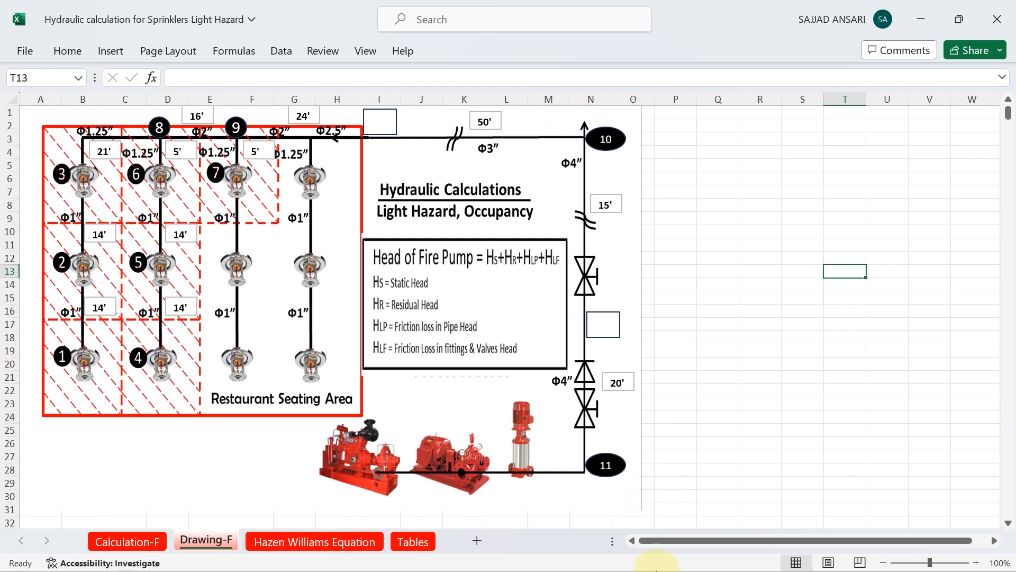
click(668, 557)
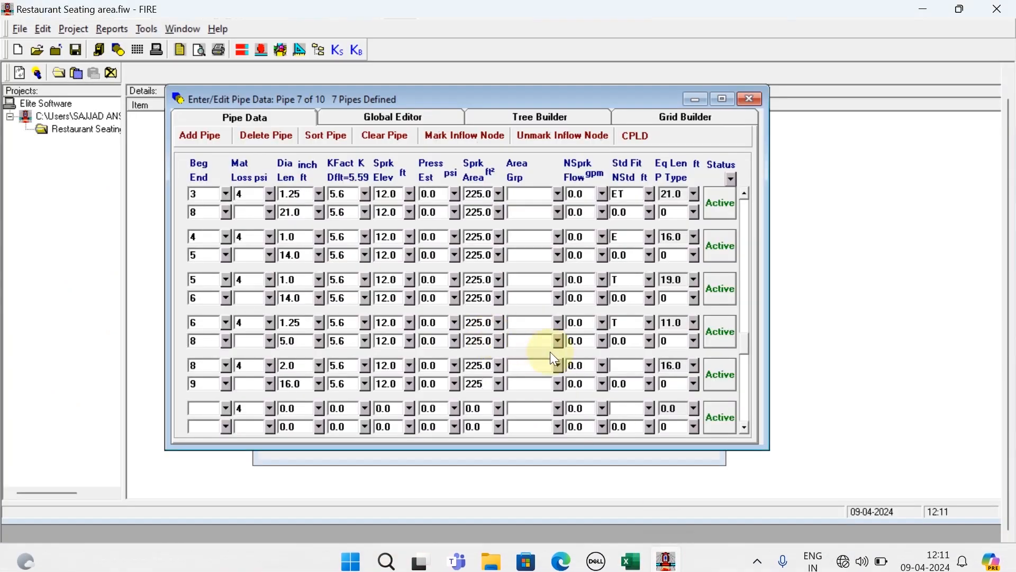
click(651, 366)
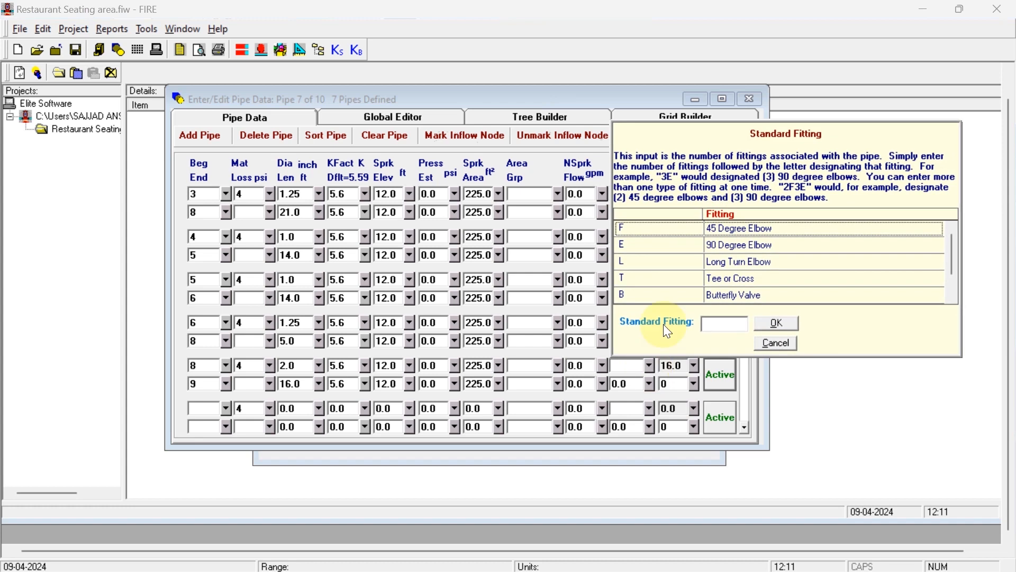
double_click(651, 277)
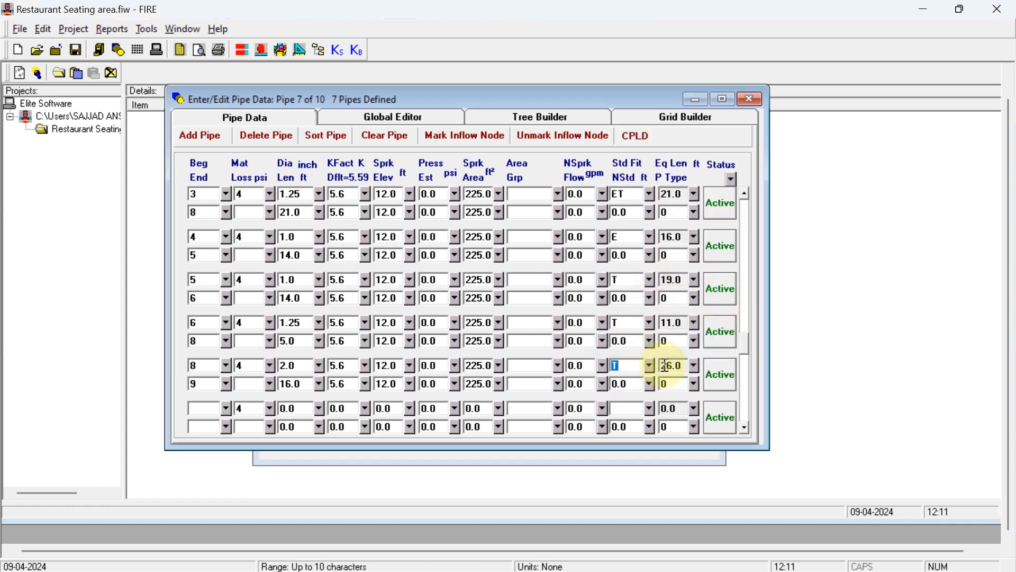
Consult the Excel drawing, return to FIRE, and define the eighth pipe from node 7 to node 9 with diameter 1.25 inch and length 5 ft.
click(742, 426)
double_click(743, 427)
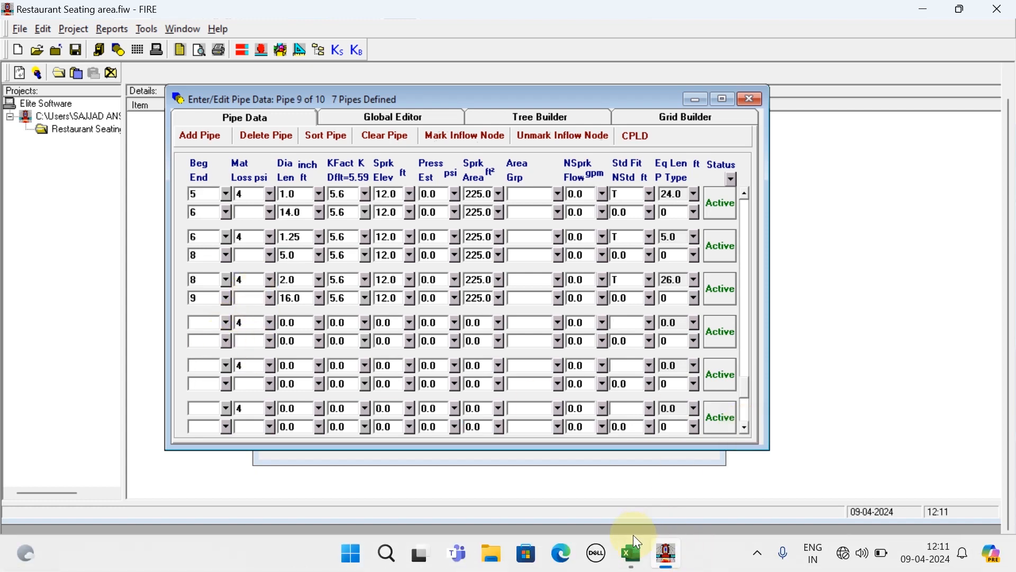
click(631, 553)
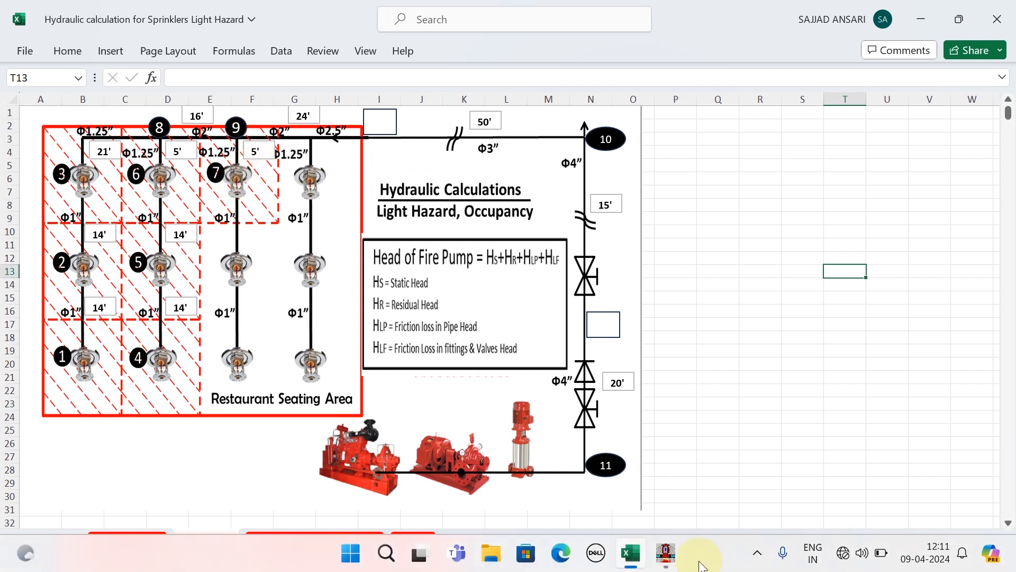
click(653, 560)
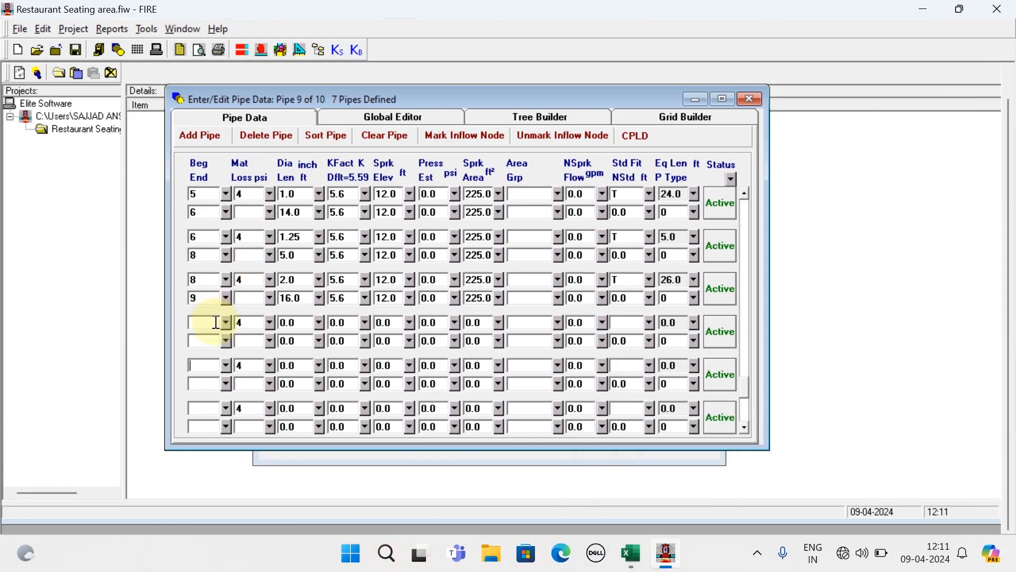
click(216, 322)
click(210, 339)
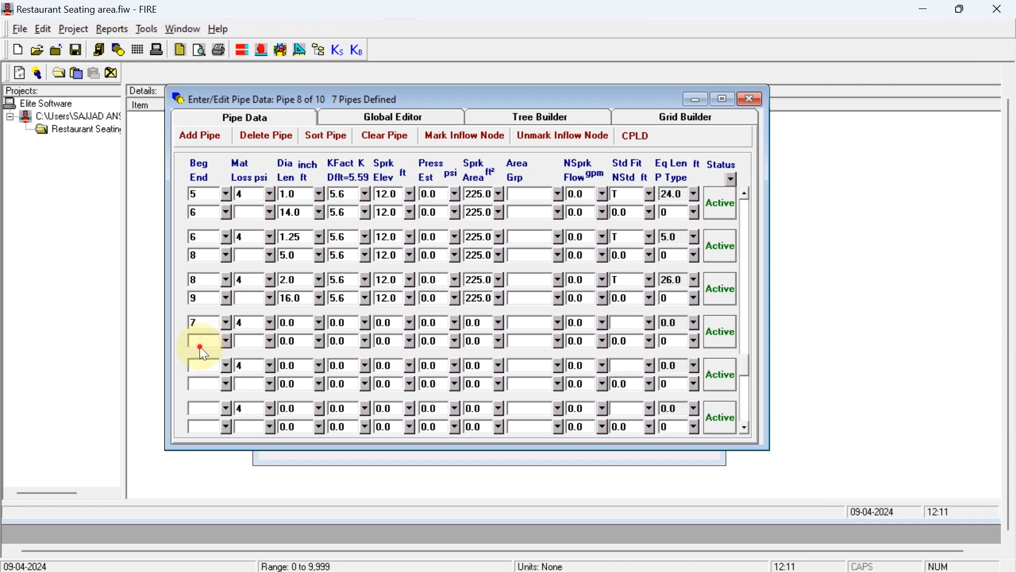
text(9)
click(296, 322)
text(1.2)
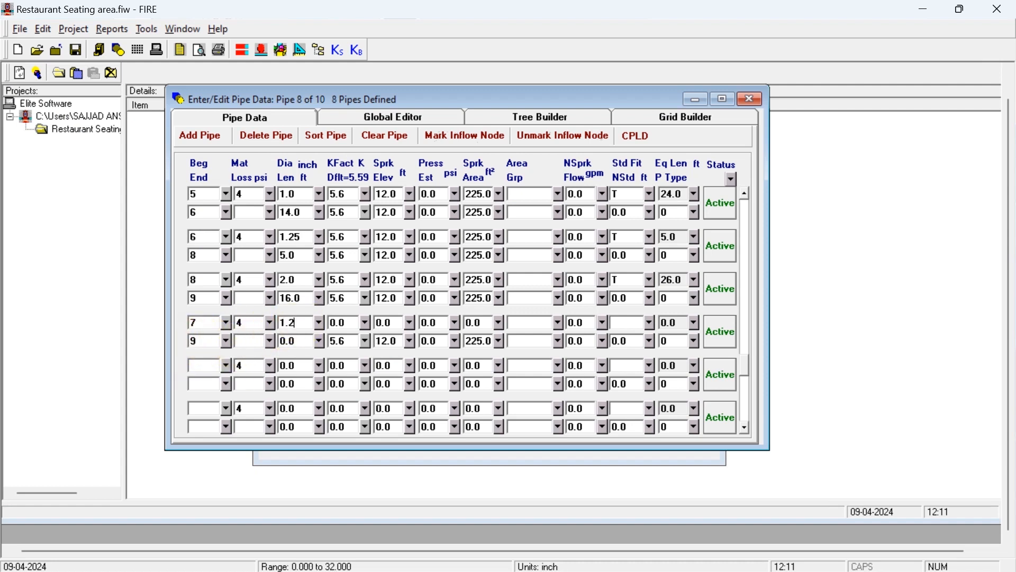
text(5)
click(298, 342)
text(5)
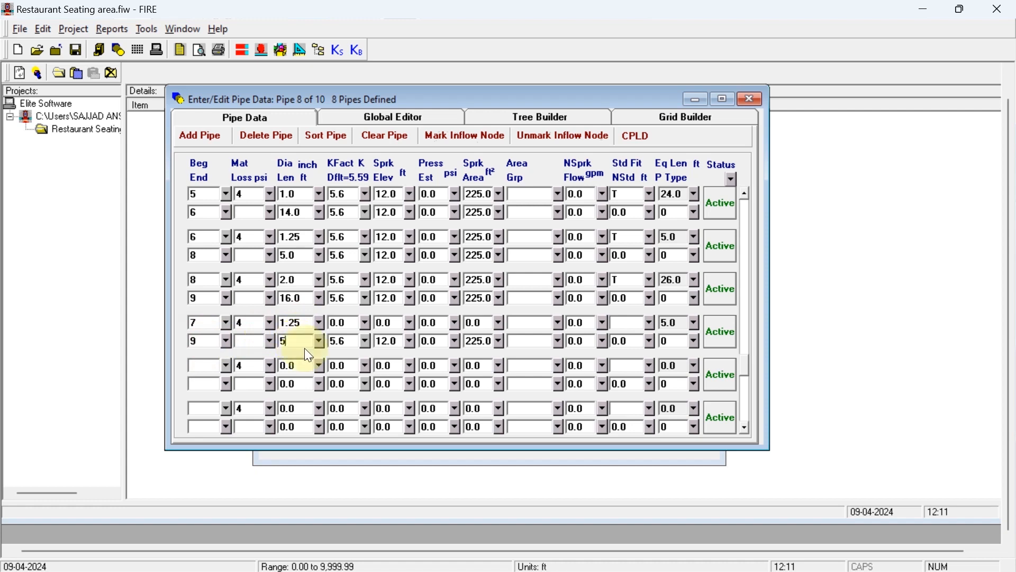
Set node 7 of the eighth pipe to K-factor 5.6, sprinkler elevation 12 ft and sprinkler area 225 ft².
click(345, 323)
text(5.6)
click(395, 324)
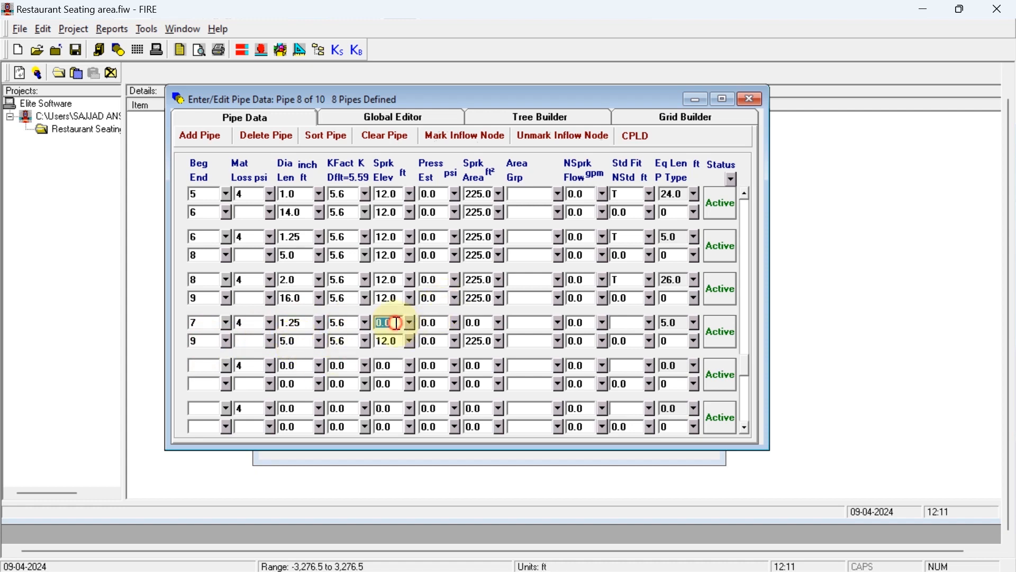
text(12)
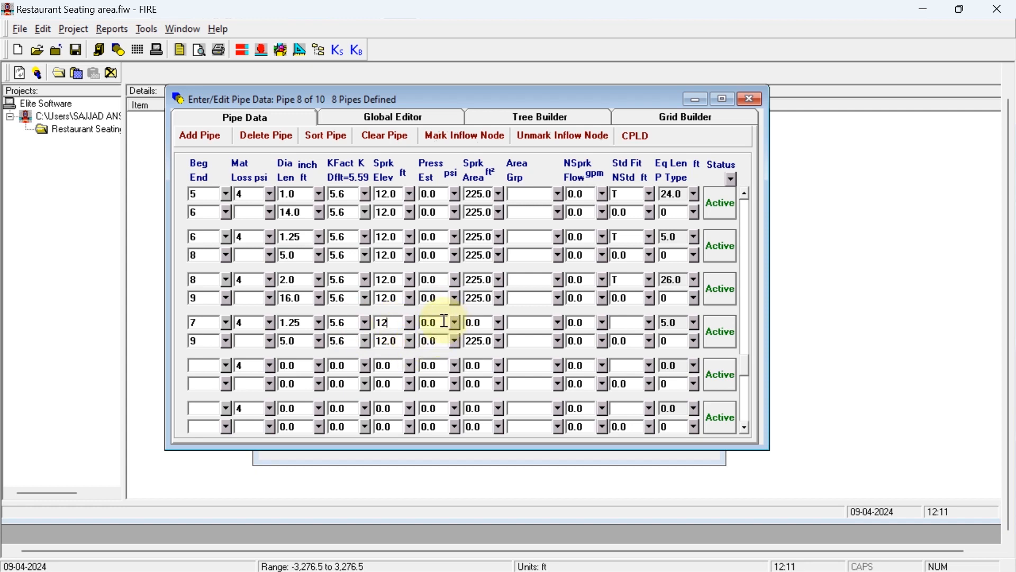
click(488, 324)
text(225)
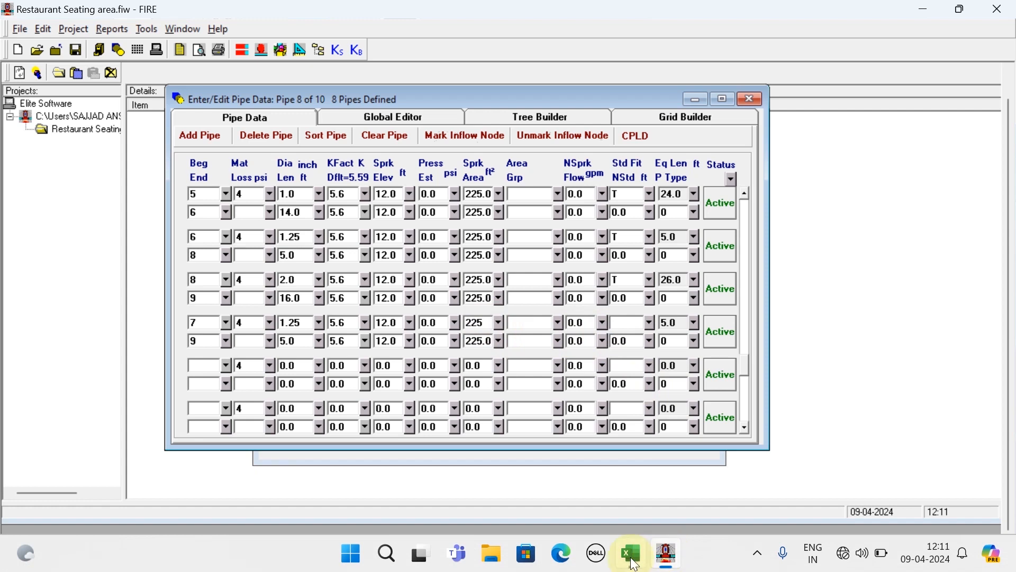
Check the Excel drawing for the node 7–9 fitting, return to FIRE, and assign 90 Degree Elbow (E) to the eighth pipe.
click(630, 564)
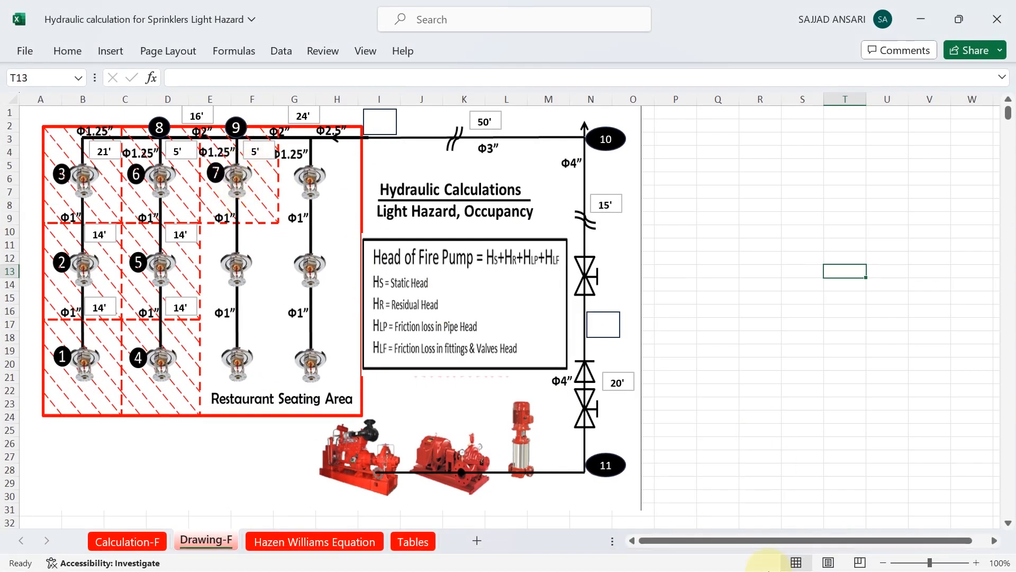
click(673, 565)
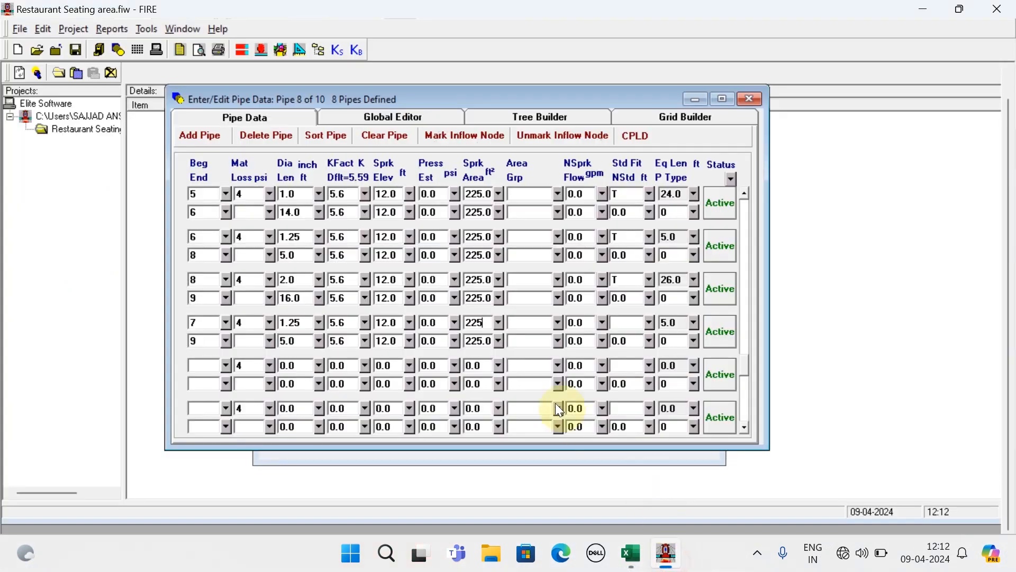
click(653, 322)
double_click(647, 458)
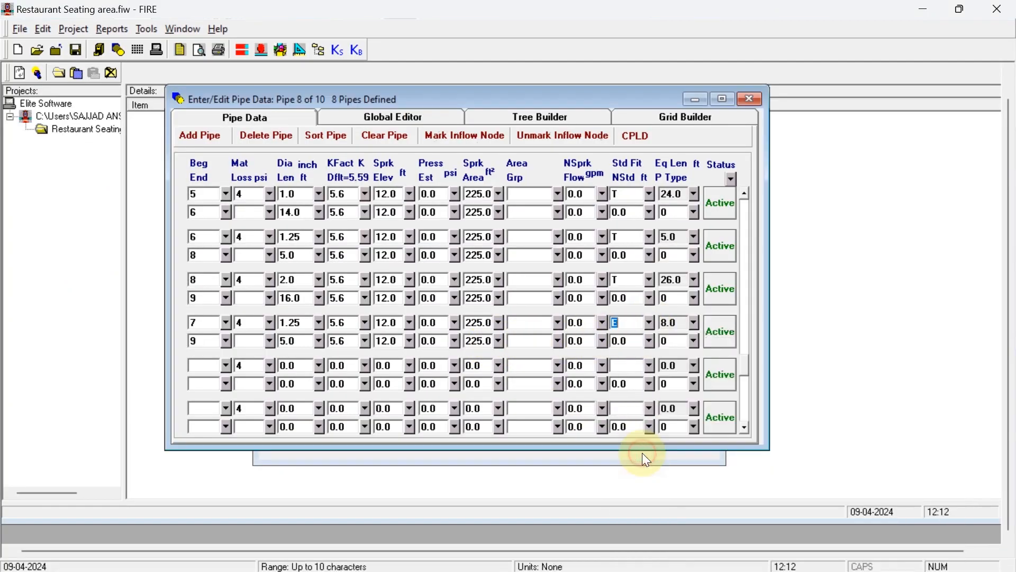
Consult the Excel drawing, return to FIRE, and define the ninth pipe from node 9 to node 10 with diameter 3 inch and length 74 ft.
click(626, 547)
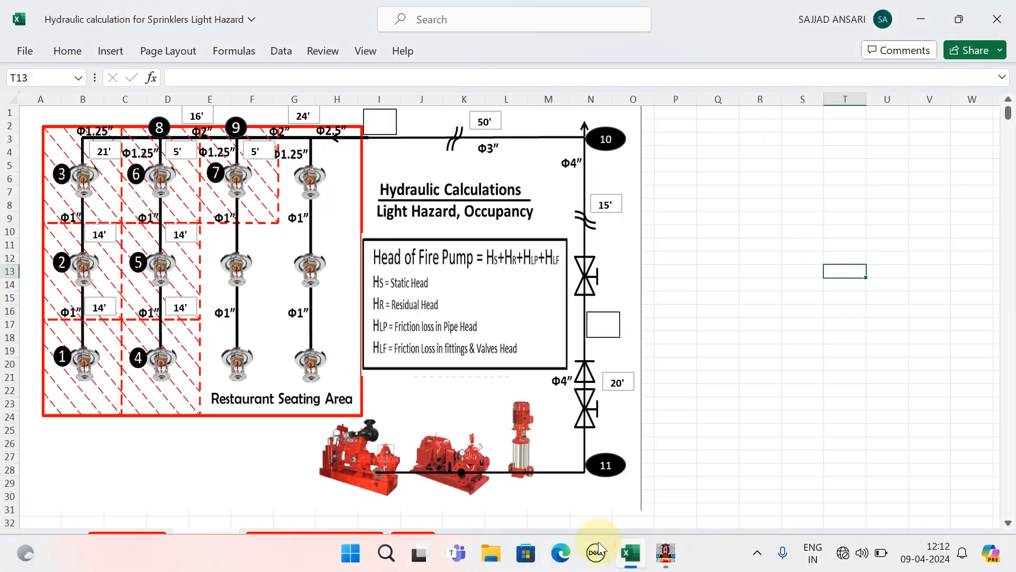
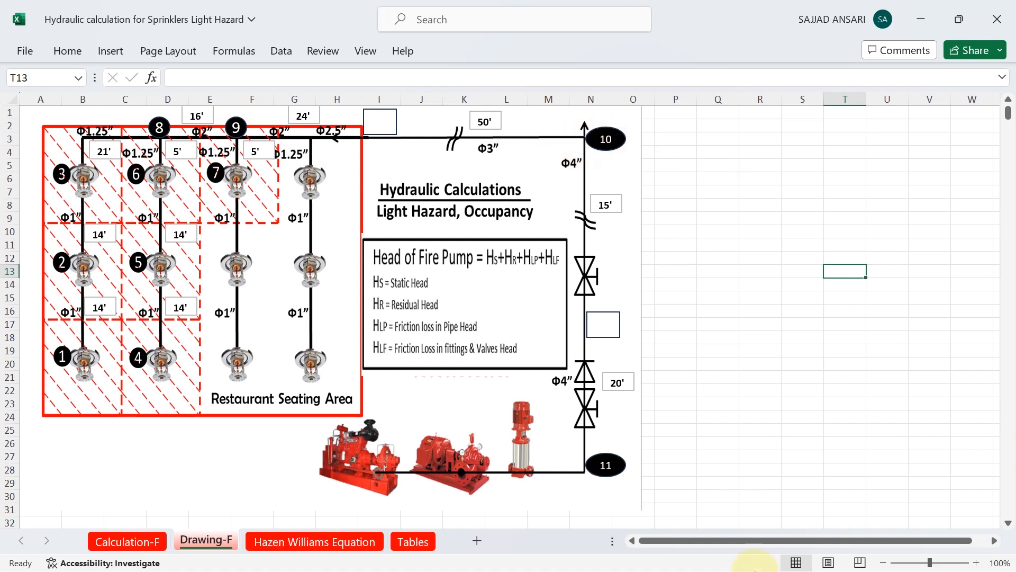
click(663, 560)
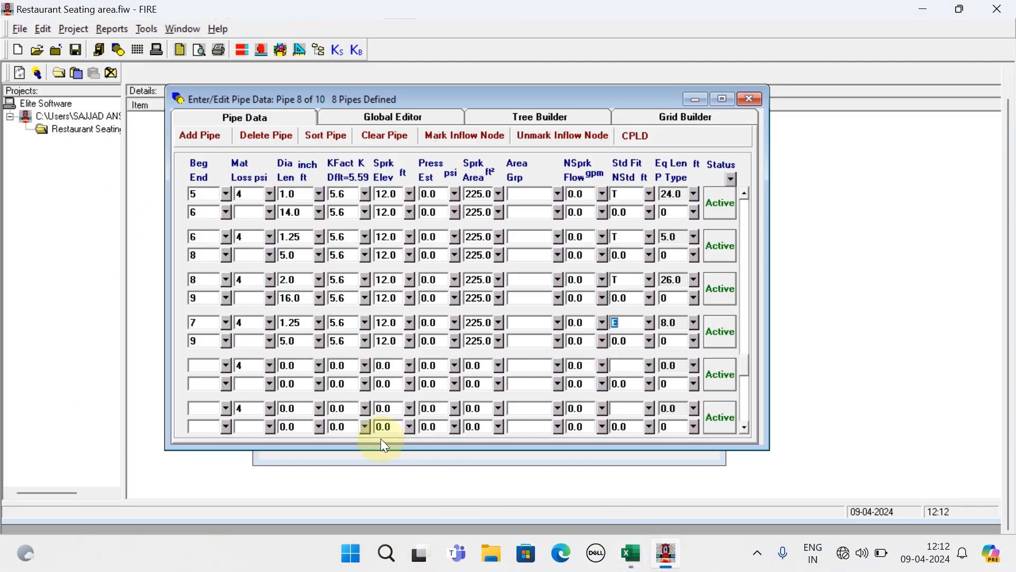
click(664, 560)
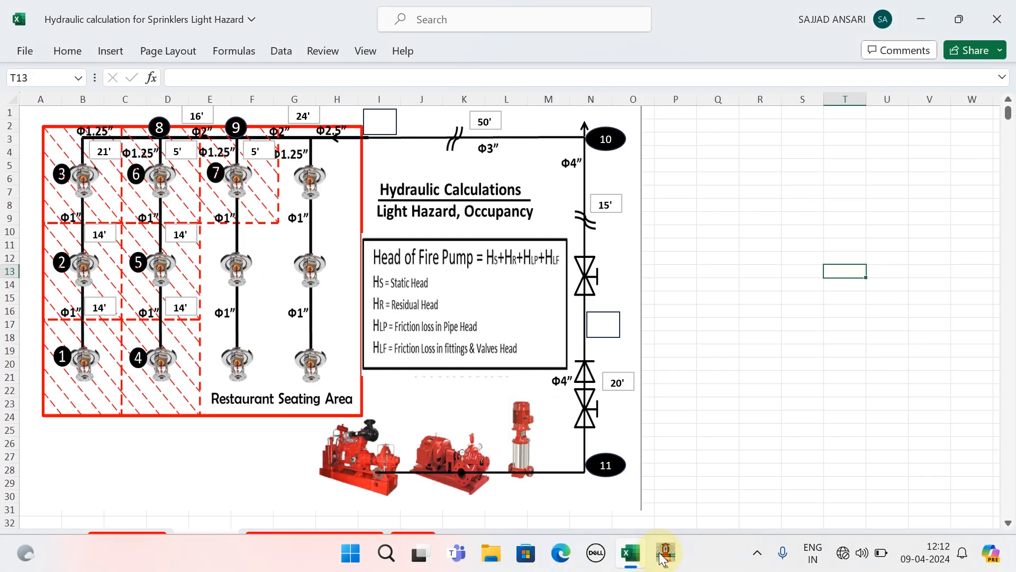
click(663, 558)
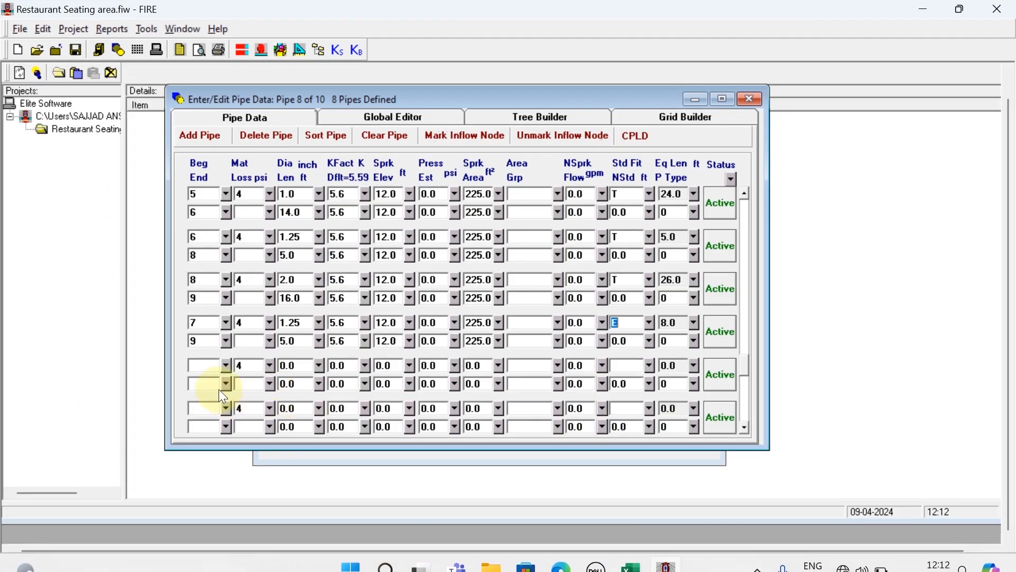
click(197, 366)
text(9)
click(198, 383)
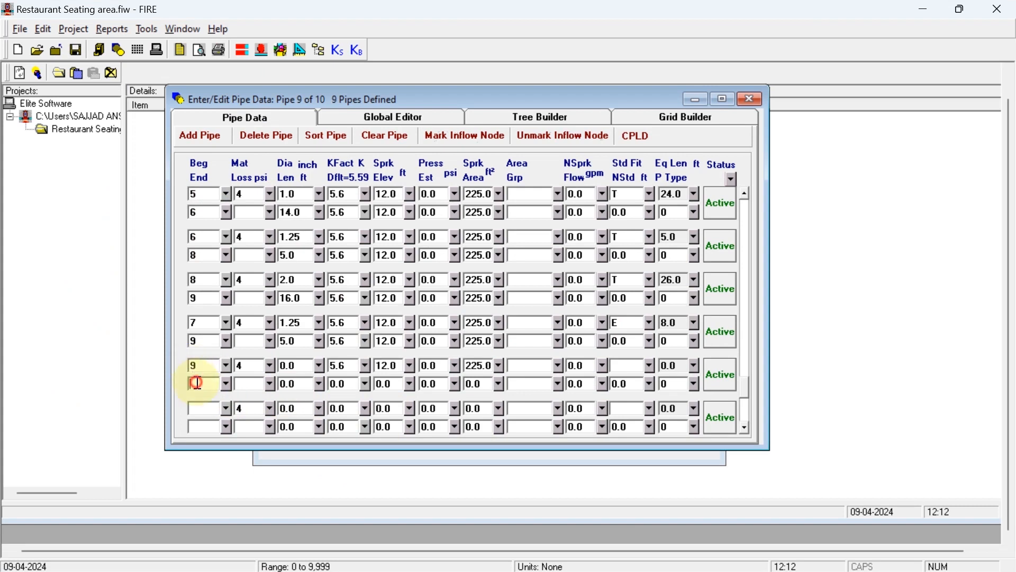
text(10)
click(308, 369)
text(3)
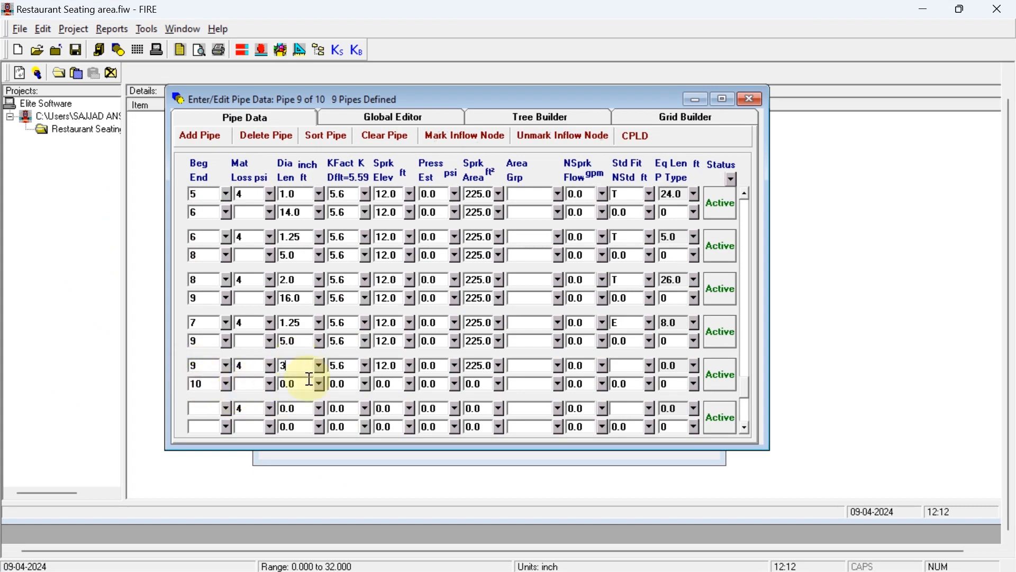
click(303, 384)
text(74)
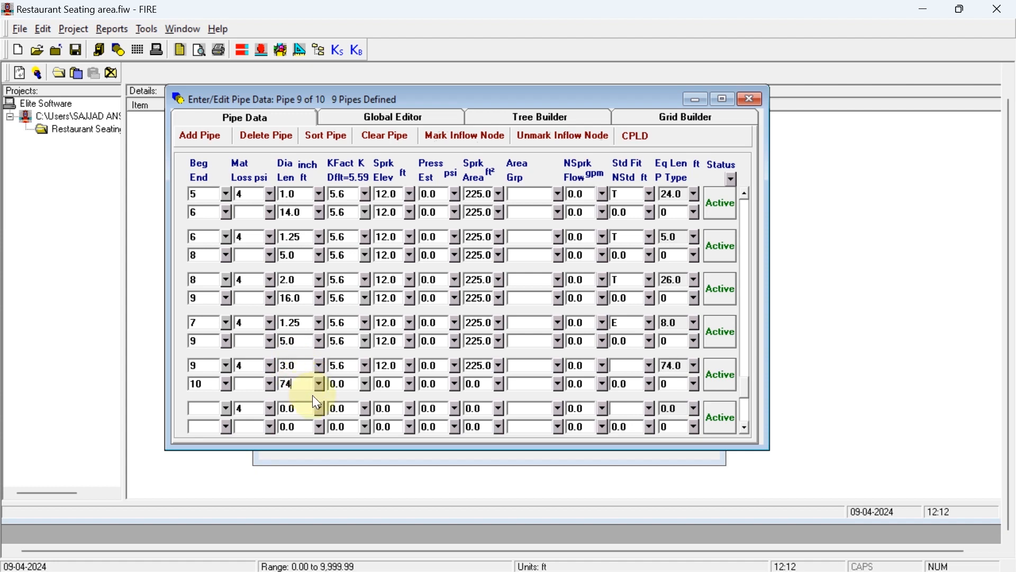
Set node 10's K-factor to 5.6 on the ninth pipe, try to save the project, and dismiss the message.
click(343, 383)
text(5.6)
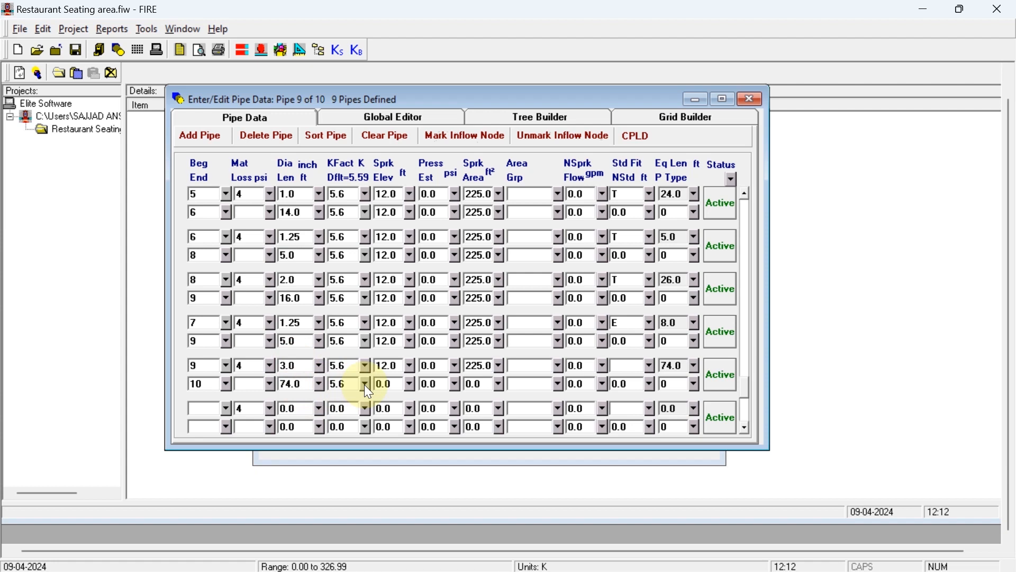
key(ctrl+s)
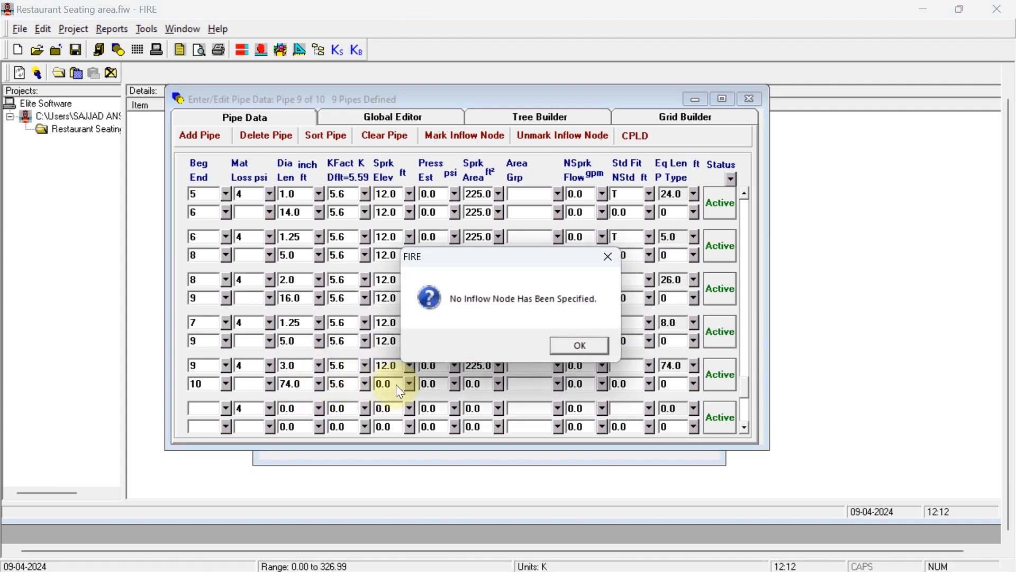
click(608, 257)
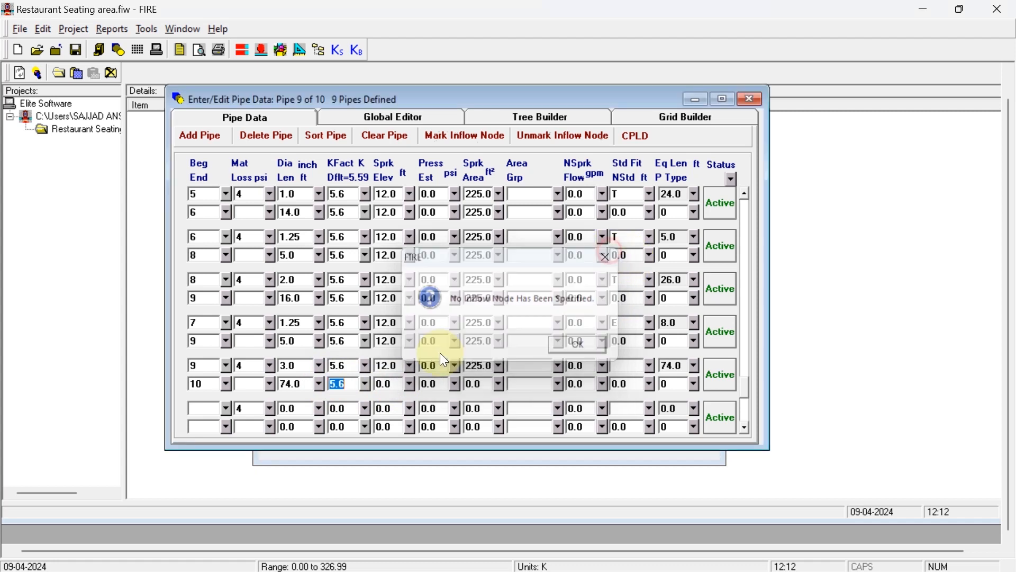
Set node 10 of the ninth pipe to sprinkler elevation 12 ft and sprinkler area 225 ft².
click(398, 387)
text(12)
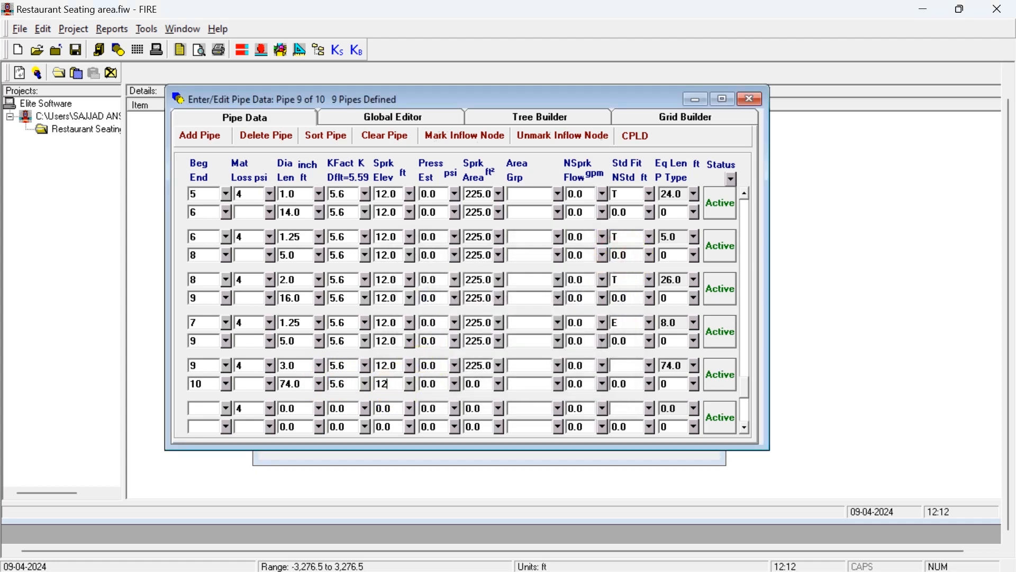
click(480, 382)
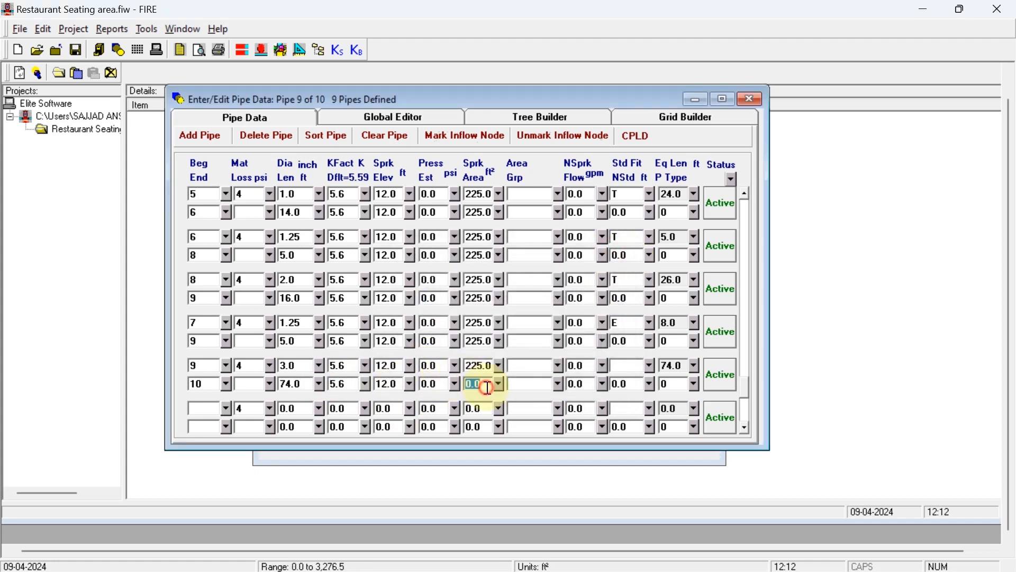
text(225)
Assign the standard fitting code ET, one 90 Degree Elbow and one Tee or Cross, to the ninth pipe.
click(646, 366)
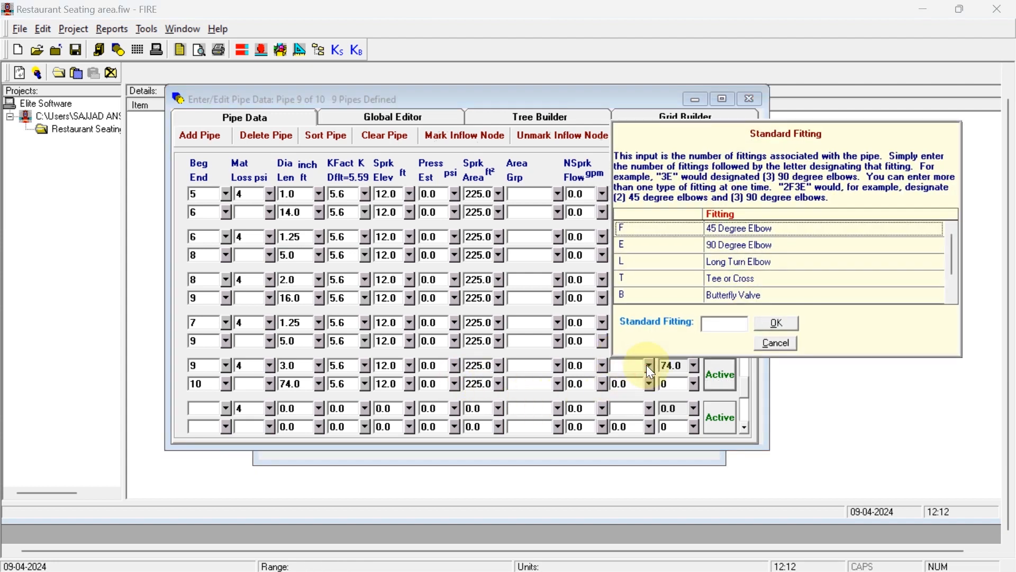
click(720, 323)
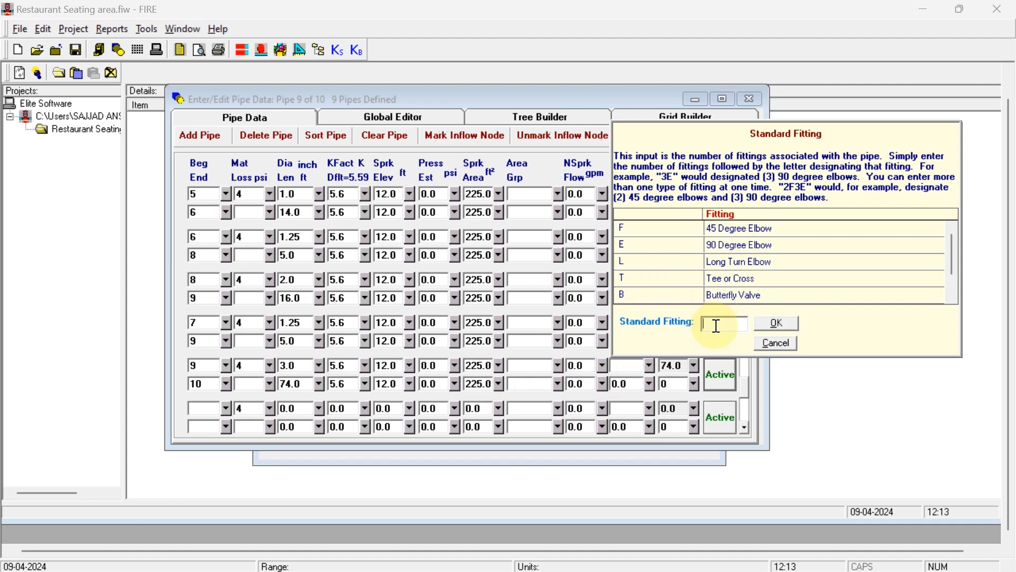
text(ET)
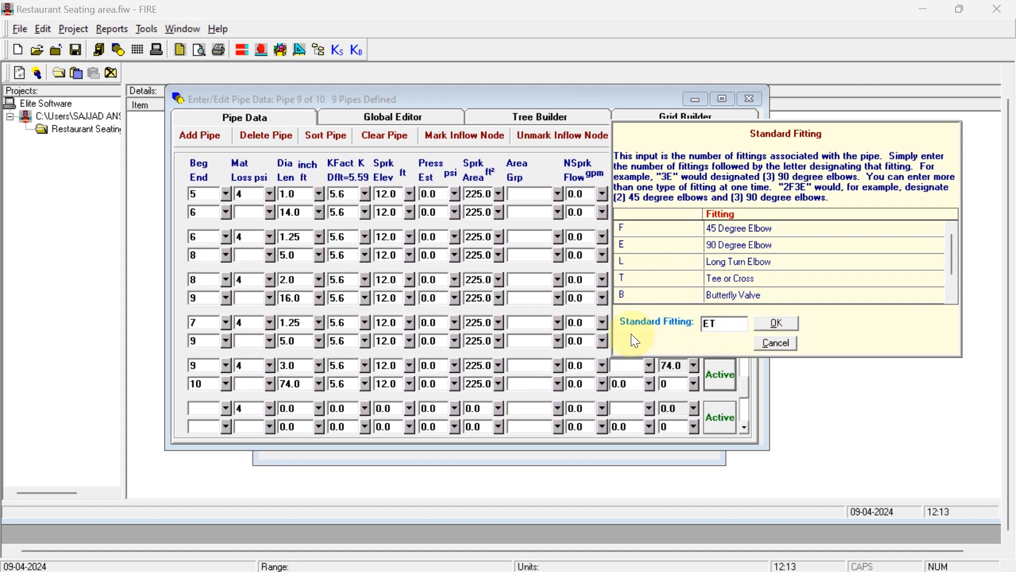
click(782, 323)
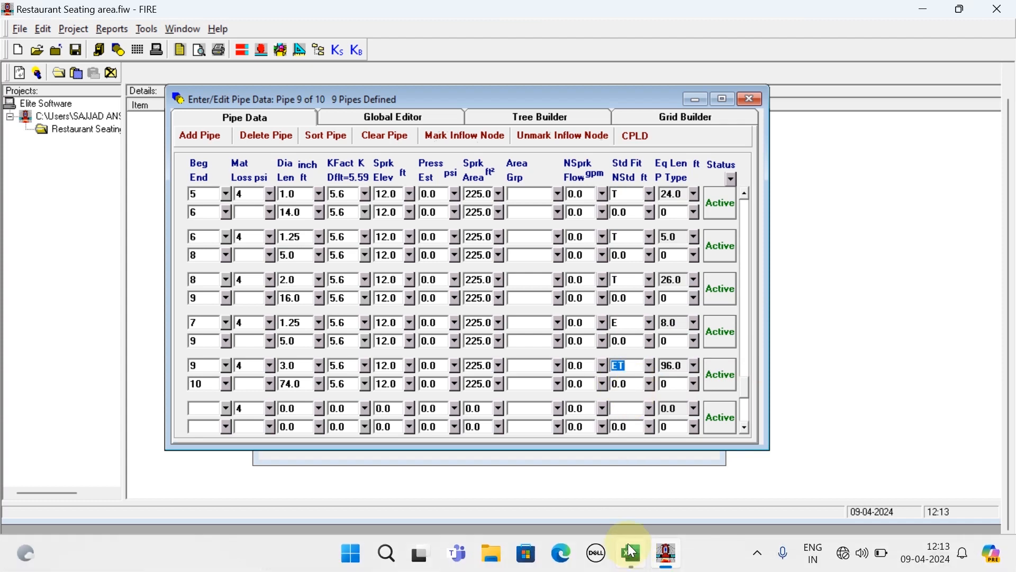
Consult the Excel drawing, return to FIRE, and define the tenth pipe from node 10 to node 11 with diameter 4 inch and length 35 ft.
click(630, 565)
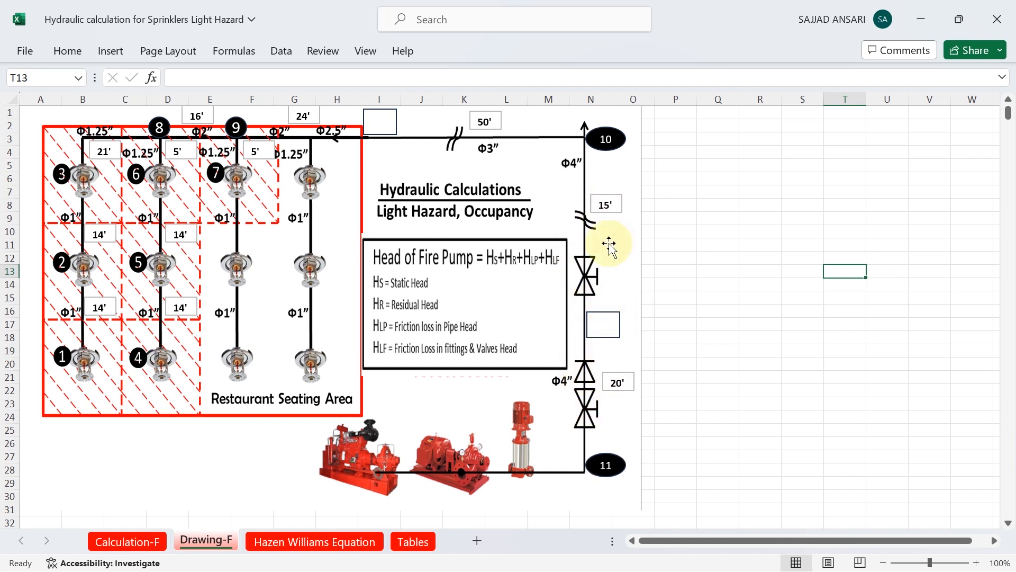
mouse_move(758, 568)
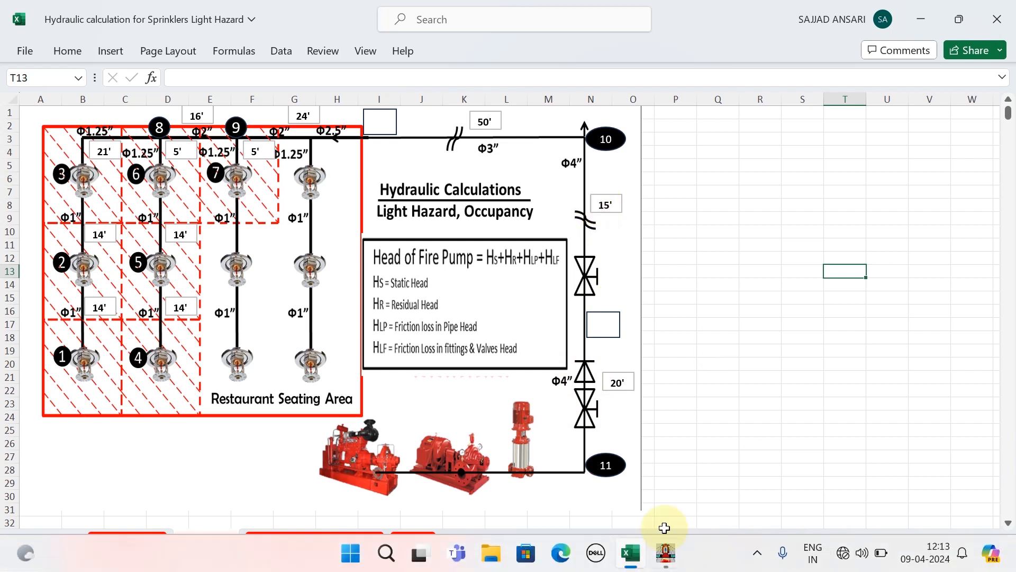
click(669, 559)
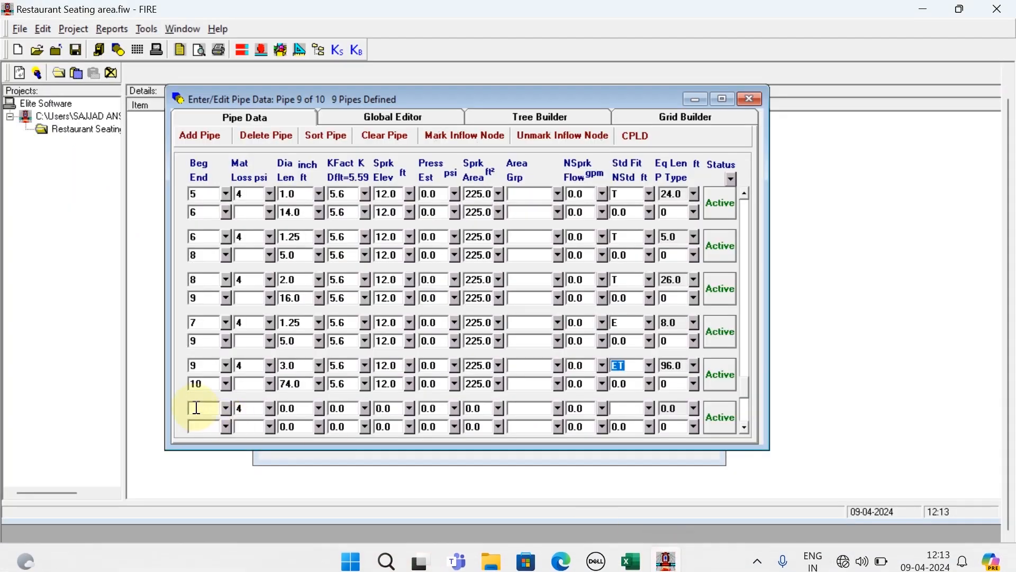
click(196, 409)
text(10)
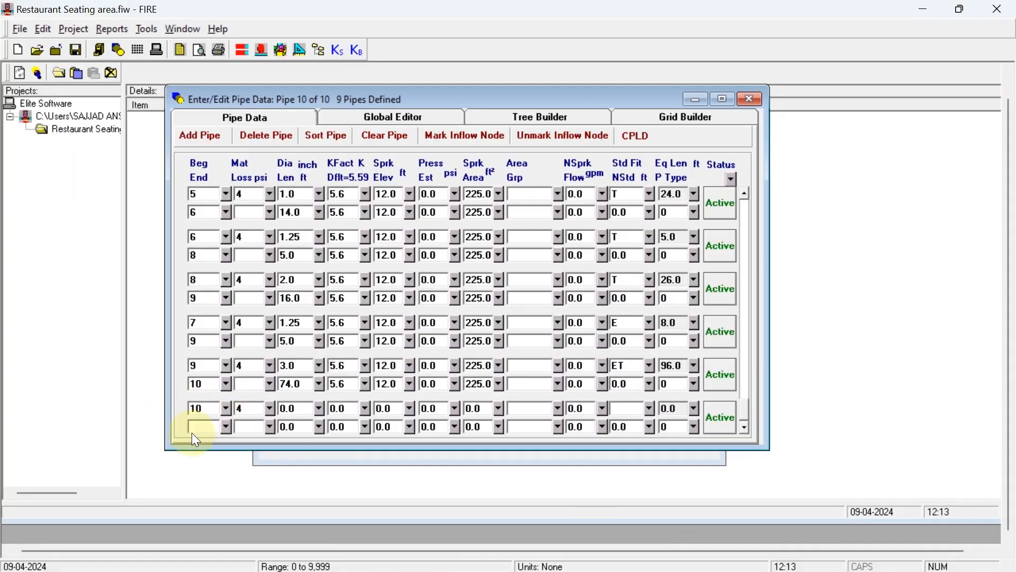
click(205, 429)
text(11)
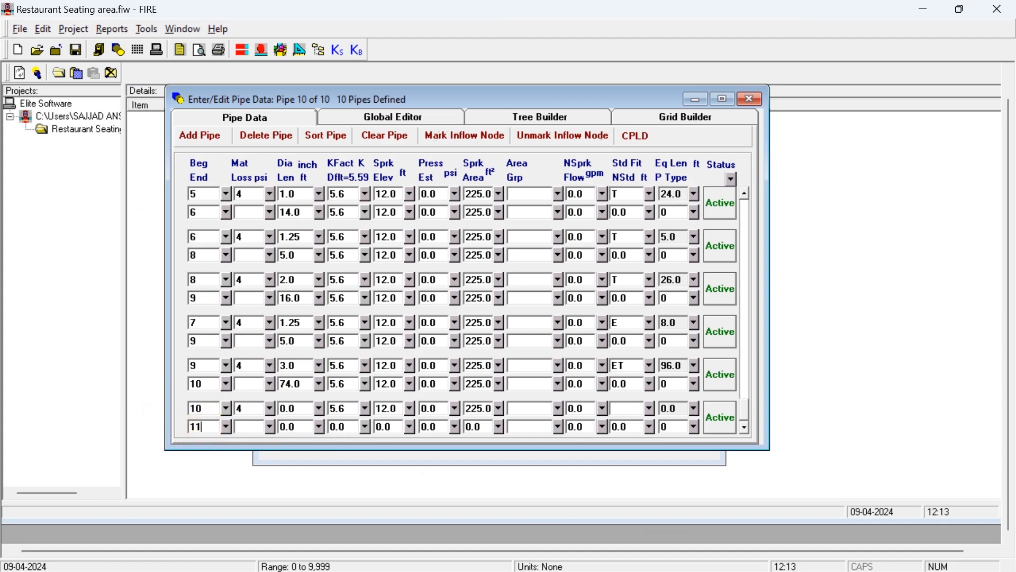
click(302, 413)
text(4)
click(306, 430)
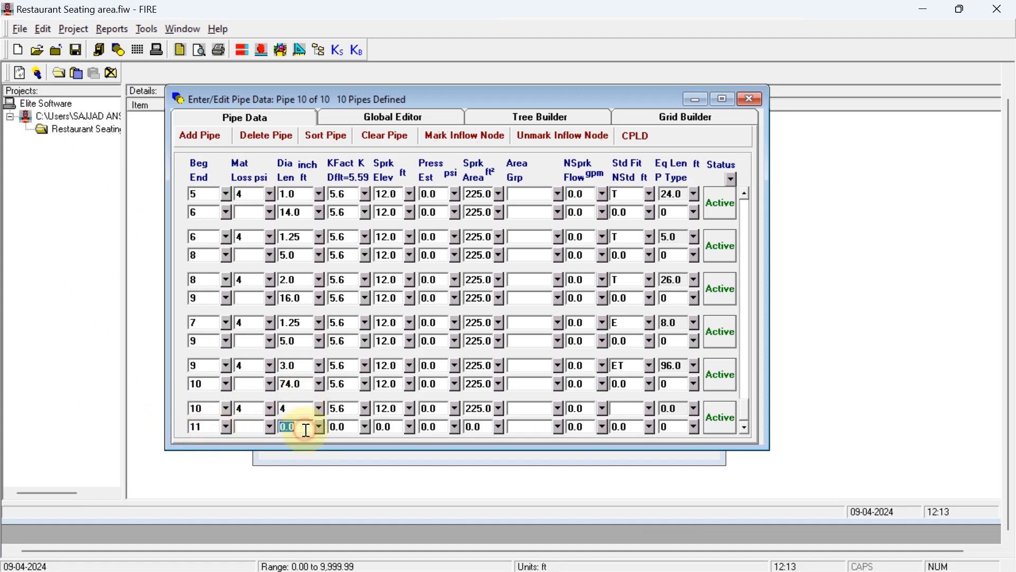
text(35)
click(352, 431)
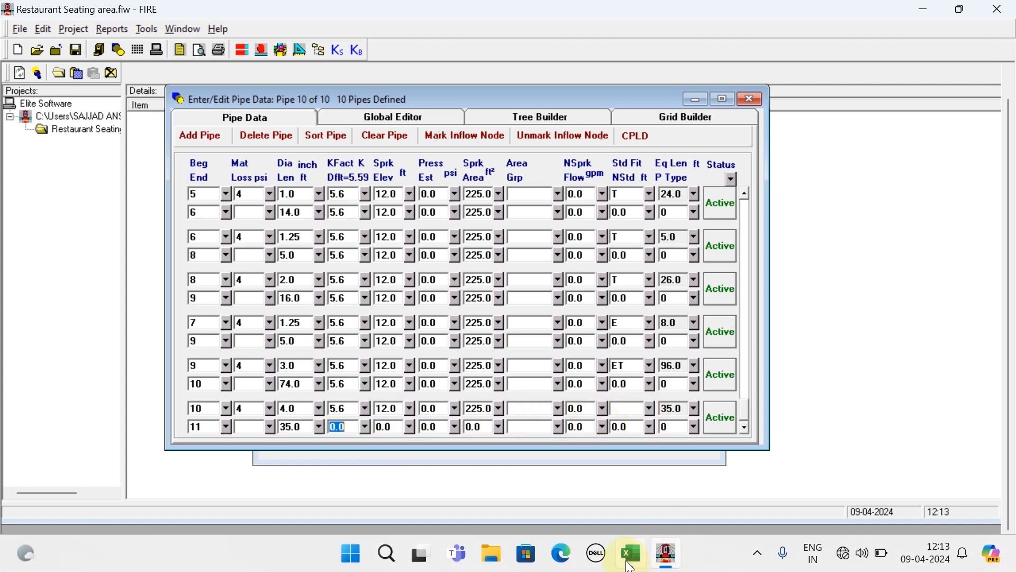
Check the riser valves in the Excel drawing, return to FIRE, and assign two gate valves and a check valve (2GC) to the tenth pipe.
click(630, 561)
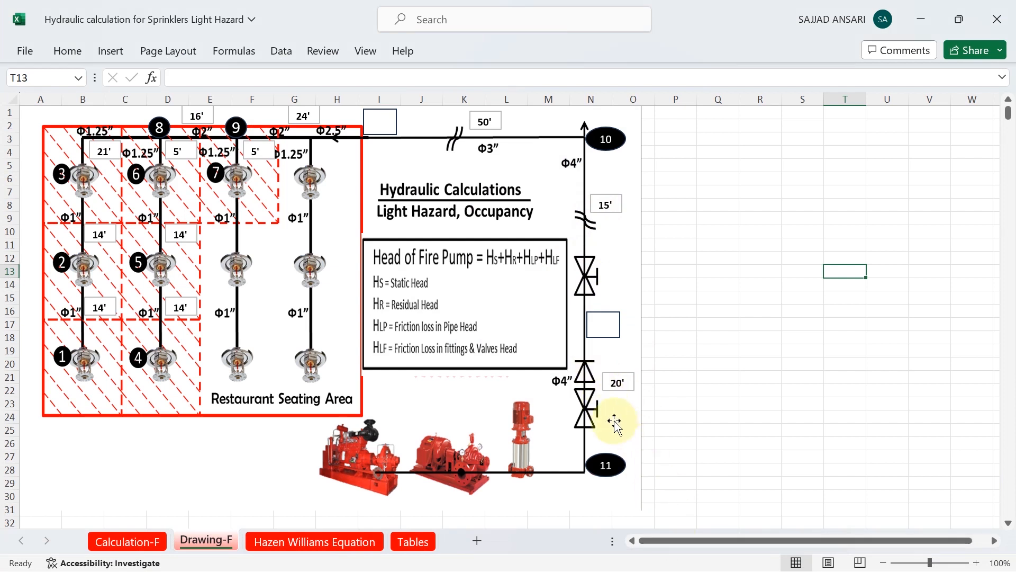
mouse_move(677, 570)
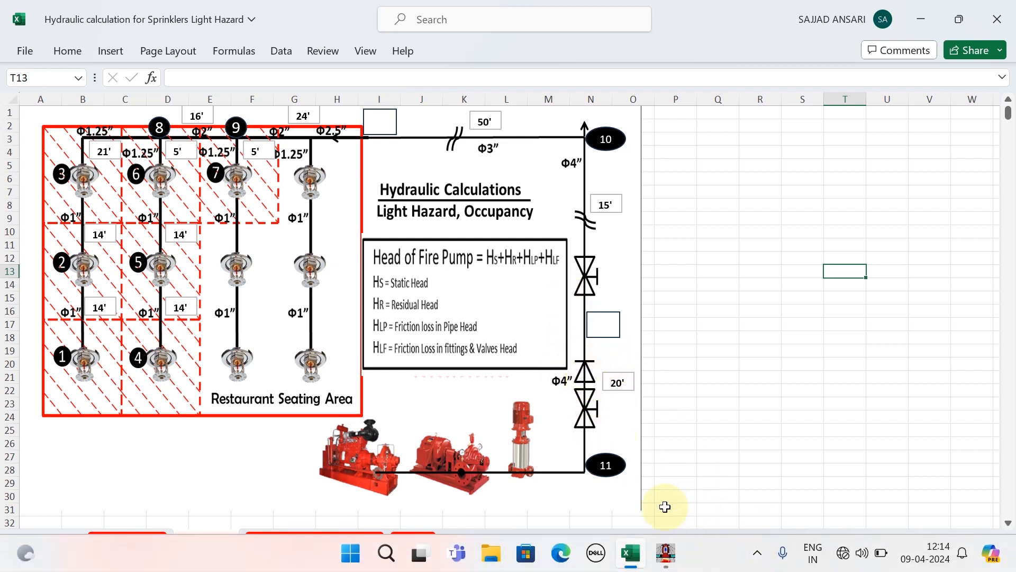
click(667, 562)
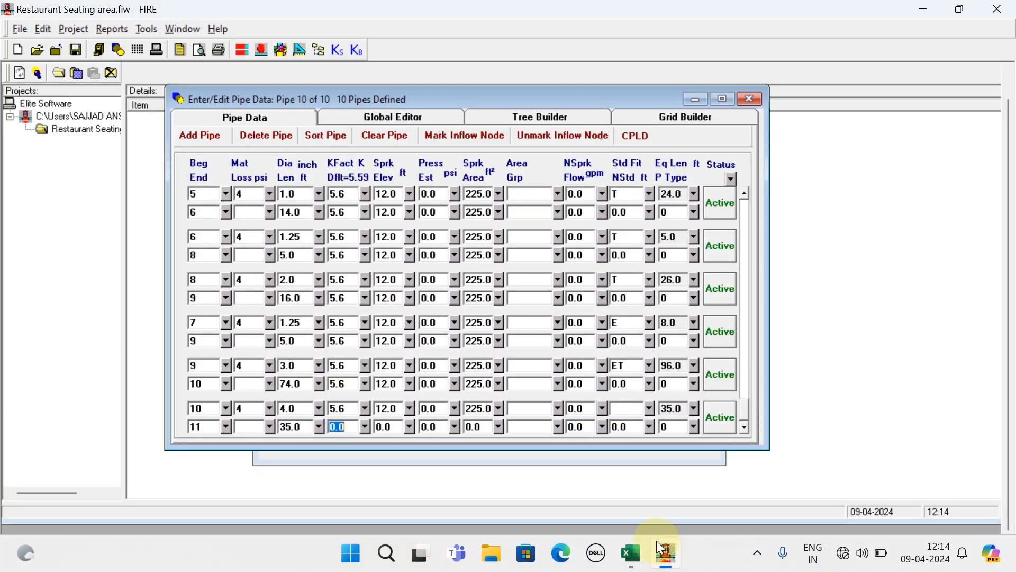
click(650, 408)
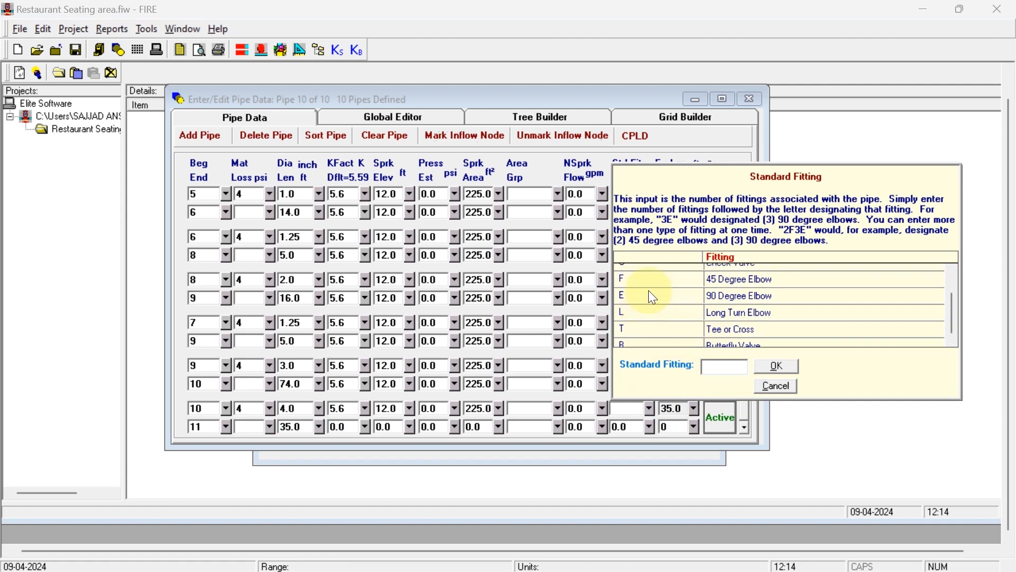
scroll(649, 291, down, 2)
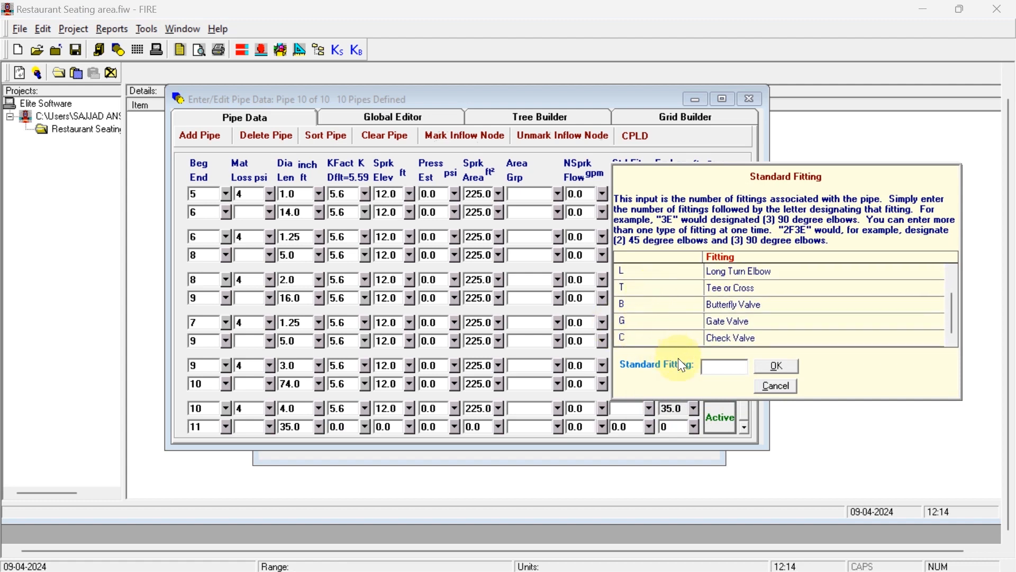
text(2)
text(GC)
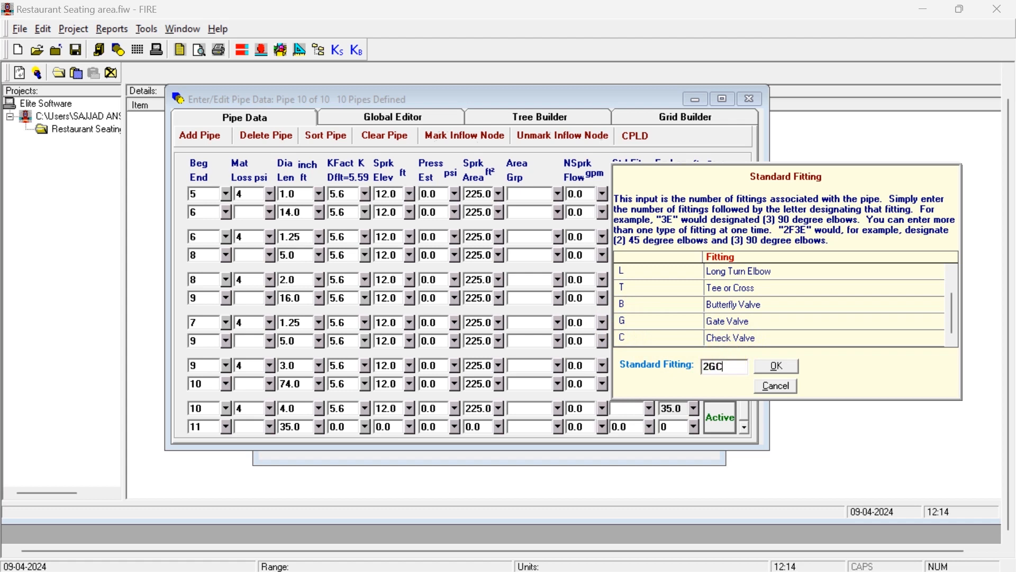
click(783, 369)
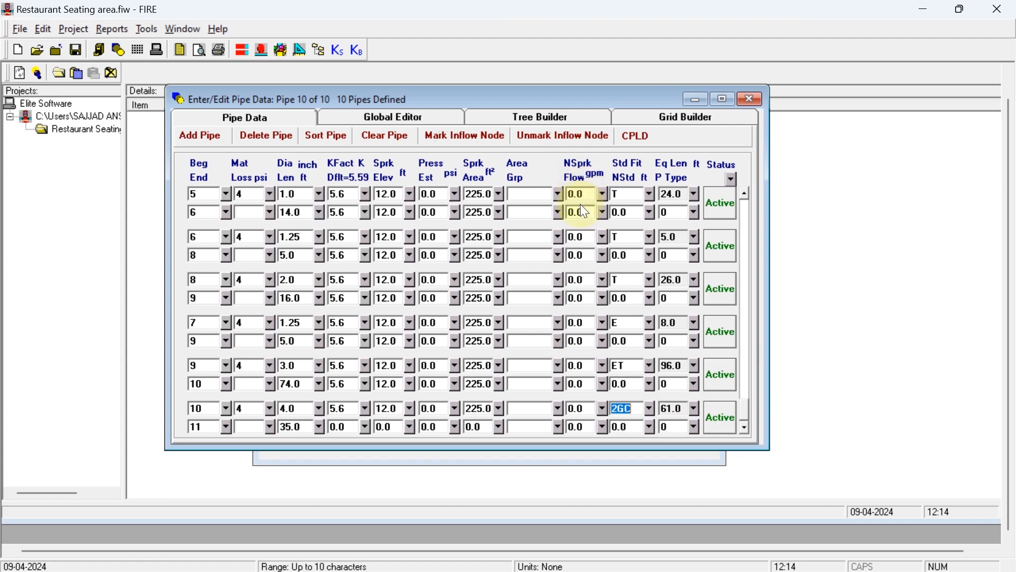
Mark node 11 of the tenth pipe as the system's inflow node.
click(592, 425)
click(212, 429)
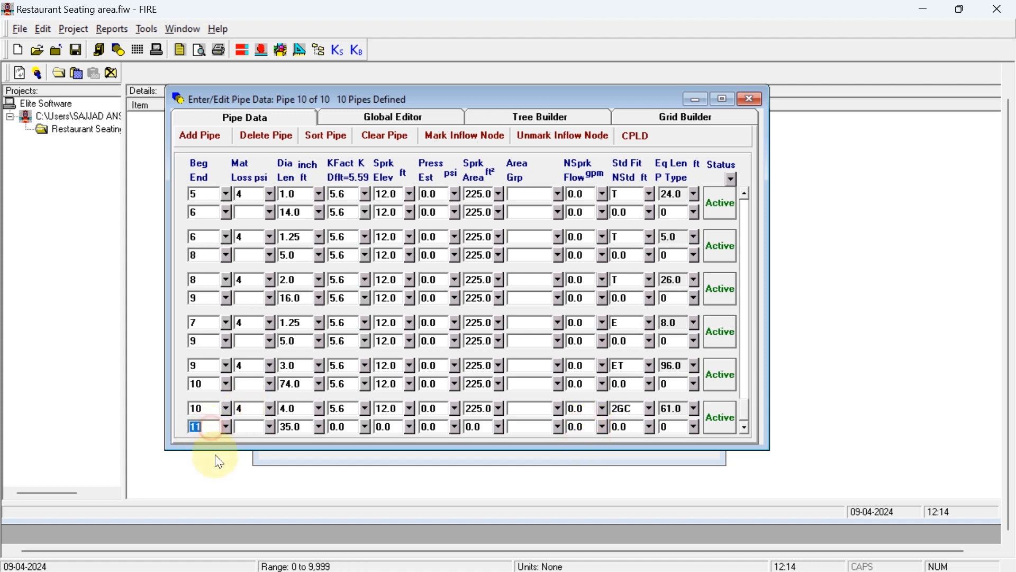
click(475, 140)
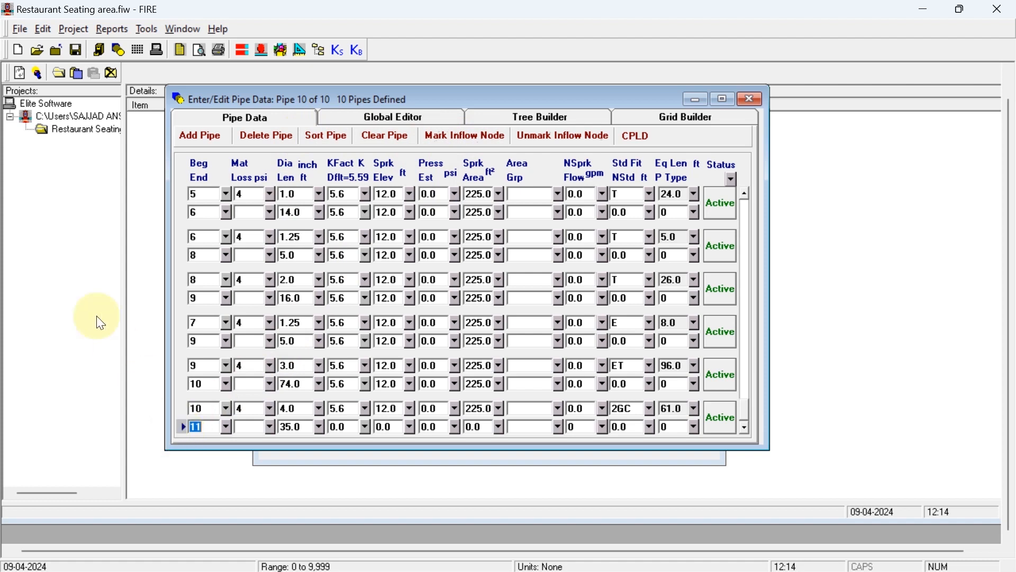
Open the calculation settings, choose Demand mode, and set the minimum residual pressure at the HMD sprinkler node to 7 psi.
click(154, 51)
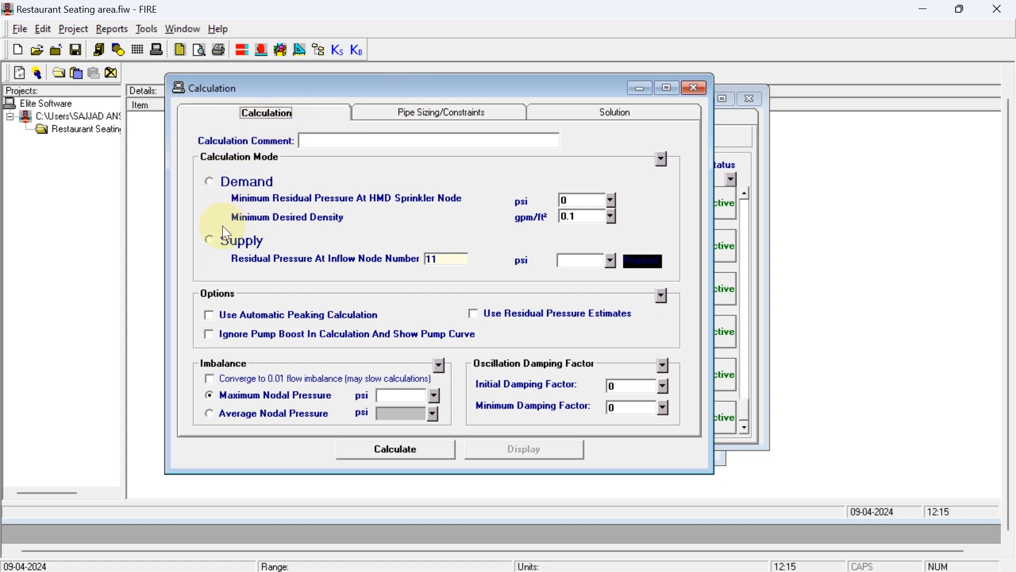
click(210, 184)
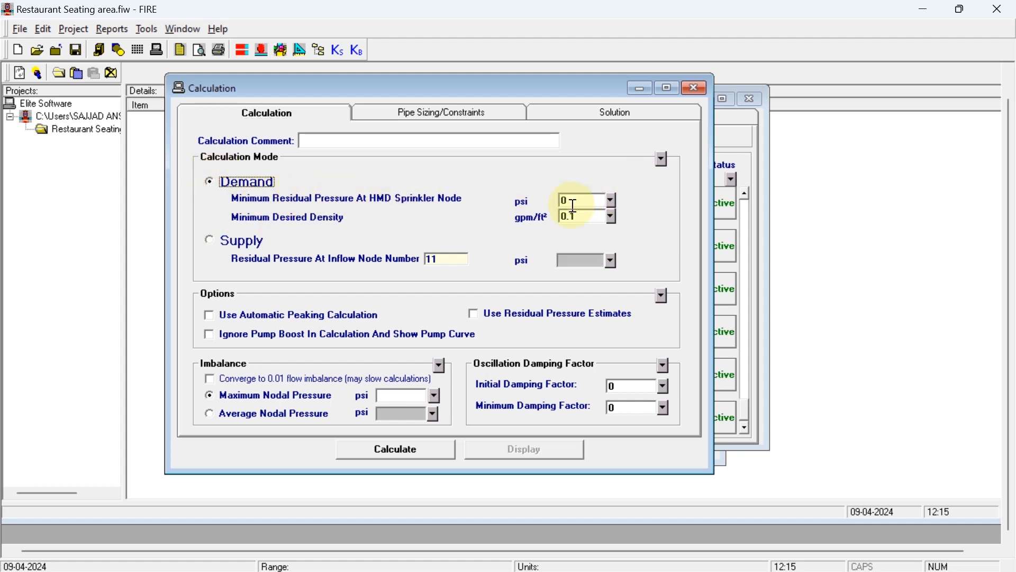
click(574, 204)
text(7)
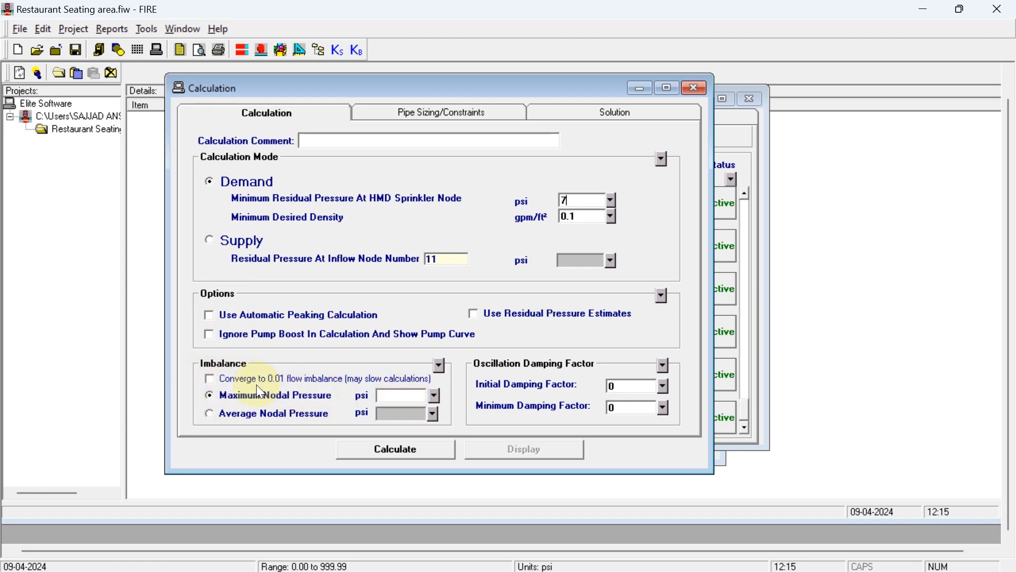
Read the explanation of the maximum nodal pressure imbalance and set its value to 0.0000001 psi.
click(435, 398)
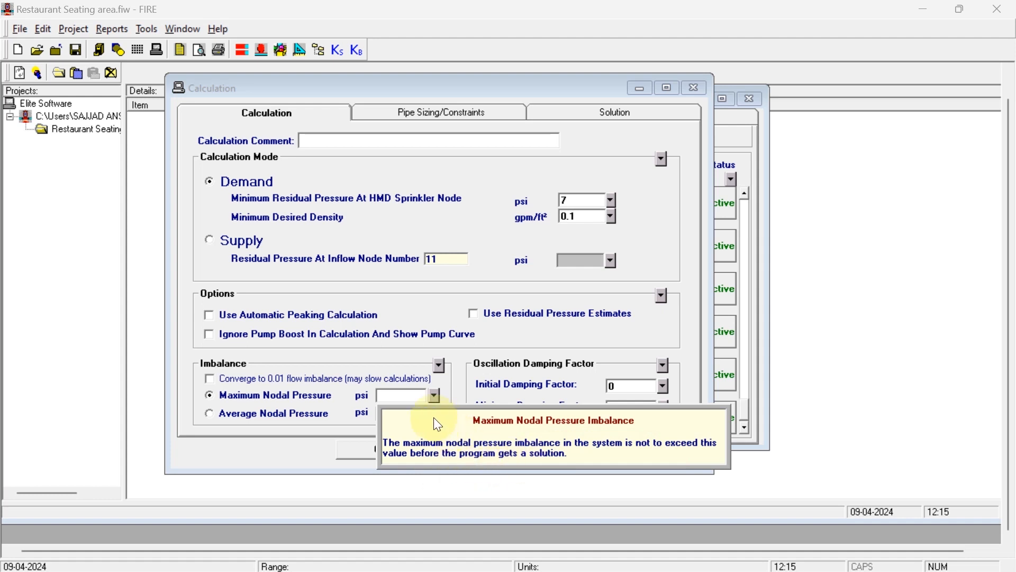
click(396, 397)
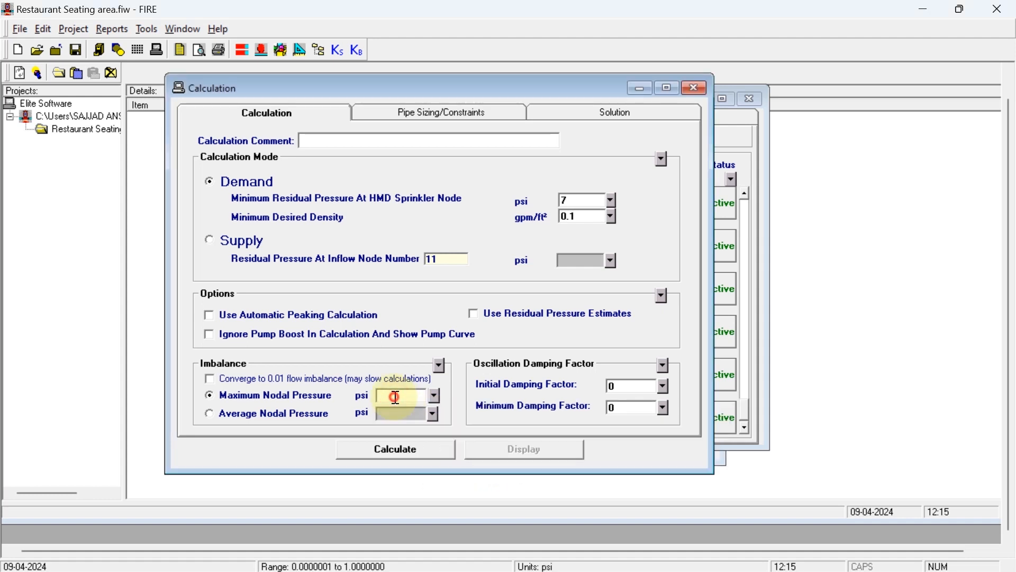
text(0.)
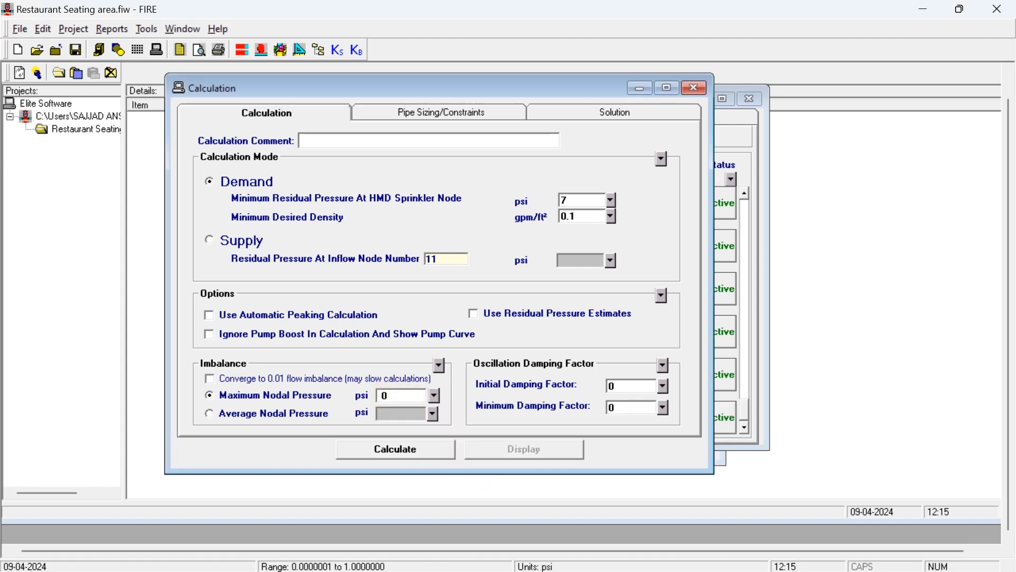
text(0000001)
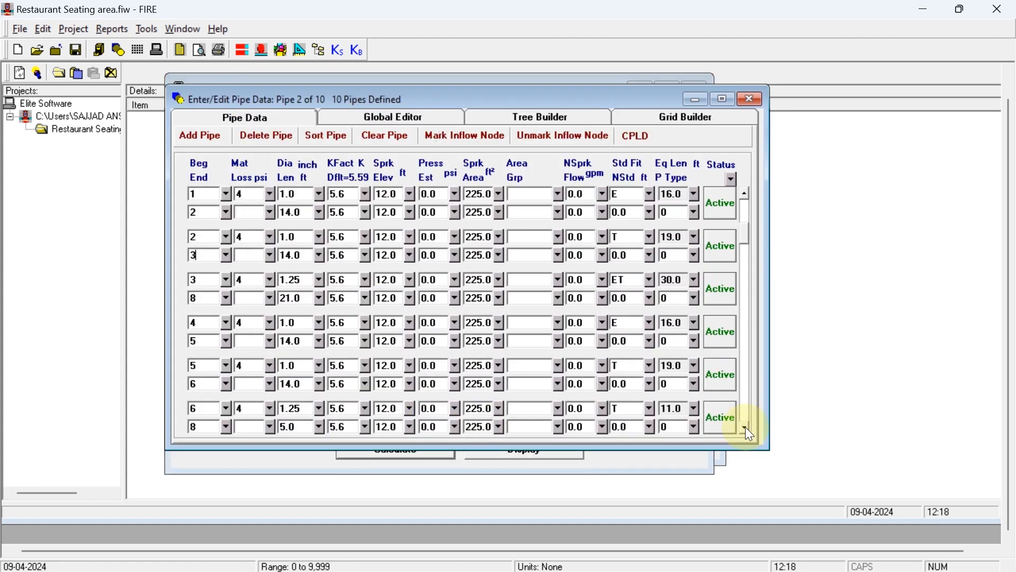
Review the pipe data down to the last pipe and compare it with the Excel drawing, returning to FIRE.
click(746, 427)
click(746, 427)
click(746, 427)
click(745, 426)
click(746, 426)
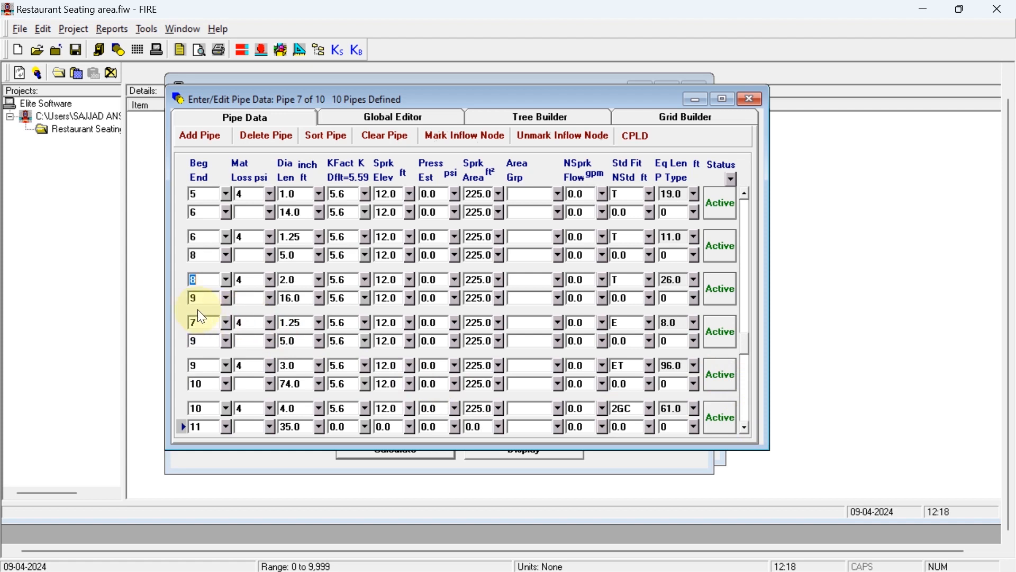
mouse_move(619, 570)
click(637, 553)
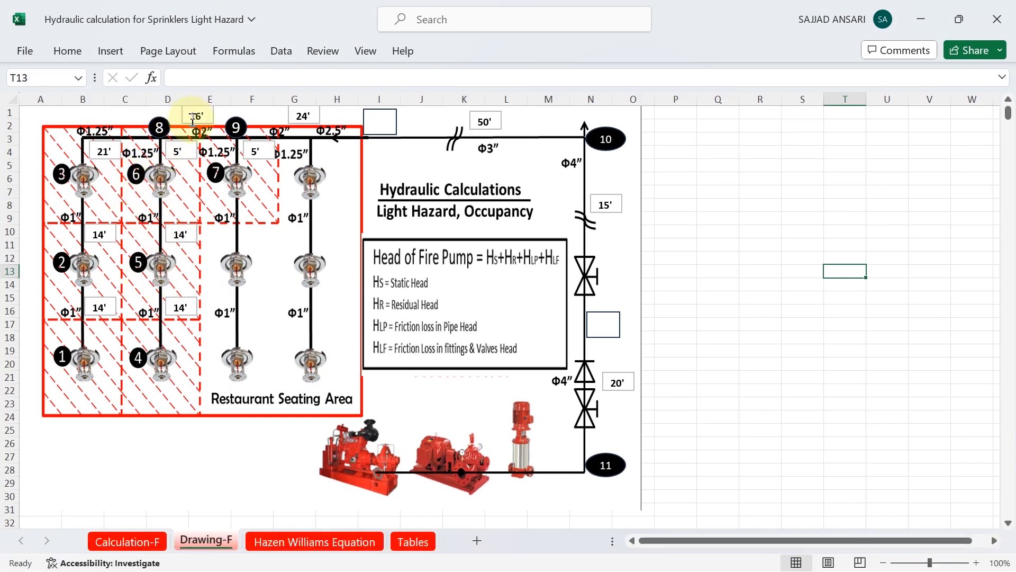
mouse_move(656, 570)
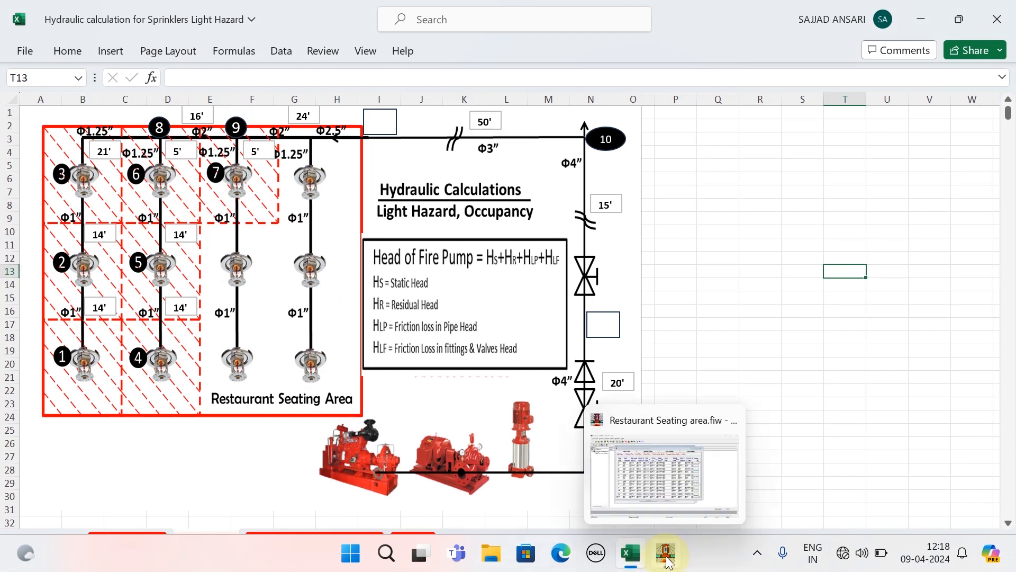
click(668, 559)
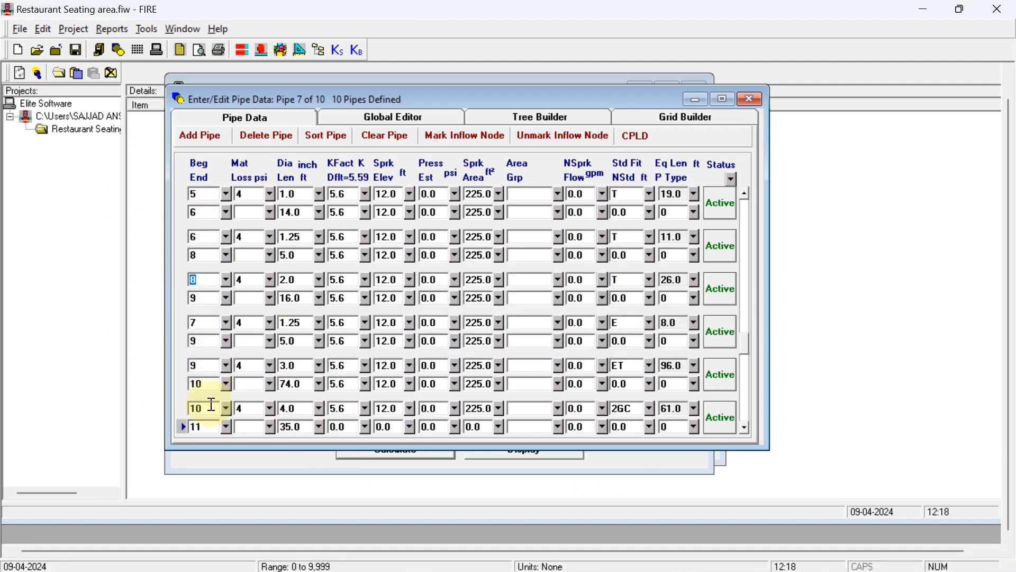
Save the project and reopen the calculation settings.
click(75, 51)
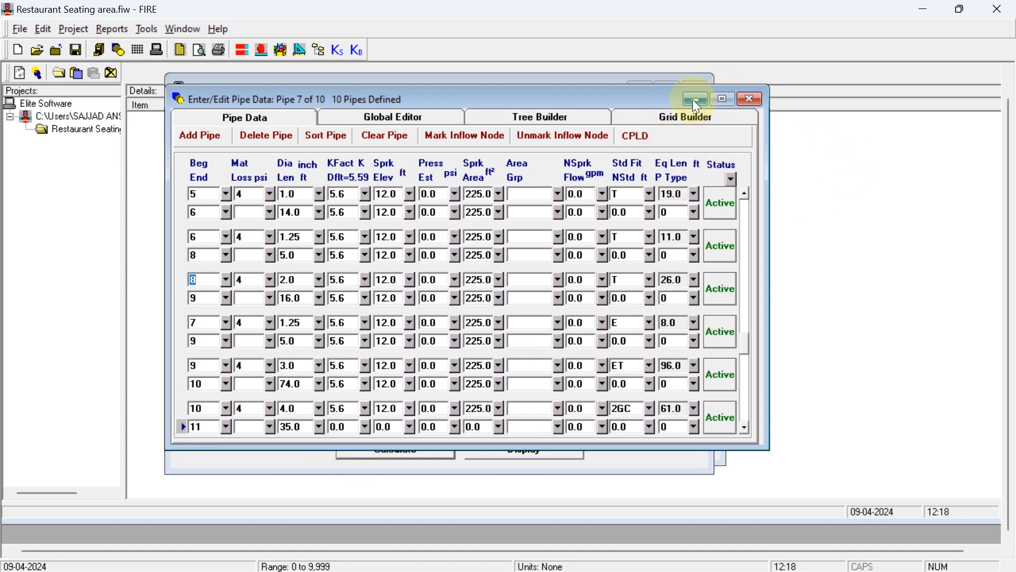
click(157, 50)
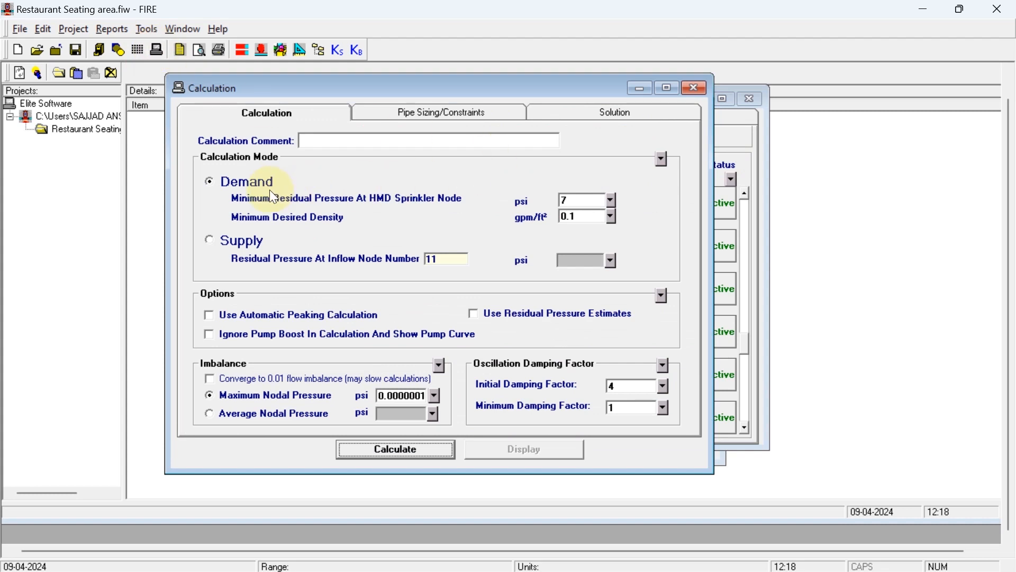
Run the hydraulic calculation in Demand mode with the current settings.
click(386, 445)
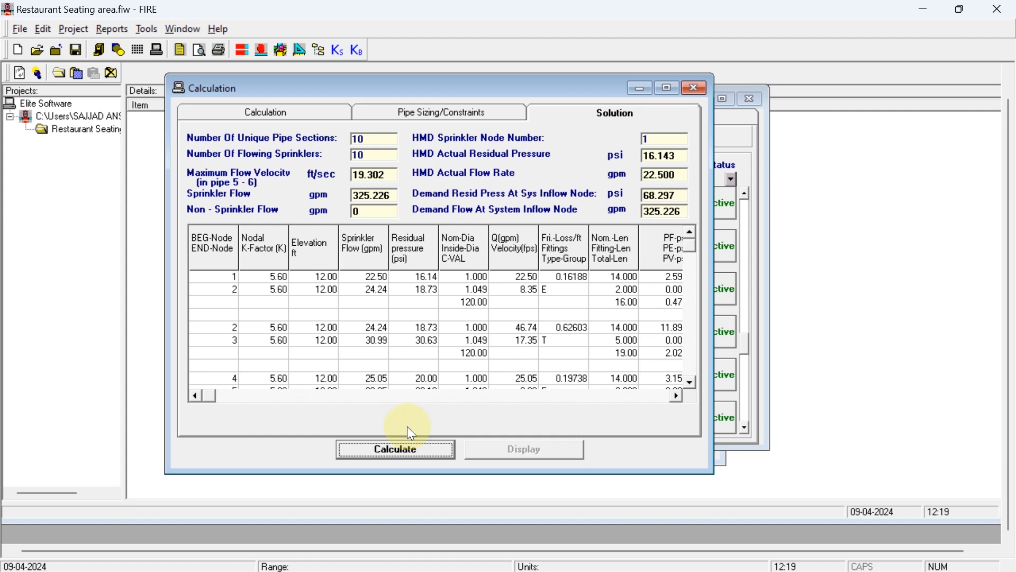
click(363, 449)
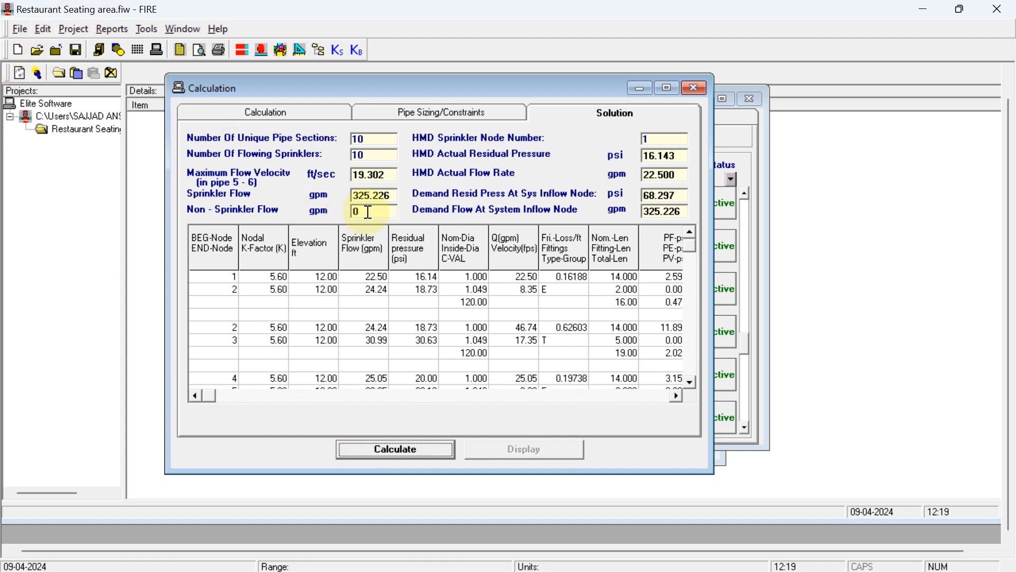
Print the reports with Microsoft Print to PDF, saving the file on the Desktop as "Hydraulic Calculation For Sprinkler System".
click(109, 33)
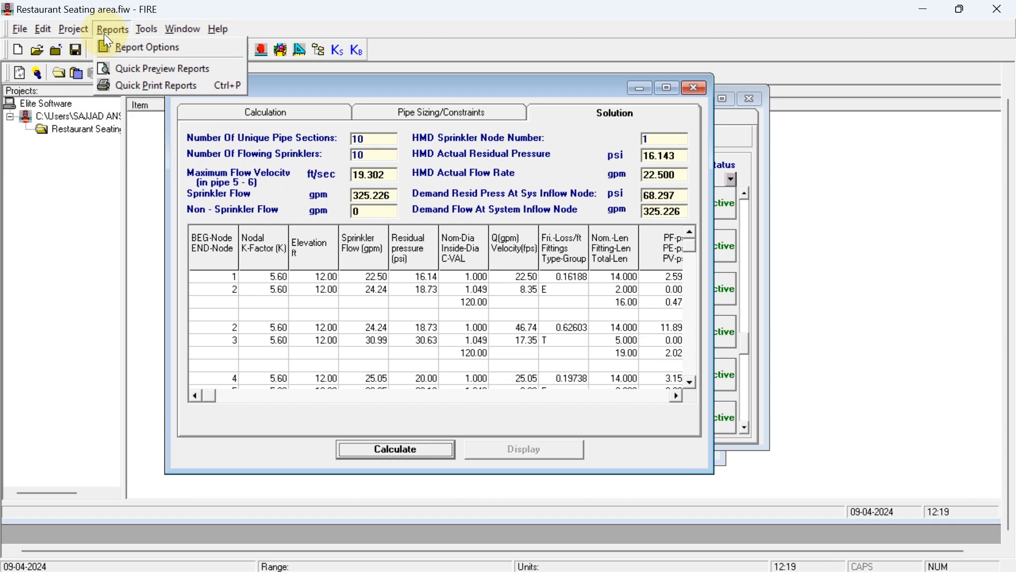
click(124, 83)
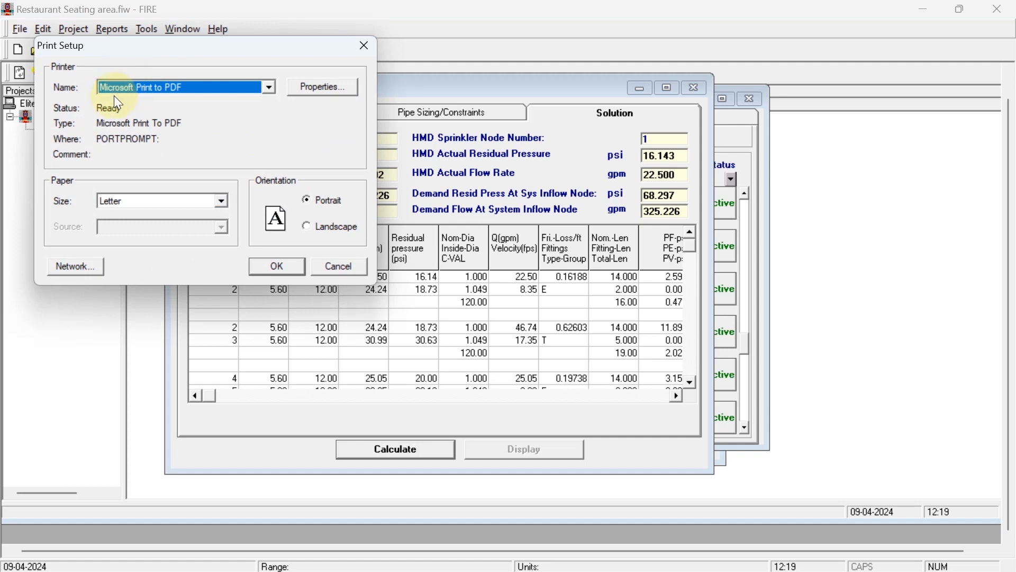
click(269, 87)
click(227, 117)
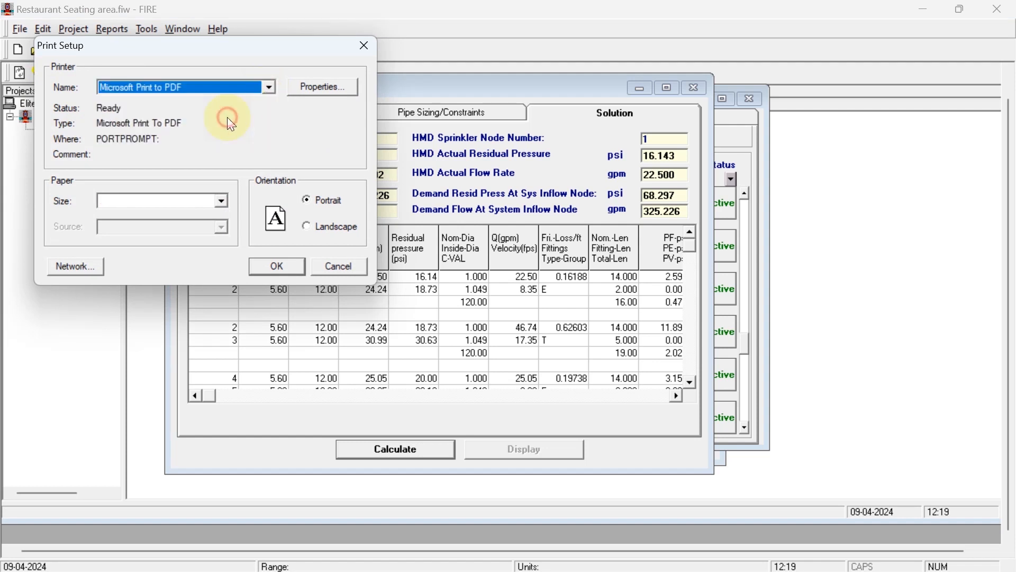
key(Return)
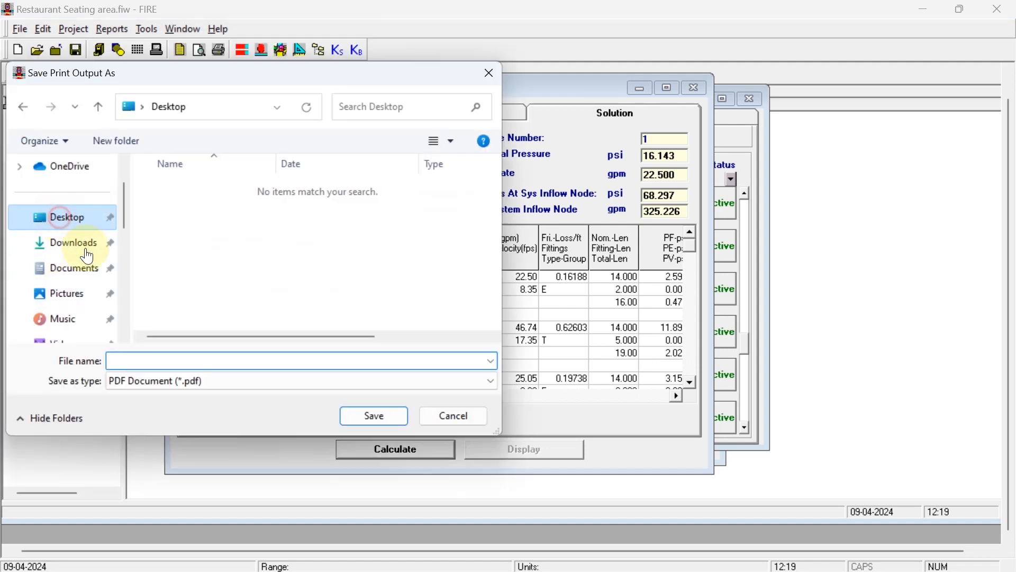
click(133, 365)
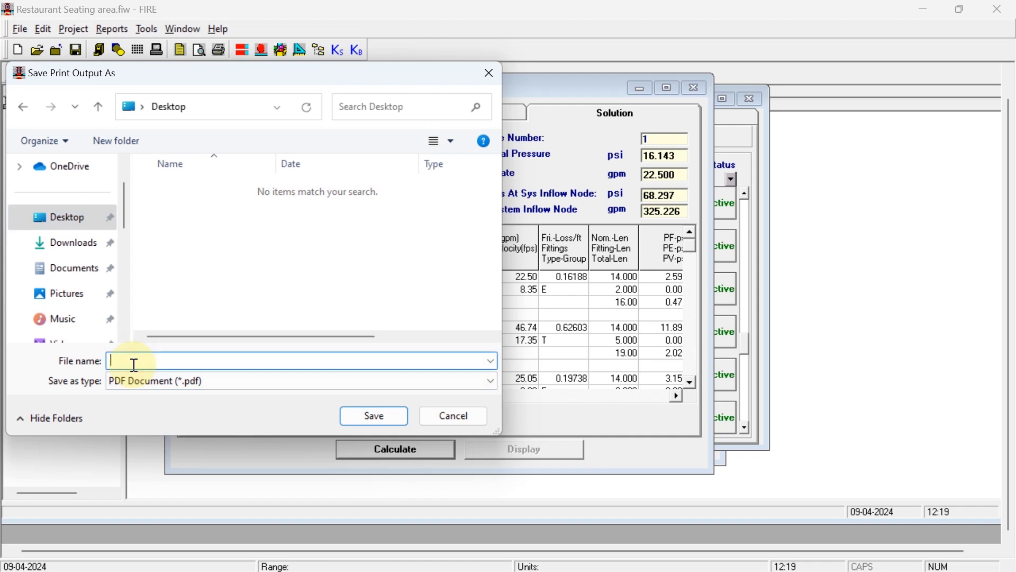
text(Hydr)
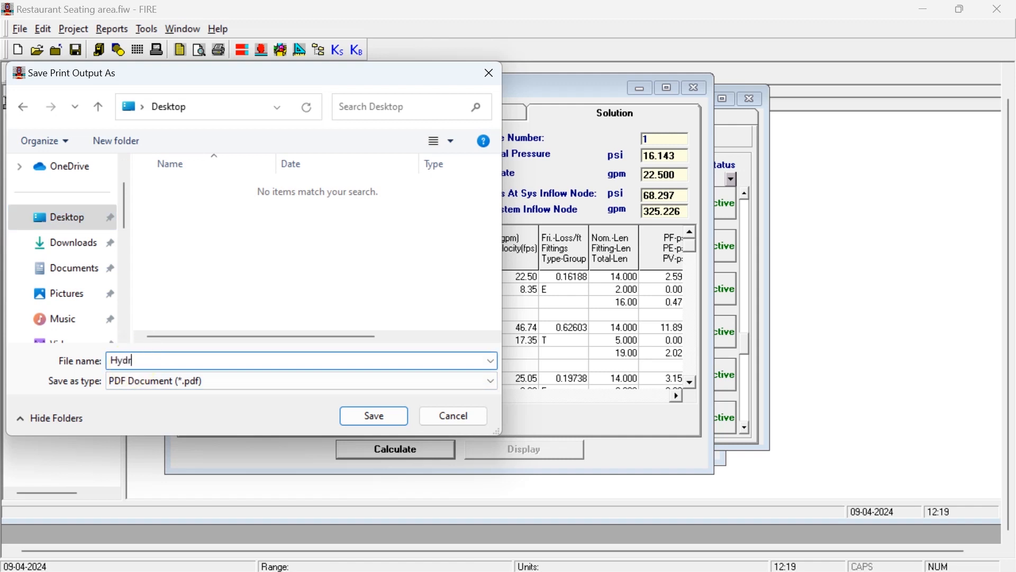
text(aulic Calculation For S)
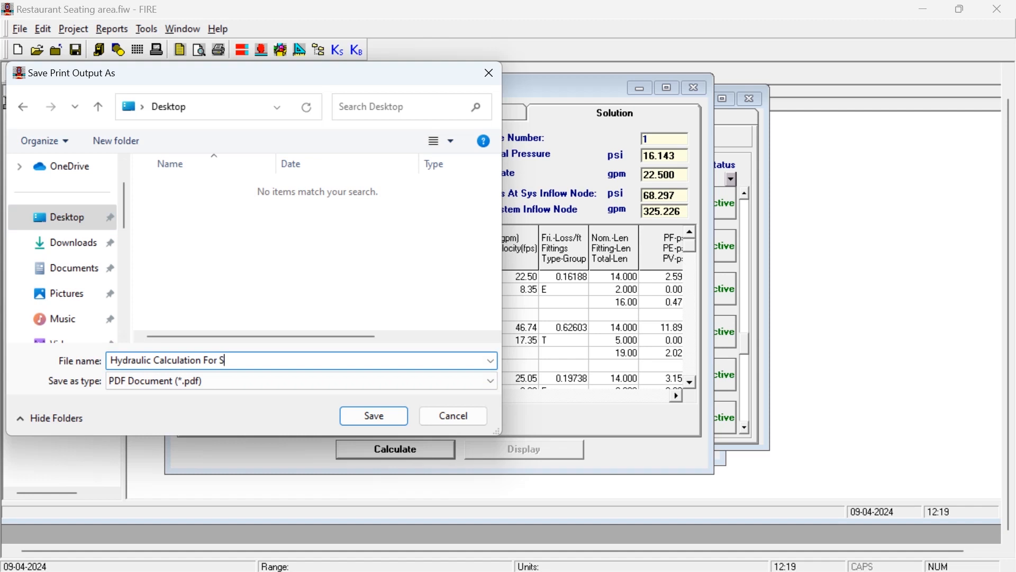
text(prinkler System)
click(363, 424)
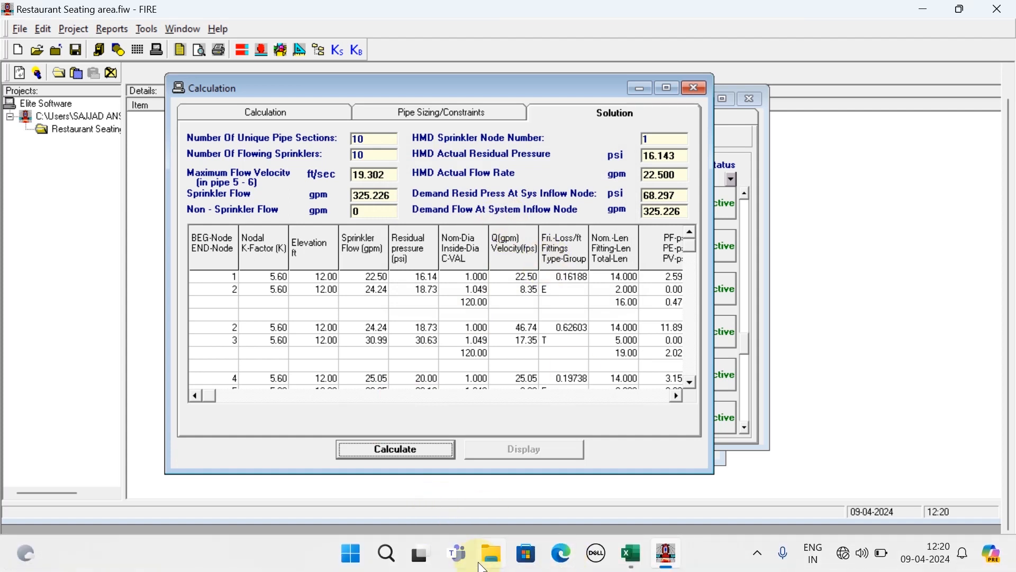
Switch to File Explorer and open the PDF "Hydraulic Calculation For Sprinkler System" from the Desktop.
click(493, 560)
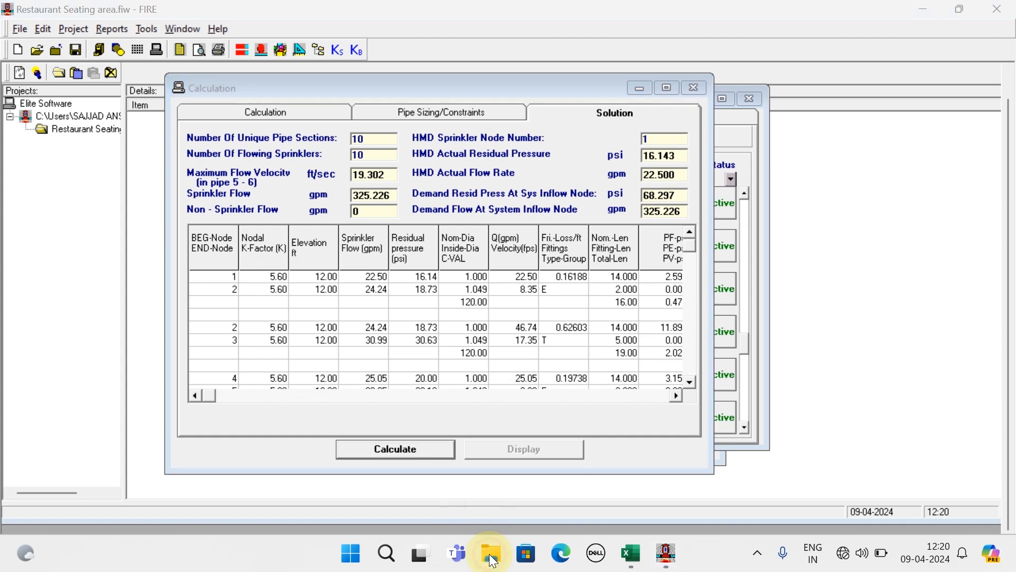
click(82, 240)
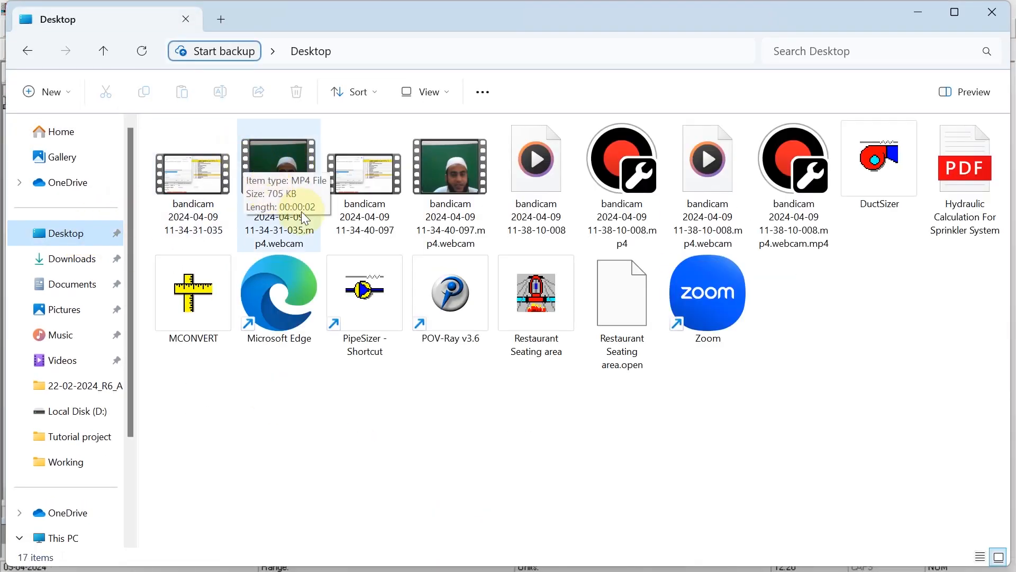
click(966, 186)
double_click(966, 186)
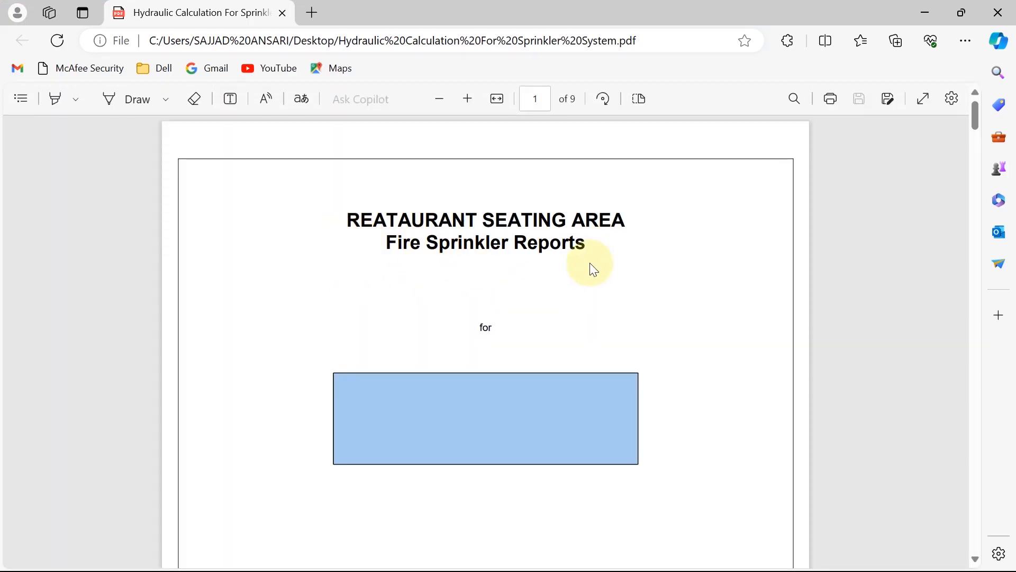
Read through the PDF report's cover page, general project data, node and pipe input data, and overall sprinkler output data.
scroll(548, 261, down, 15)
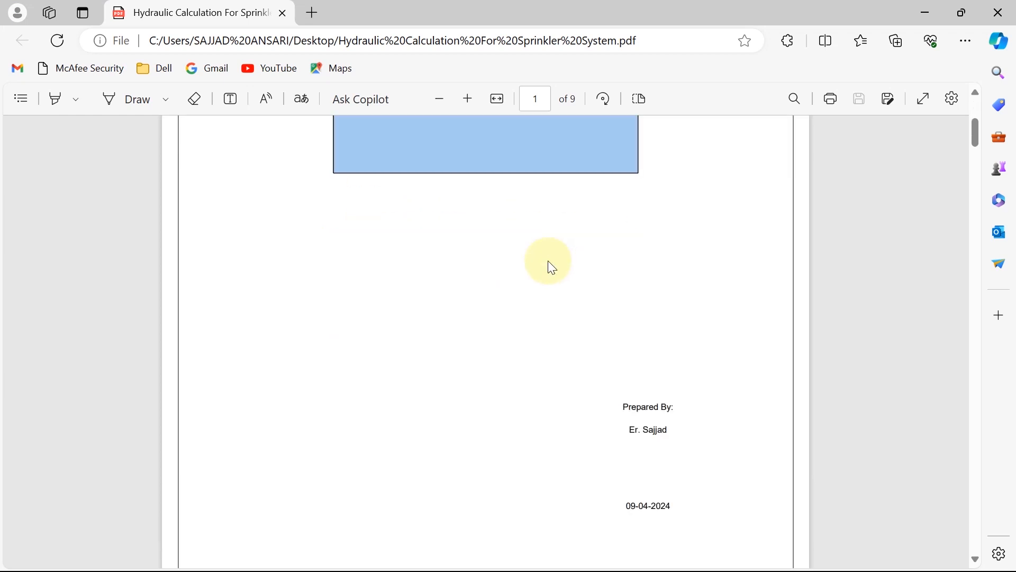
scroll(453, 286, up, 1)
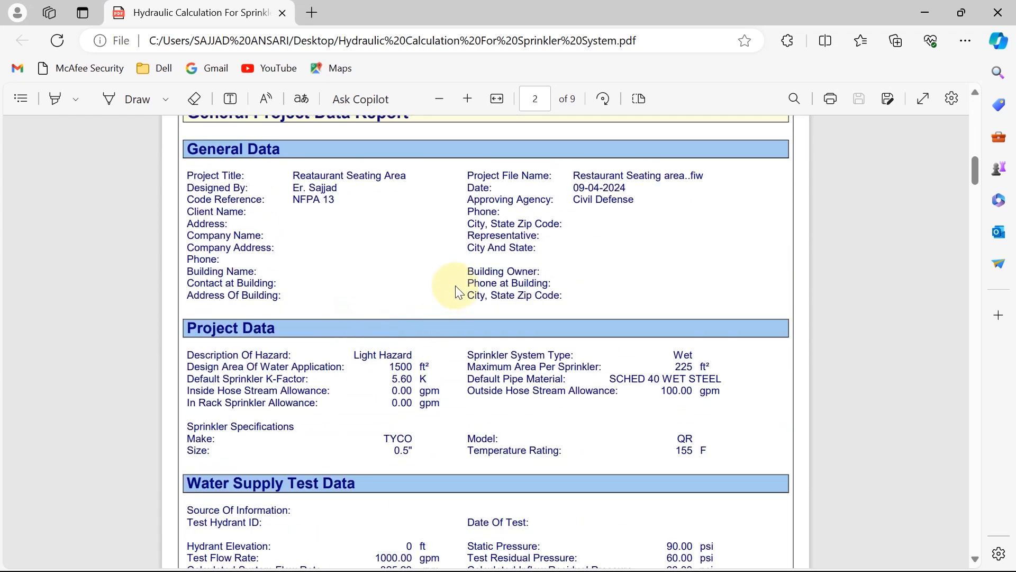
scroll(351, 301, down, 3)
scroll(392, 281, down, 15)
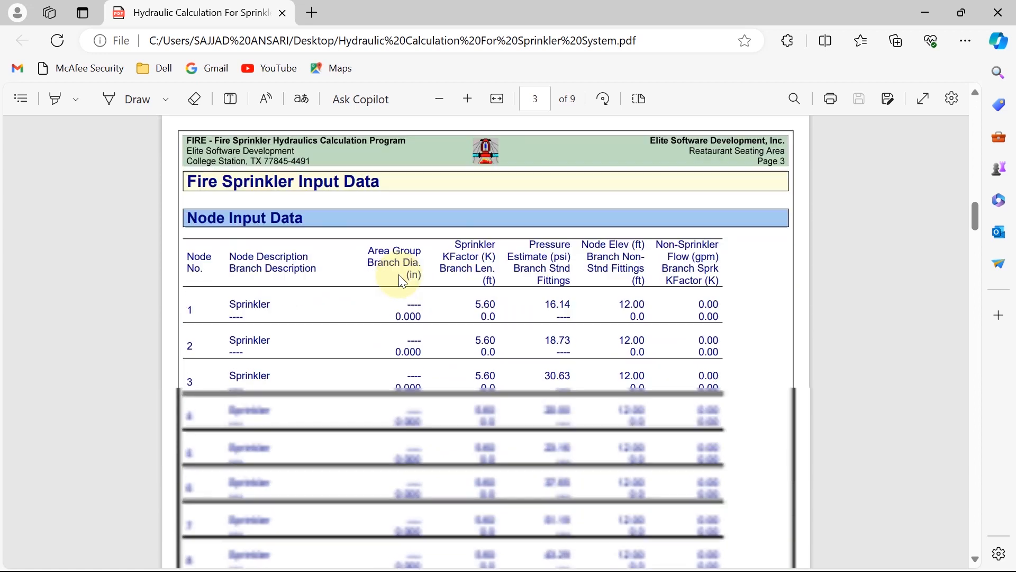
scroll(304, 272, down, 10)
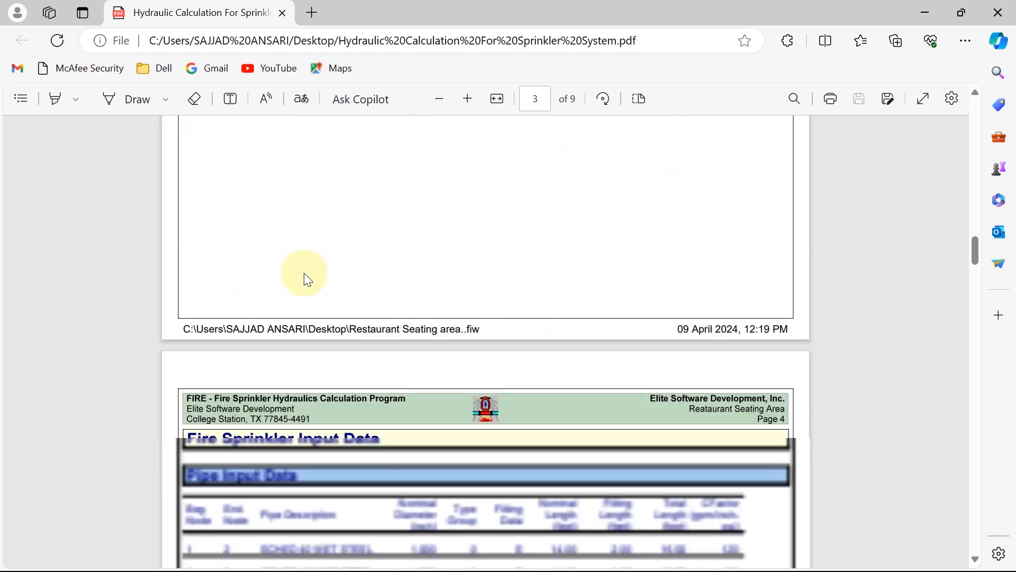
scroll(342, 327, down, 15)
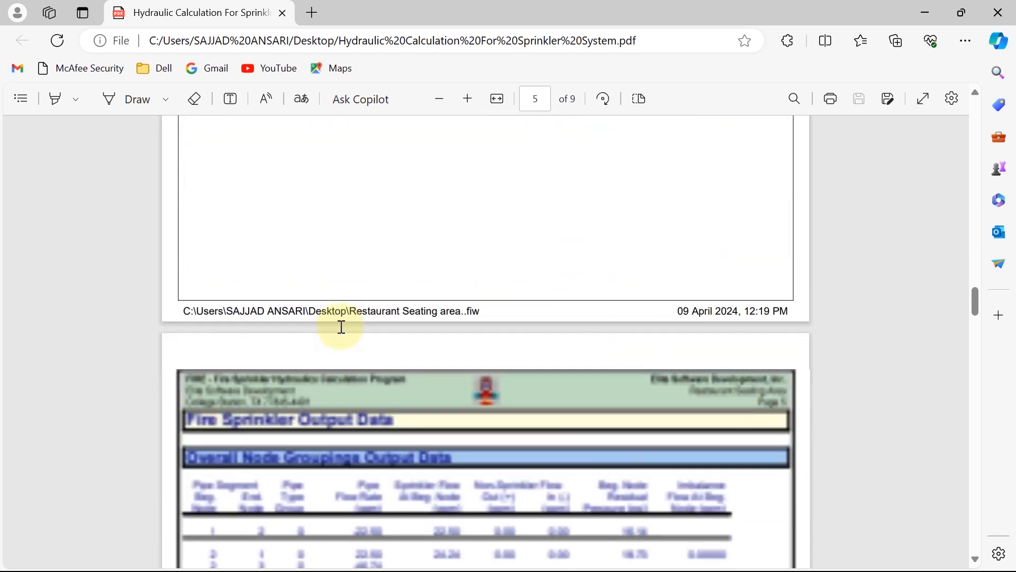
scroll(343, 319, down, 15)
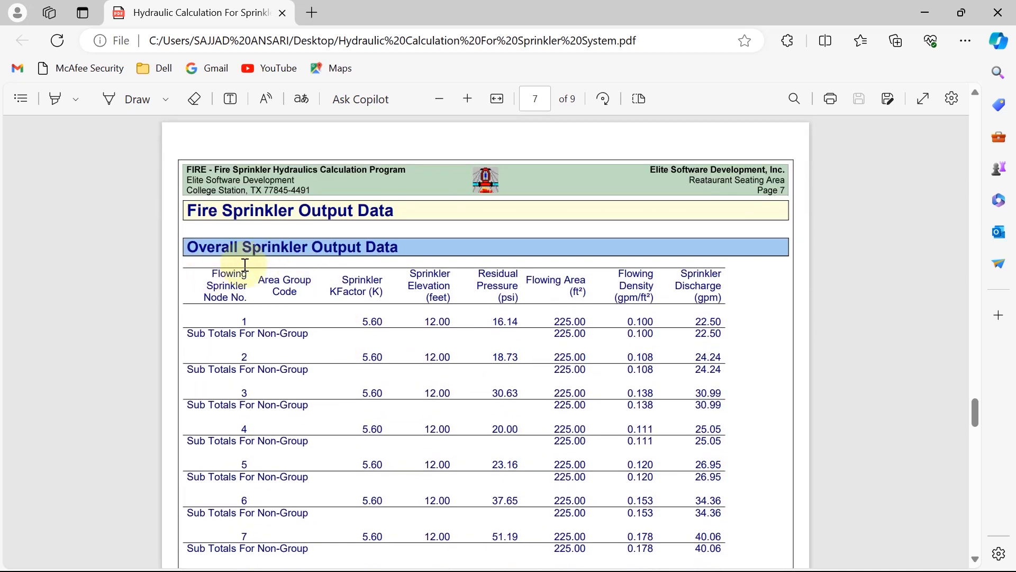
Examine the output summary for demand pressure, flow and velocity, and the supply/demand graph data, returning to the sprinkler output page.
scroll(380, 262, down, 10)
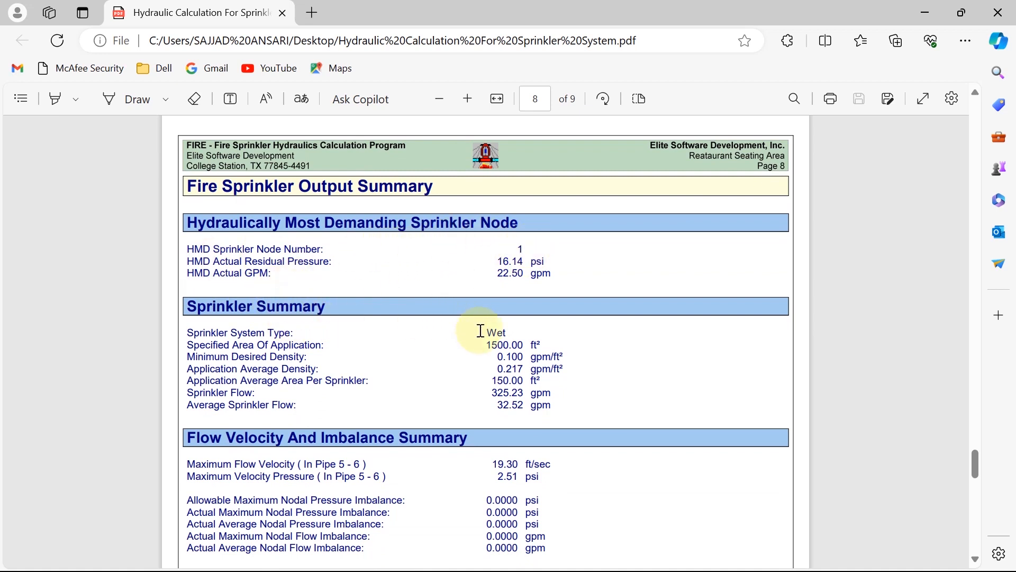
scroll(484, 331, down, 3)
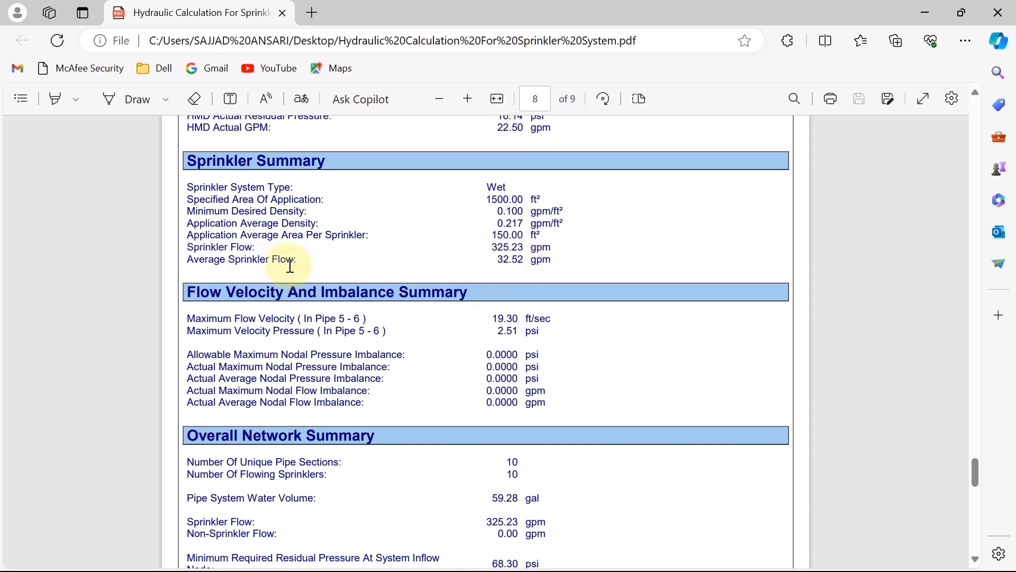
scroll(279, 241, down, 2)
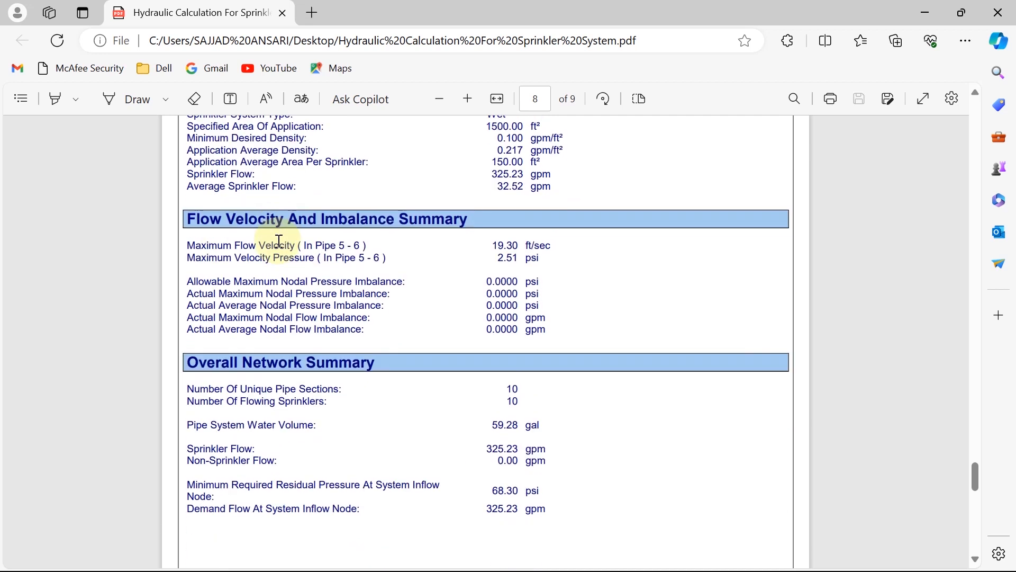
scroll(288, 238, down, 4)
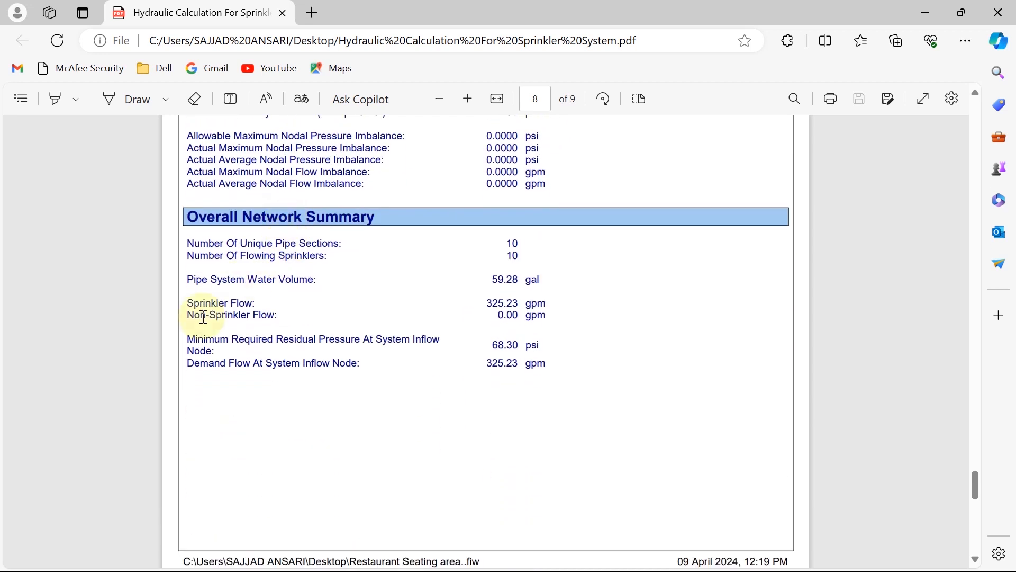
scroll(193, 328, down, 2)
scroll(193, 342, down, 3)
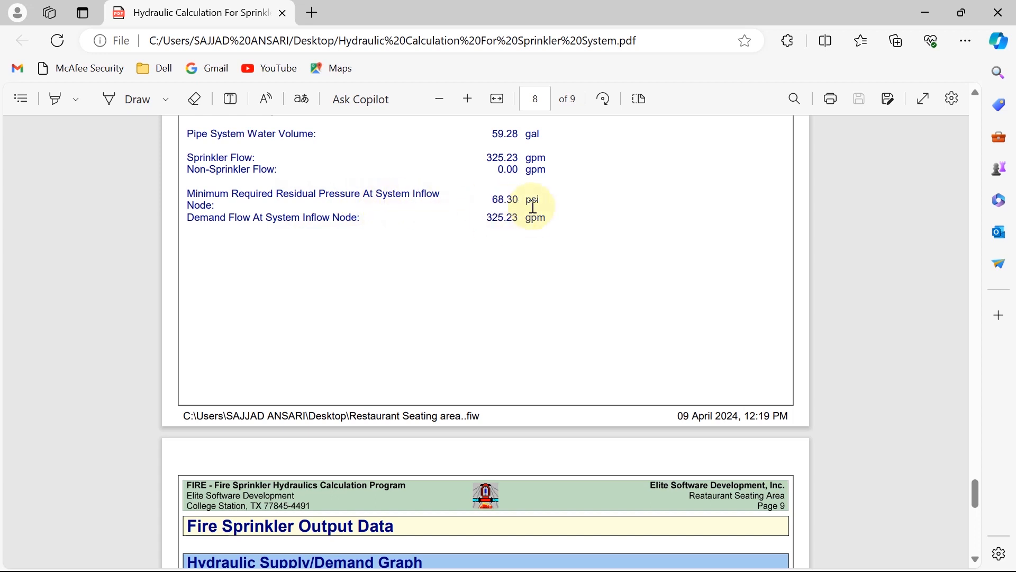
scroll(476, 265, down, 10)
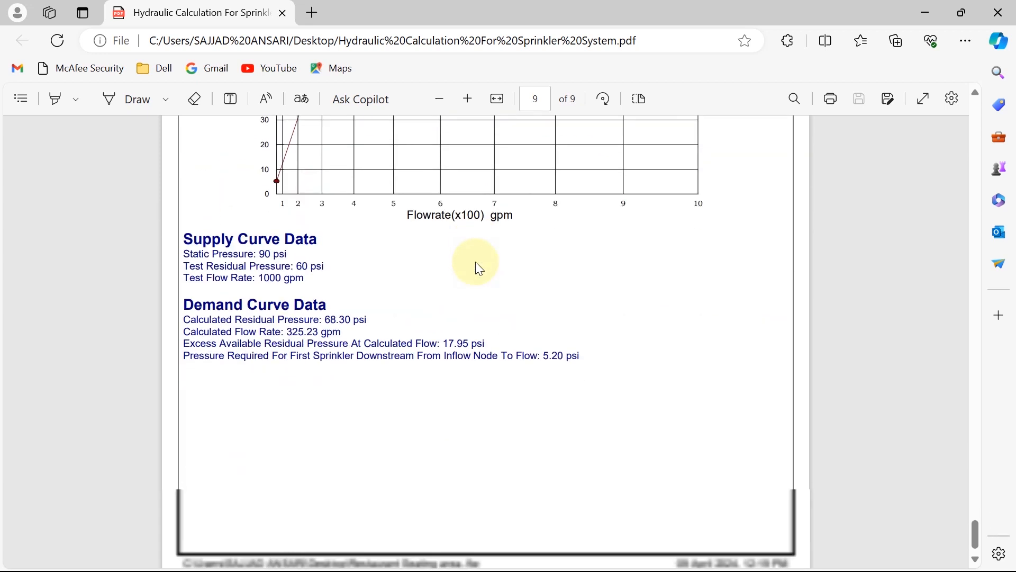
scroll(475, 261, up, 15)
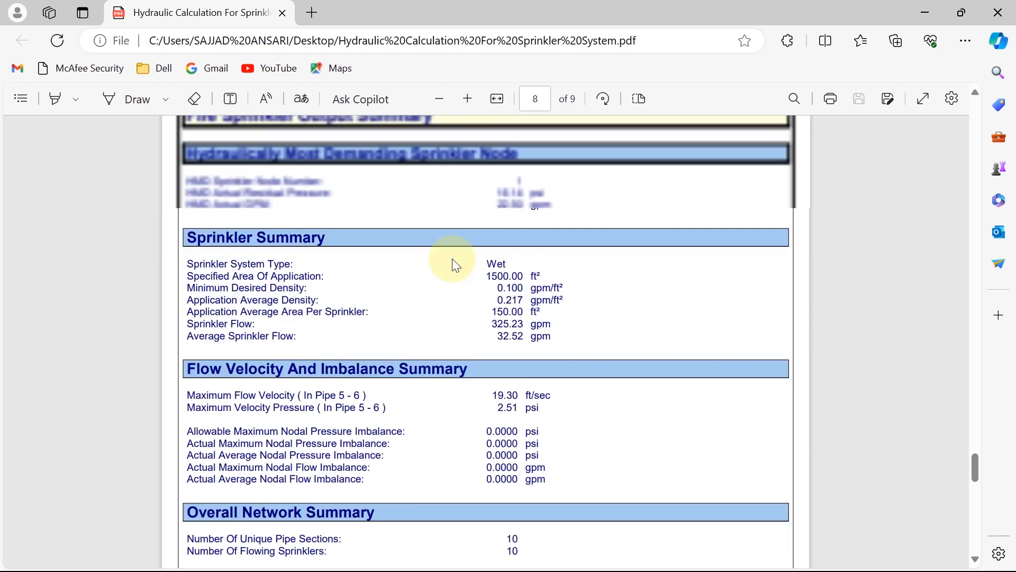
scroll(456, 264, up, 12)
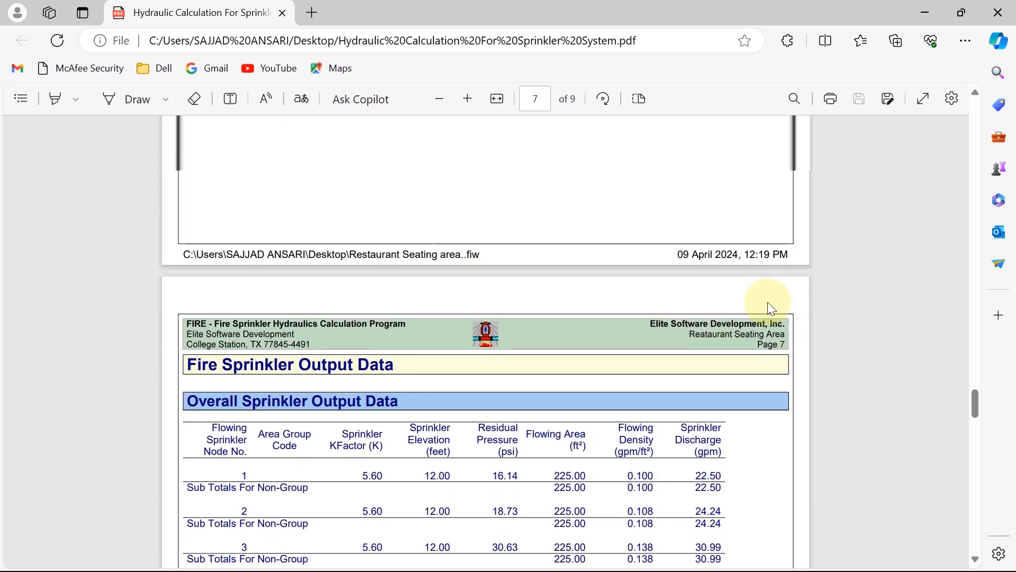